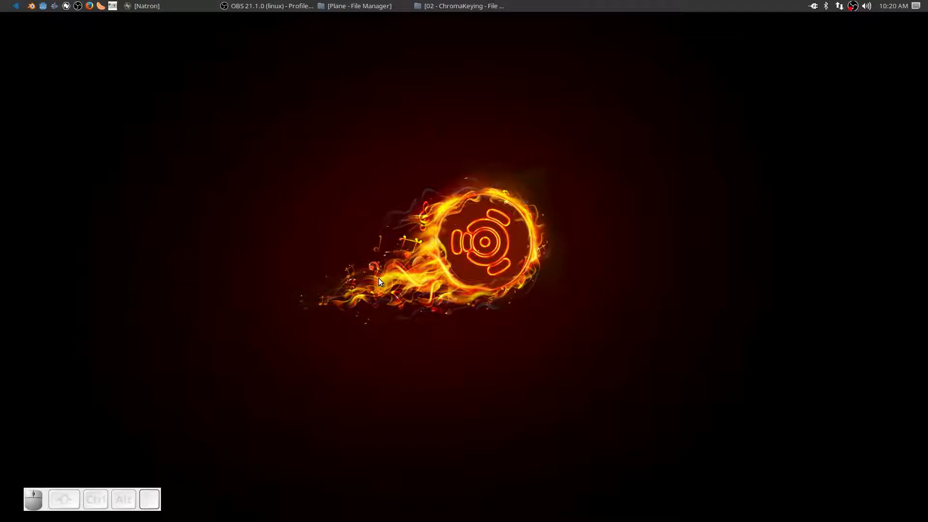
# Step: Switch to Natron, import Airplane - 14252.mp4 from the 02 - ChromaKeying folder, and place its Read node up and left of the viewer node
pyautogui.click(169, 6)
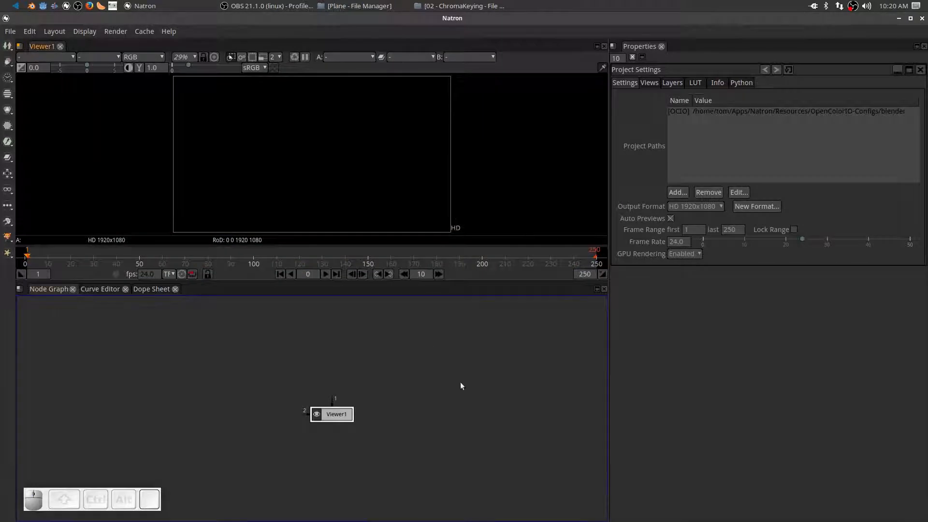
pyautogui.click(389, 9)
pyautogui.click(434, 7)
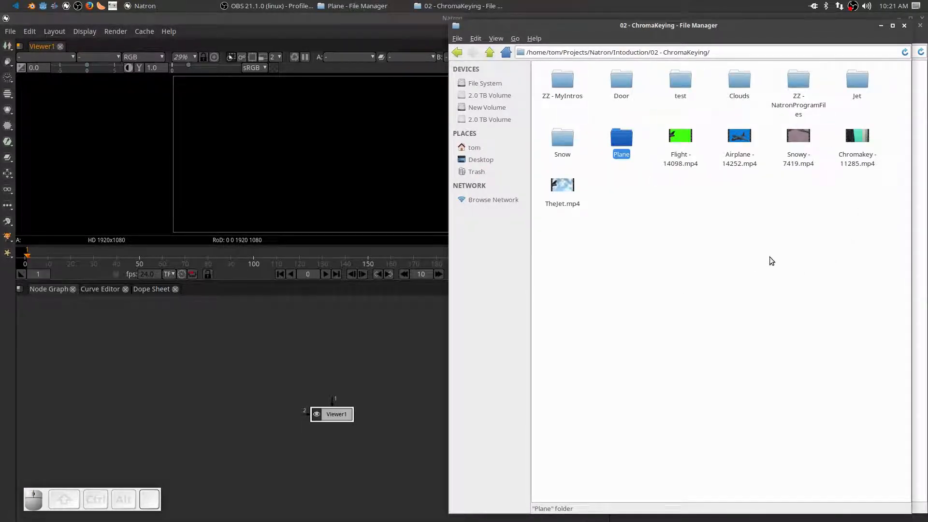
pyautogui.moveTo(739, 138); pyautogui.dragTo(292, 344)
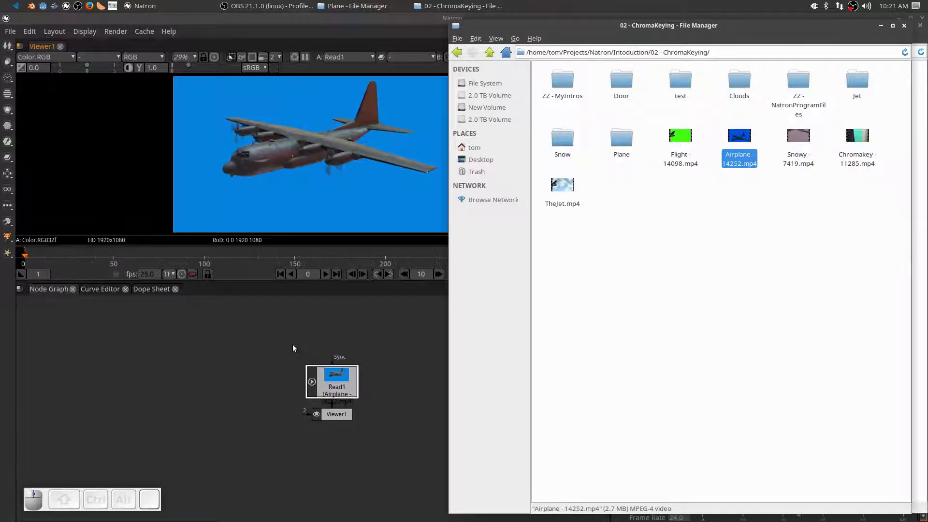
pyautogui.moveTo(327, 376); pyautogui.dragTo(288, 352)
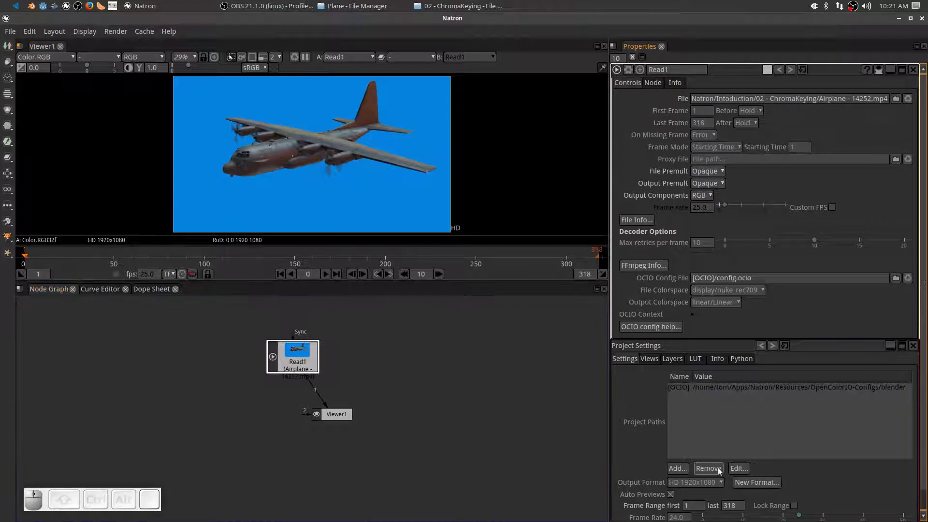
# Step: Set the project's last frame to 250 and move the viewer node slightly lower in the node graph
pyautogui.scroll(-1, 743, 455)
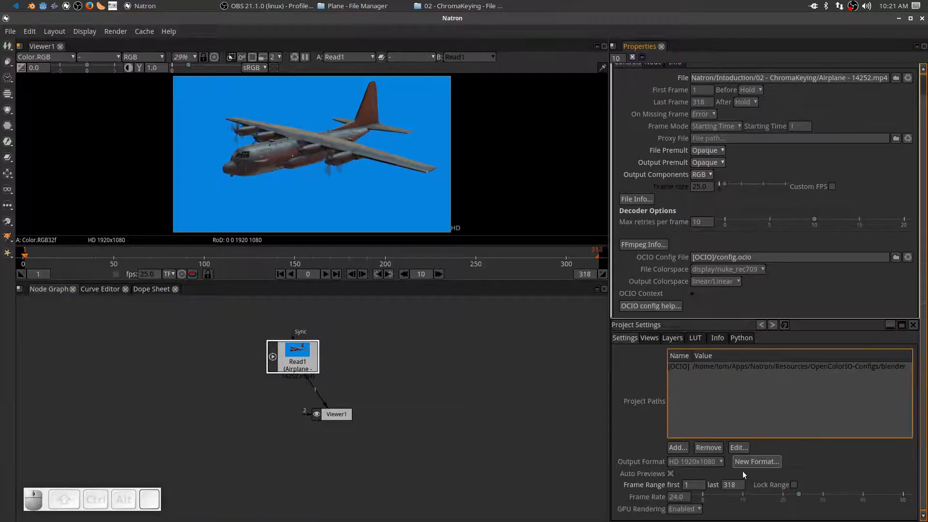
pyautogui.click(741, 487)
pyautogui.doubleClick(740, 486)
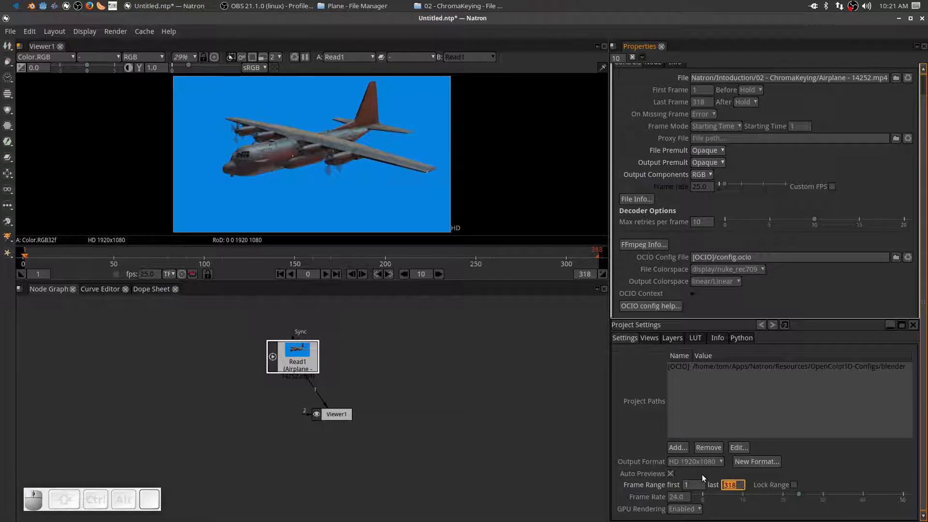
pyautogui.write('250')
pyautogui.press('Return')
pyautogui.moveTo(334, 416); pyautogui.dragTo(329, 435)
pyautogui.click(397, 378)
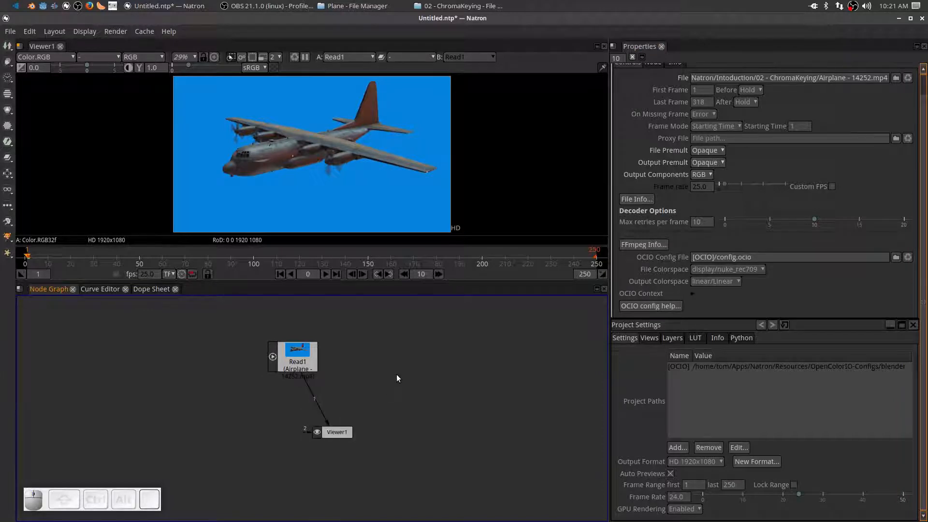
# Step: Create a Write node that saves an image sequence named plane###.png in the Plane folder
pyautogui.press('w')
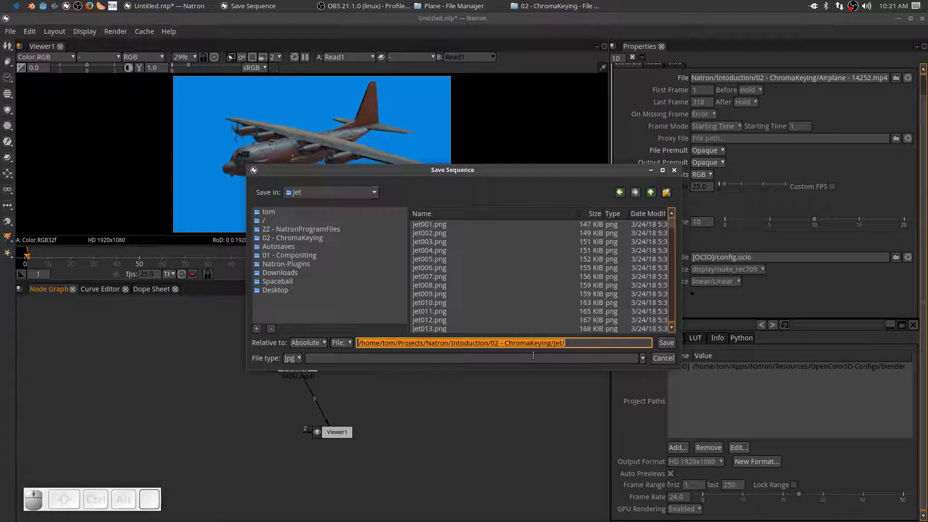
pyautogui.click(651, 192)
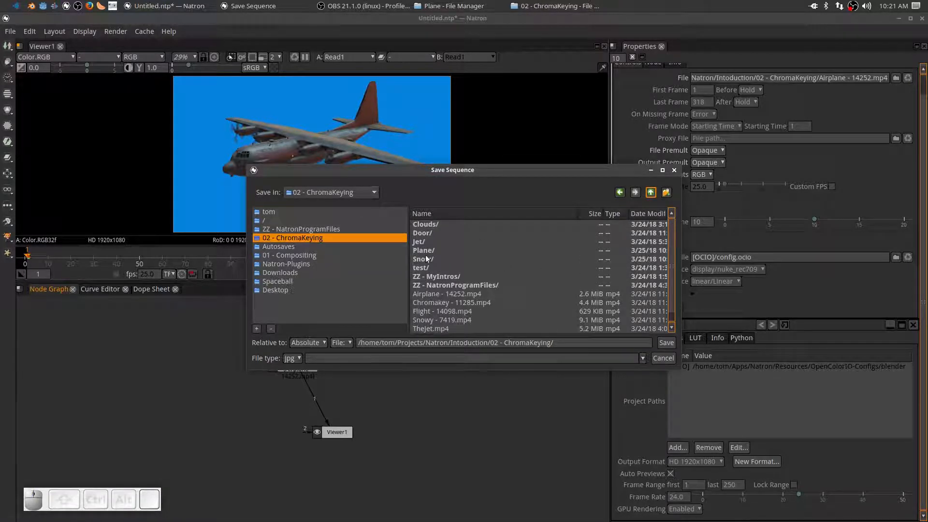
pyautogui.doubleClick(425, 252)
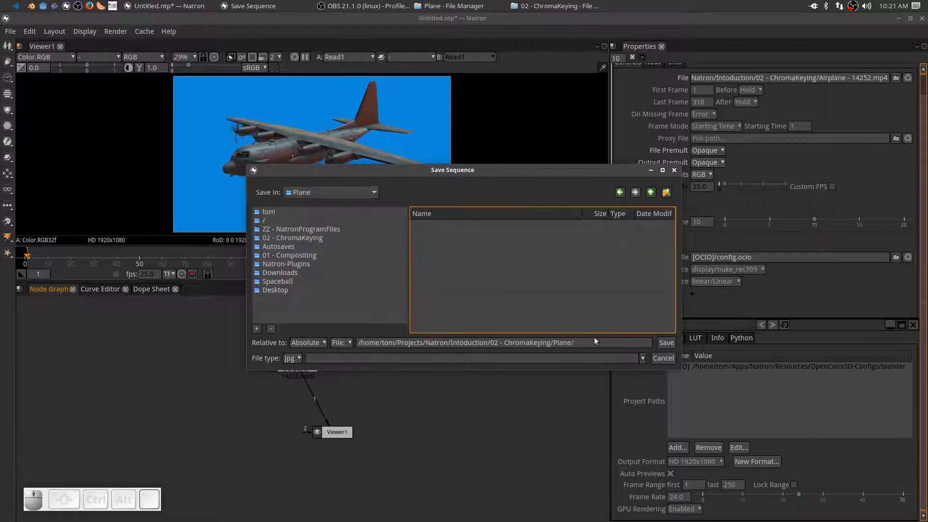
pyautogui.click(338, 343)
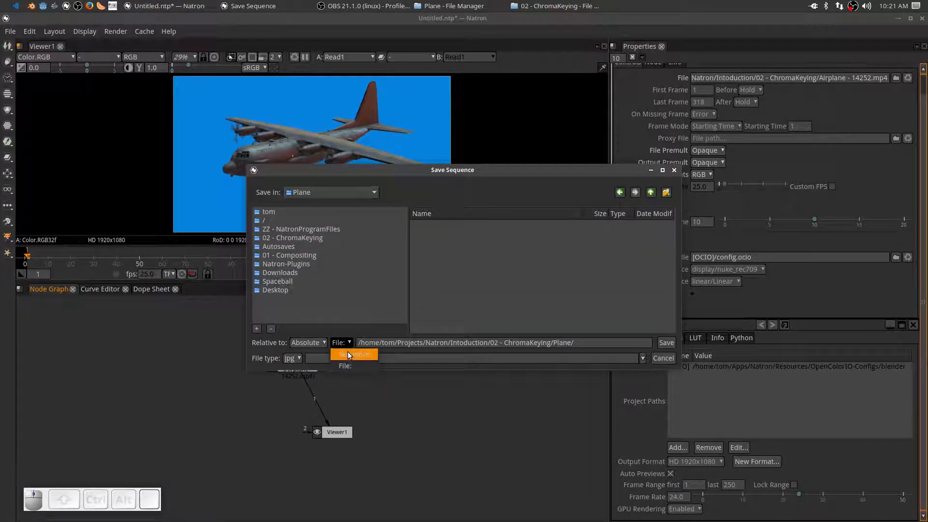
pyautogui.click(347, 352)
pyautogui.click(611, 347)
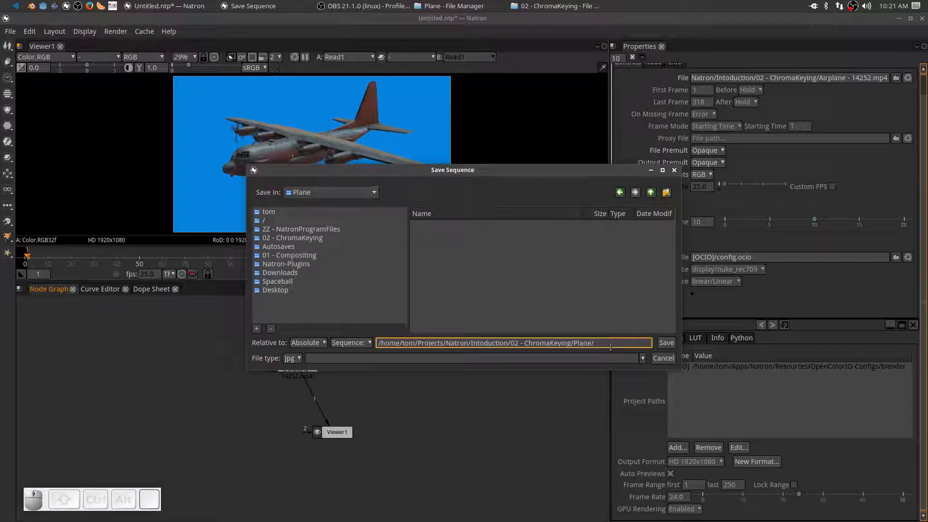
pyautogui.write('plane###.png')
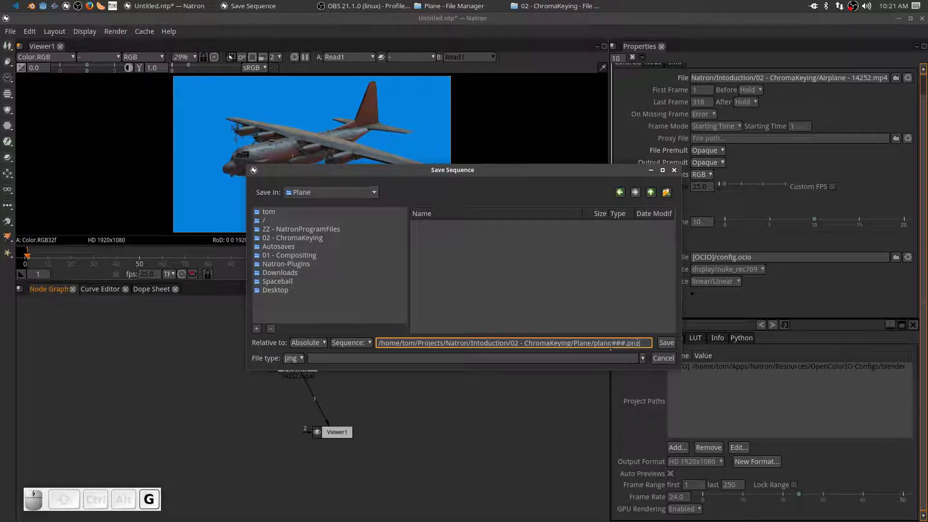
pyautogui.press('Return')
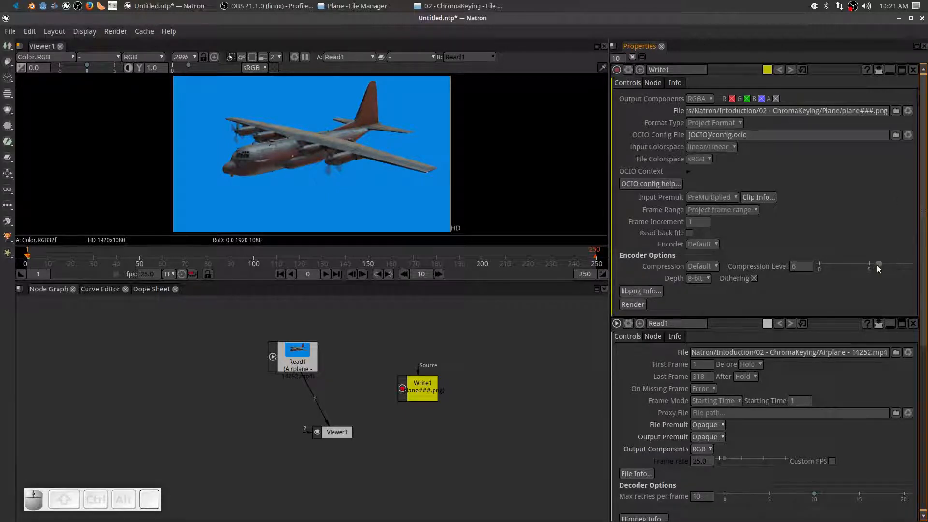
# Step: Set the Write node's PNG compression level to 0 and its depth to 16-bit
pyautogui.moveTo(878, 265); pyautogui.dragTo(821, 267)
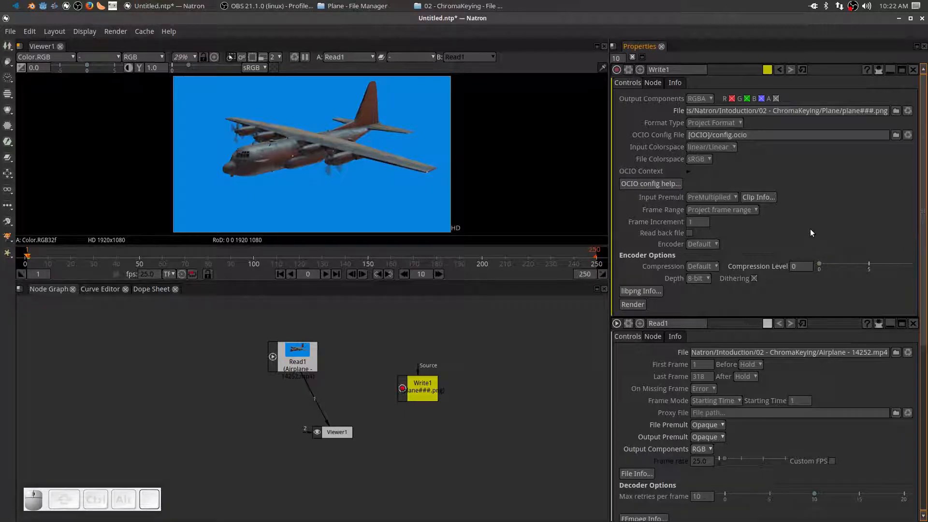
pyautogui.click(709, 278)
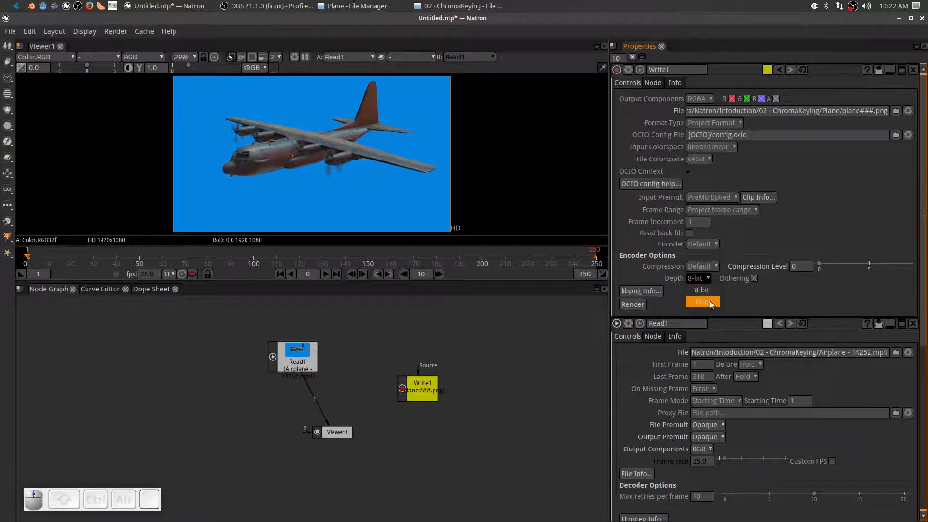
pyautogui.click(709, 300)
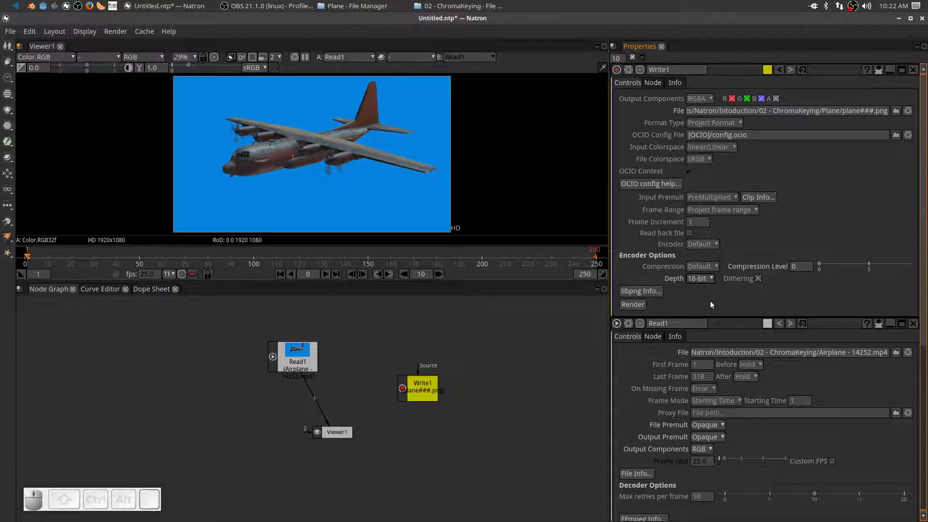
# Step: Rearrange the Read and Write nodes and connect the Write node's source to the airplane Read node
pyautogui.moveTo(426, 391); pyautogui.dragTo(400, 426)
pyautogui.moveTo(291, 352); pyautogui.dragTo(332, 343)
pyautogui.moveTo(402, 409); pyautogui.dragTo(336, 348)
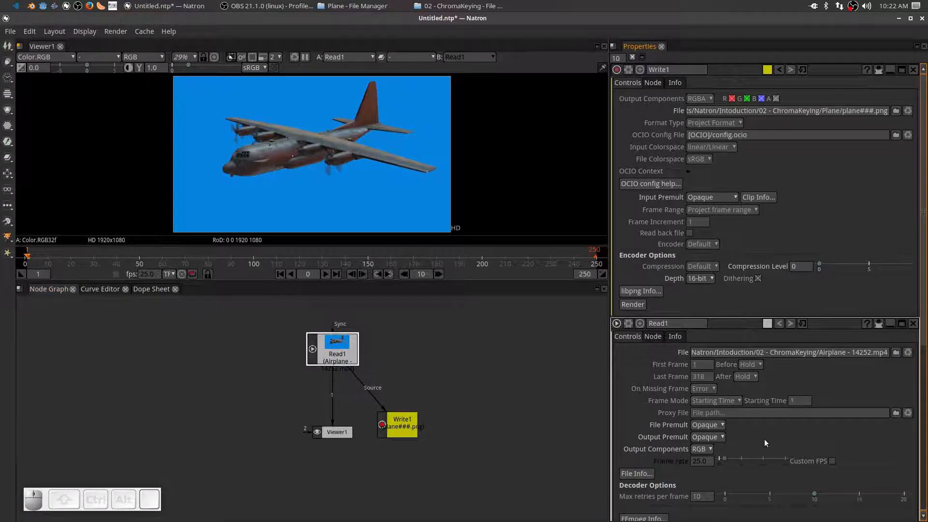
# Step: Check the project's frame range and render the plane image sequence from the Write node
pyautogui.scroll(-3, 692, 467)
pyautogui.scroll(-8, 692, 467)
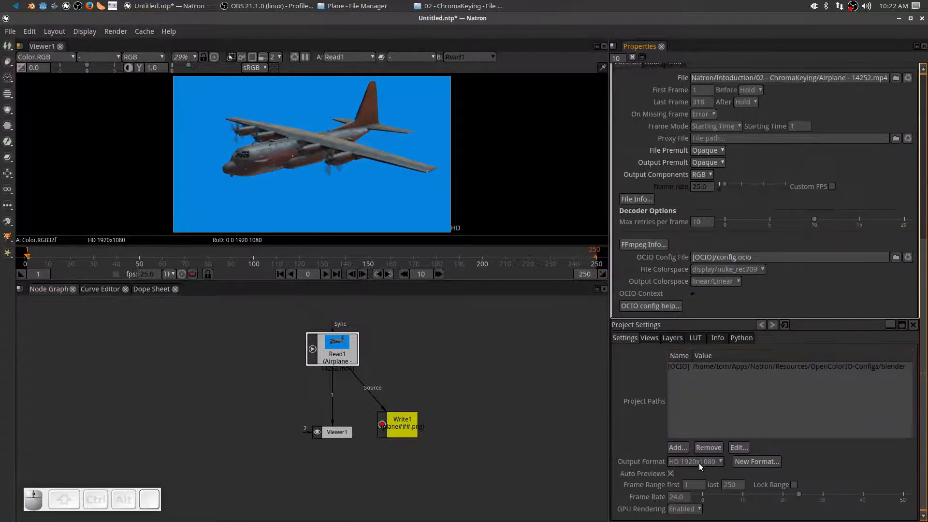
pyautogui.doubleClick(734, 482)
pyautogui.scroll(12, 735, 484)
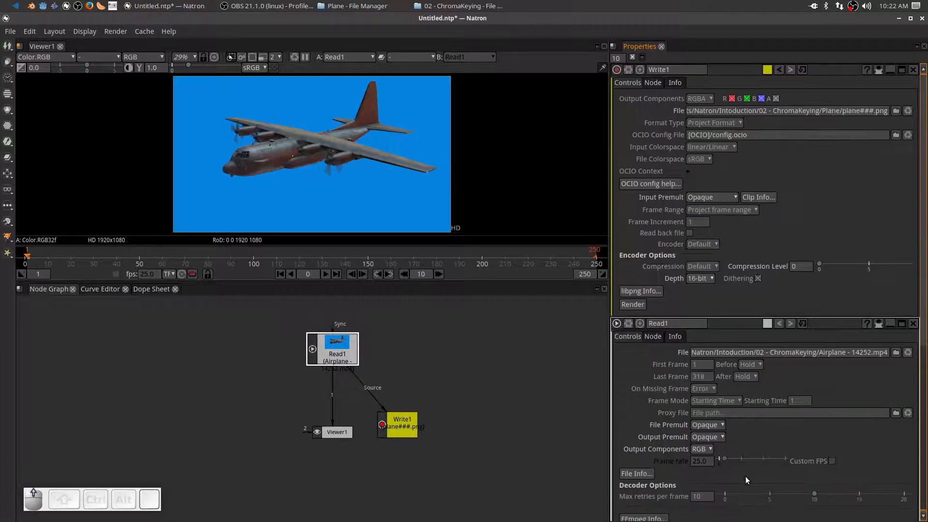
pyautogui.click(633, 304)
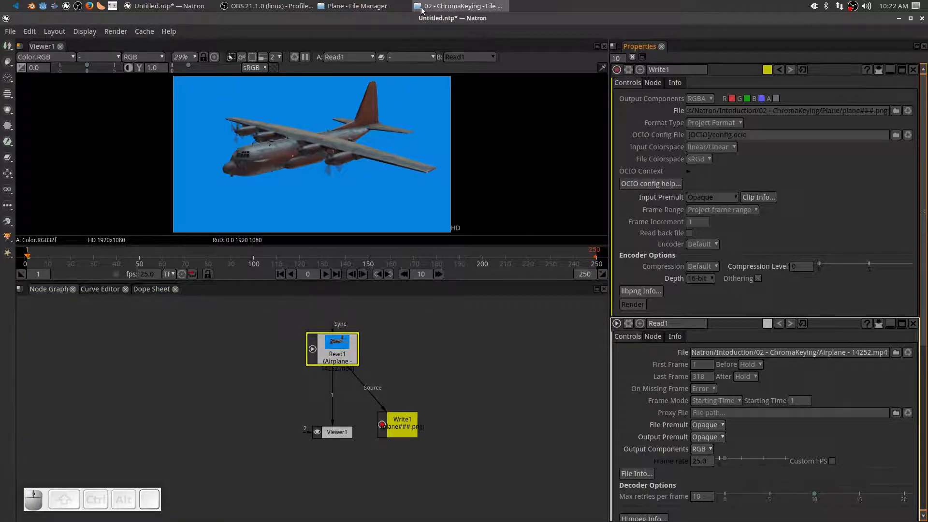
# Step: Switch to the file manager and examine the rendered PNG frames in the Plane folder, then minimize it
pyautogui.click(437, 6)
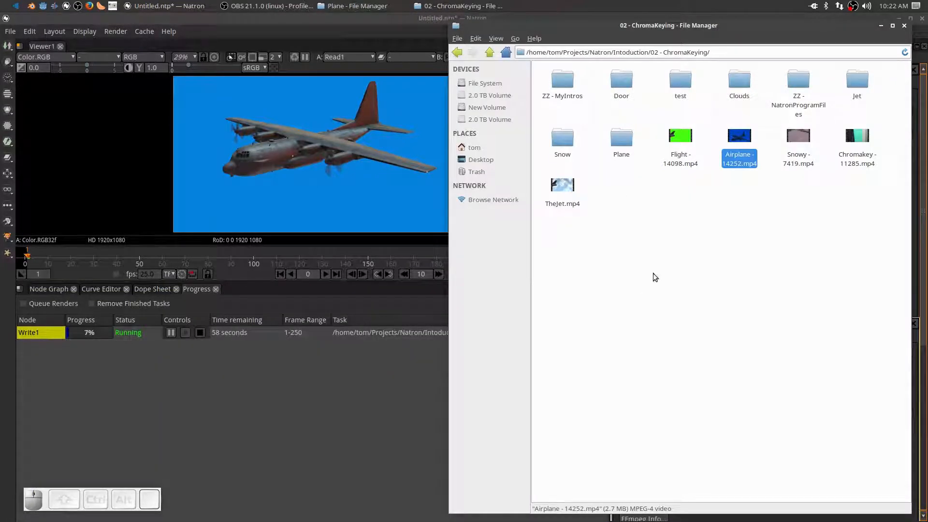
pyautogui.doubleClick(621, 139)
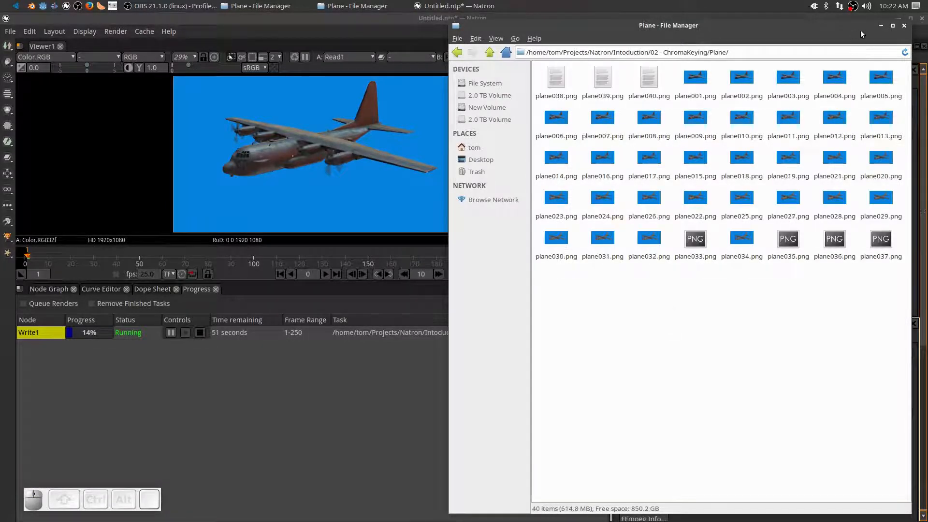
pyautogui.click(880, 25)
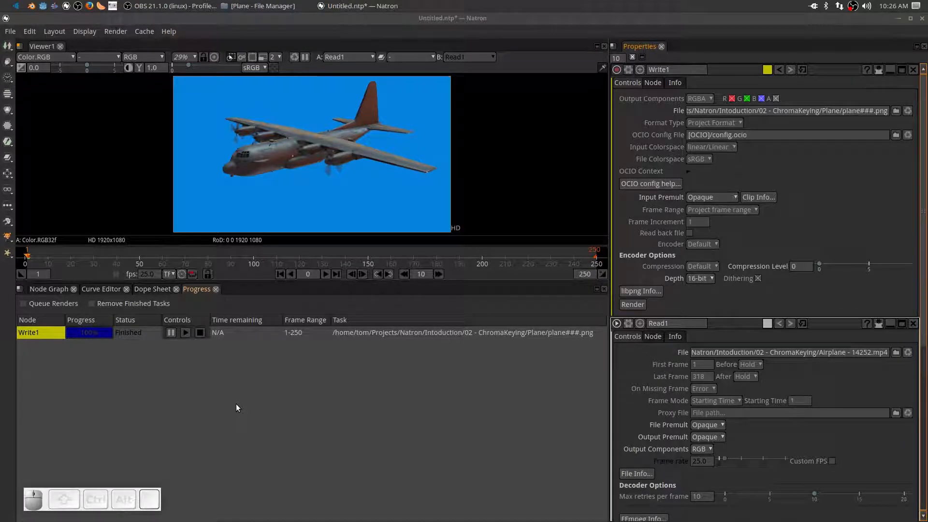
# Step: Return to the node graph and delete the airplane Read node
pyautogui.click(56, 287)
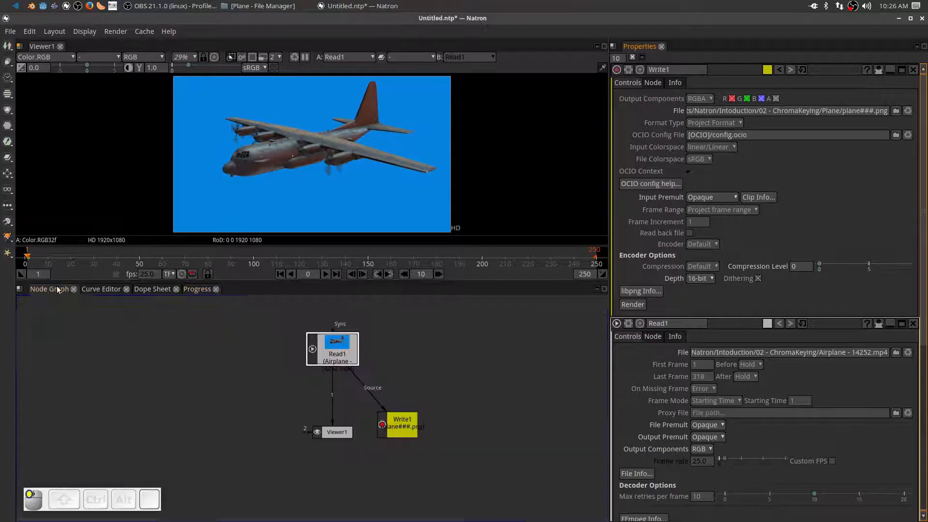
pyautogui.click(337, 353)
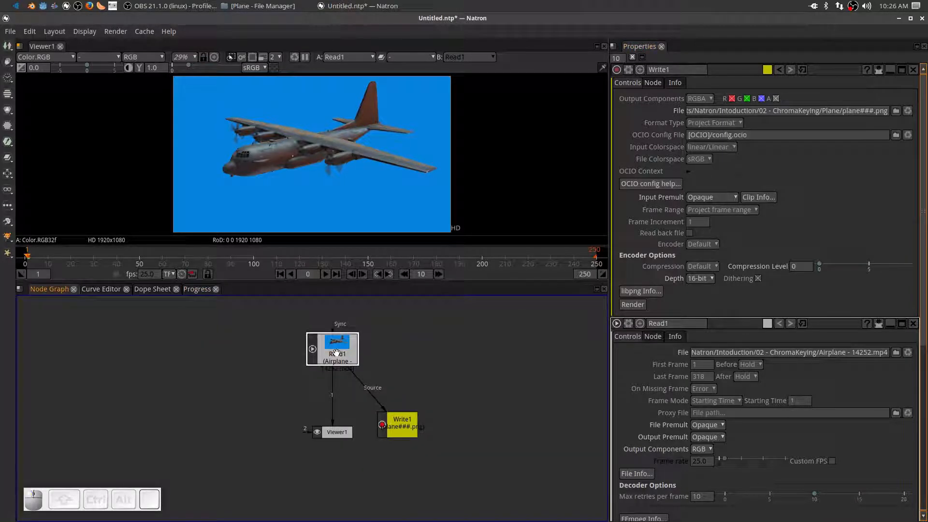
pyautogui.press('Delete')
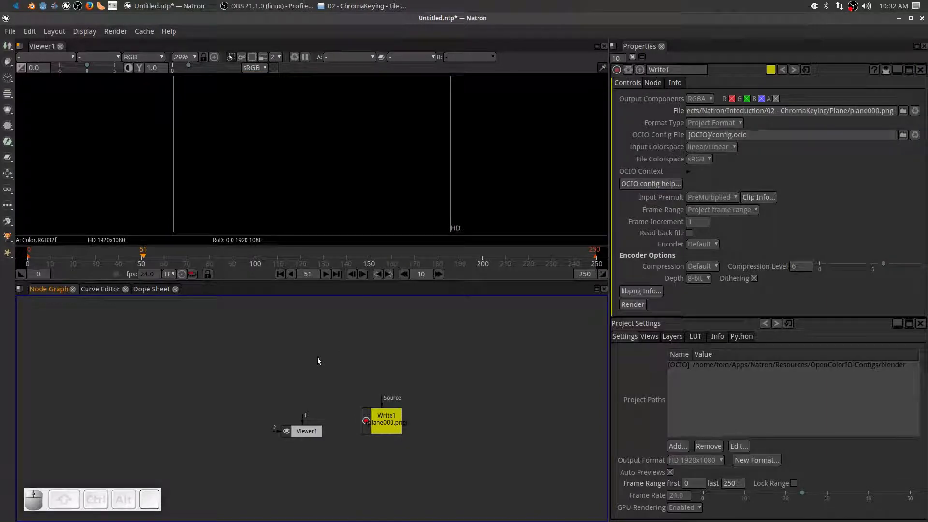
# Step: Import Snowy - 7419.mp4 from the file manager into the node graph and minimize the file manager
pyautogui.click(370, 6)
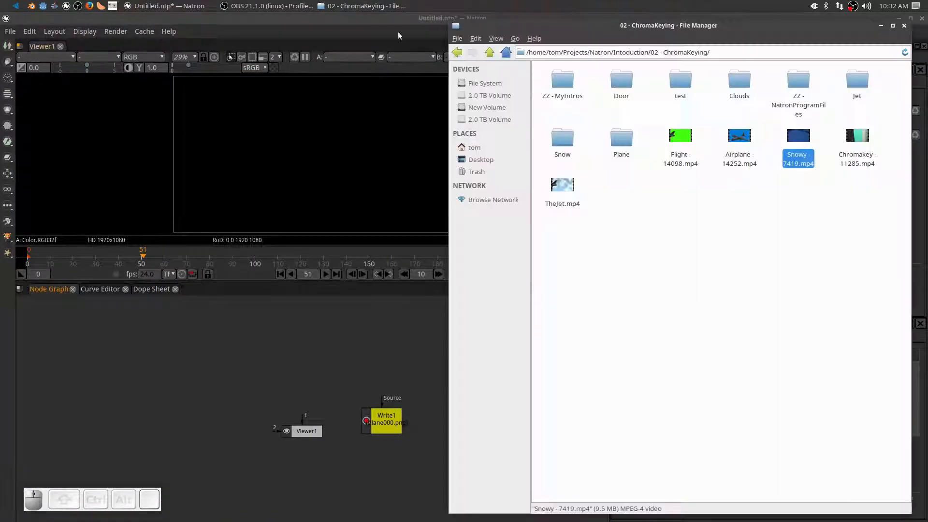
pyautogui.moveTo(798, 140); pyautogui.dragTo(302, 341)
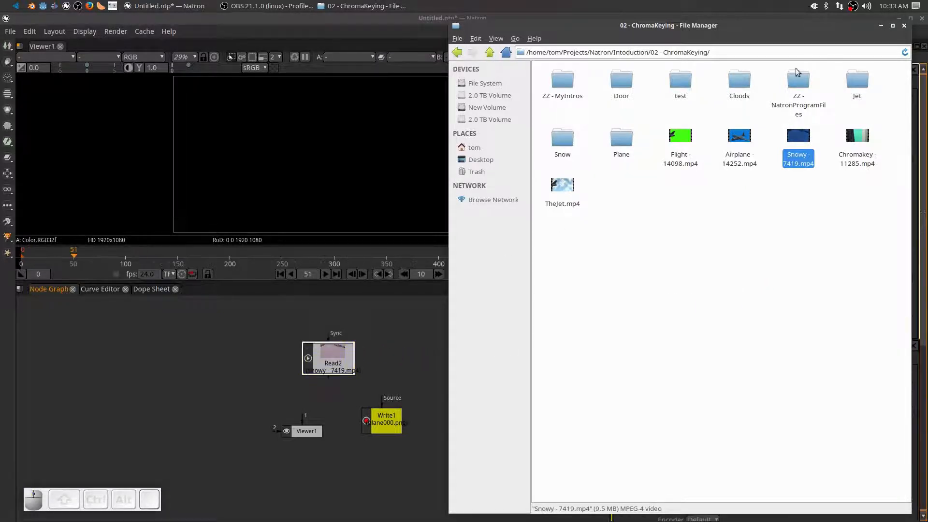
pyautogui.click(882, 27)
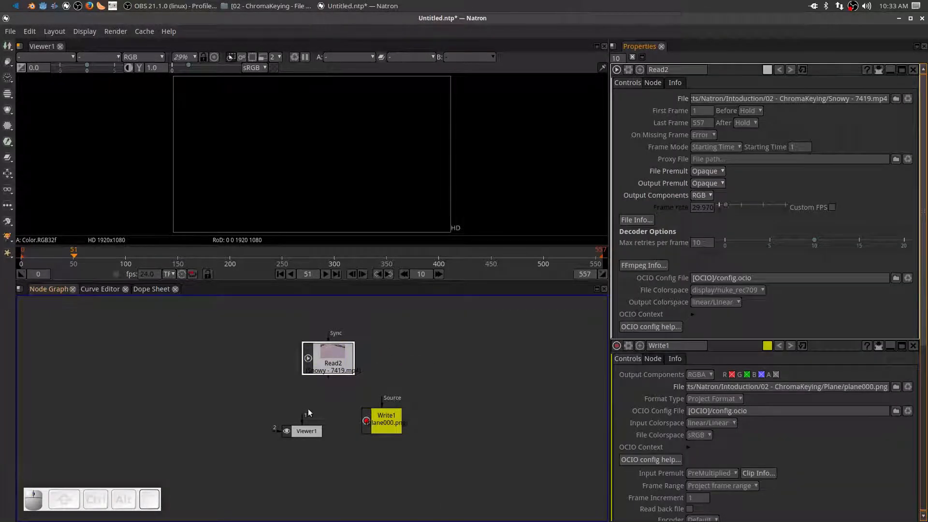
# Step: Connect the viewer and the Write node to the snowy footage's Read node, and reposition the Write node
pyautogui.moveTo(303, 423); pyautogui.dragTo(325, 365)
pyautogui.moveTo(385, 402); pyautogui.dragTo(324, 357)
pyautogui.moveTo(379, 418); pyautogui.dragTo(374, 430)
# Step: Set the project's frame range to first frame 1 and last frame 250
pyautogui.scroll(-10, 768, 480)
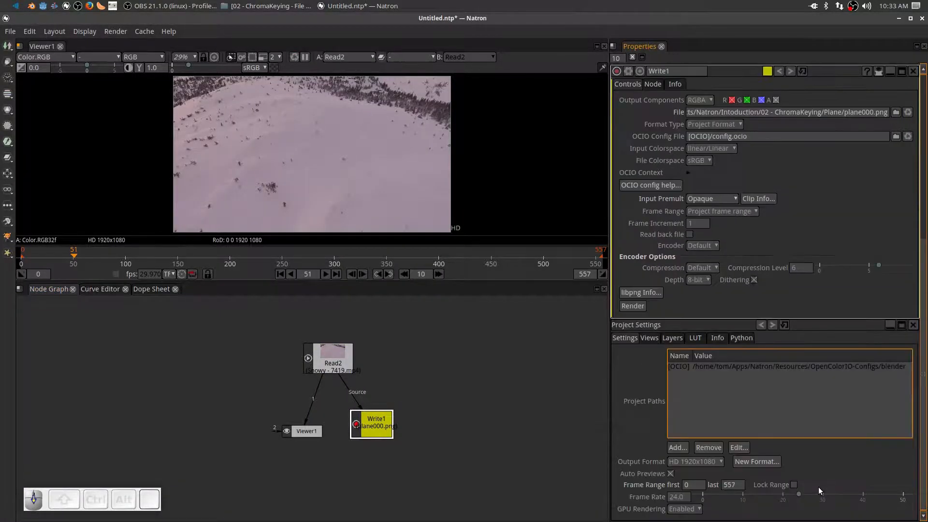
pyautogui.click(734, 486)
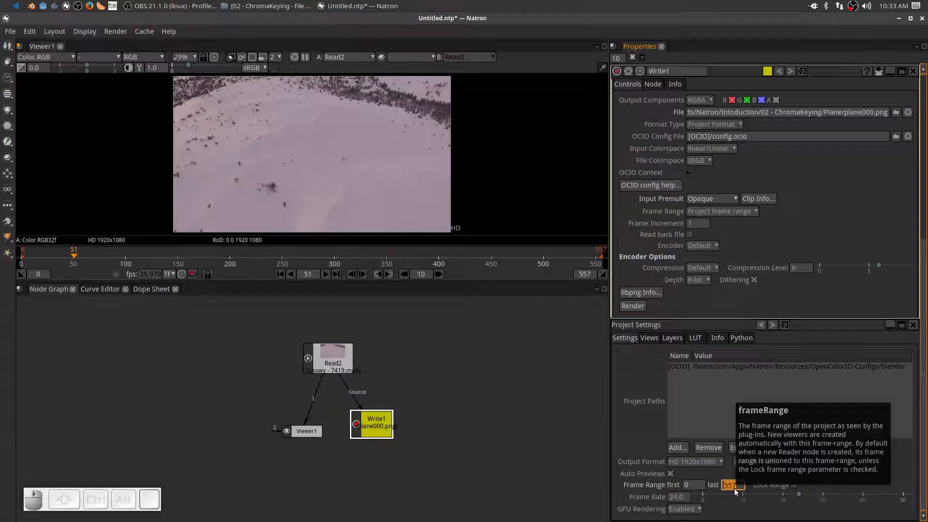
pyautogui.click(689, 486)
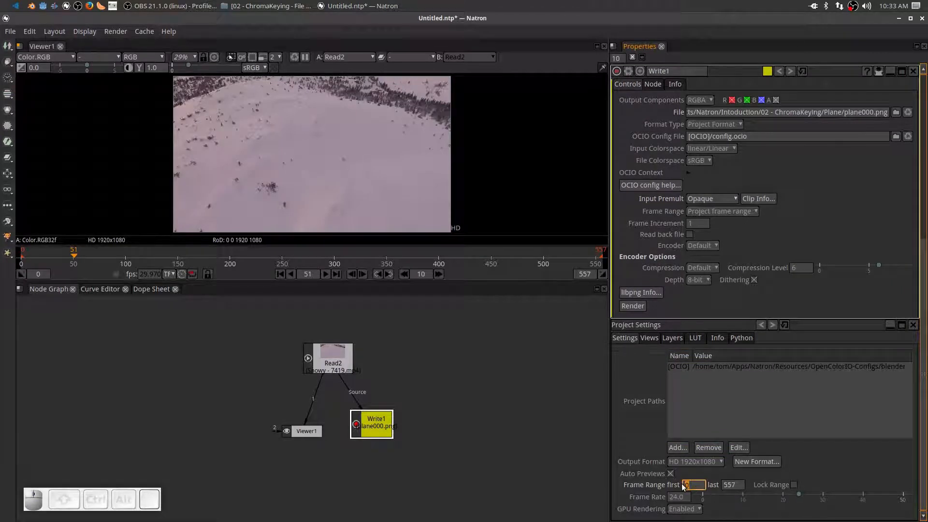
pyautogui.write('1')
pyautogui.click(735, 486)
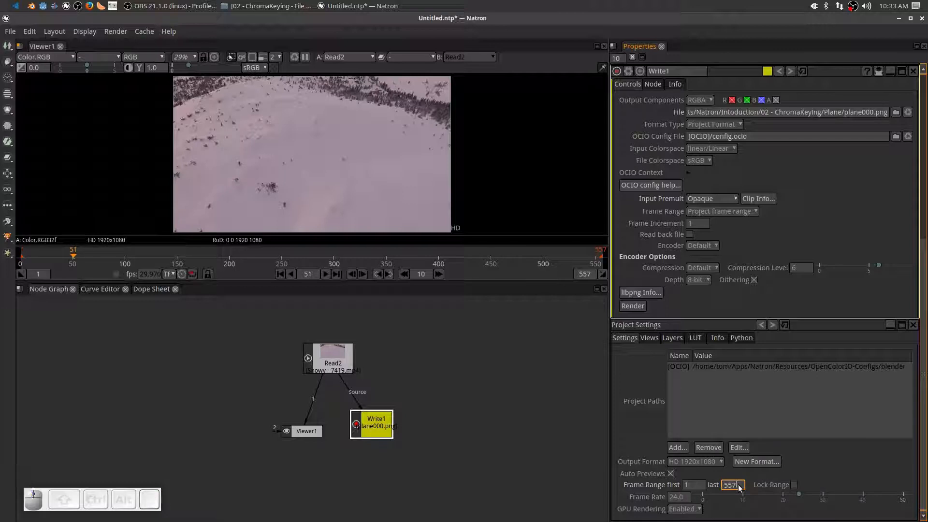
pyautogui.write('250')
pyautogui.press('Return')
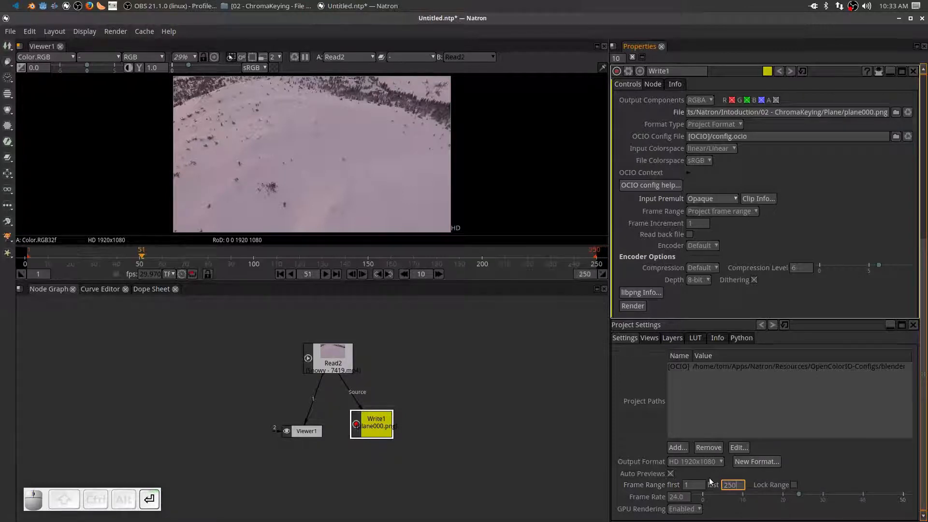
# Step: Set the Write node's output file to snow###.png in the Snow folder of 02 - ChromaKeying
pyautogui.click(379, 424)
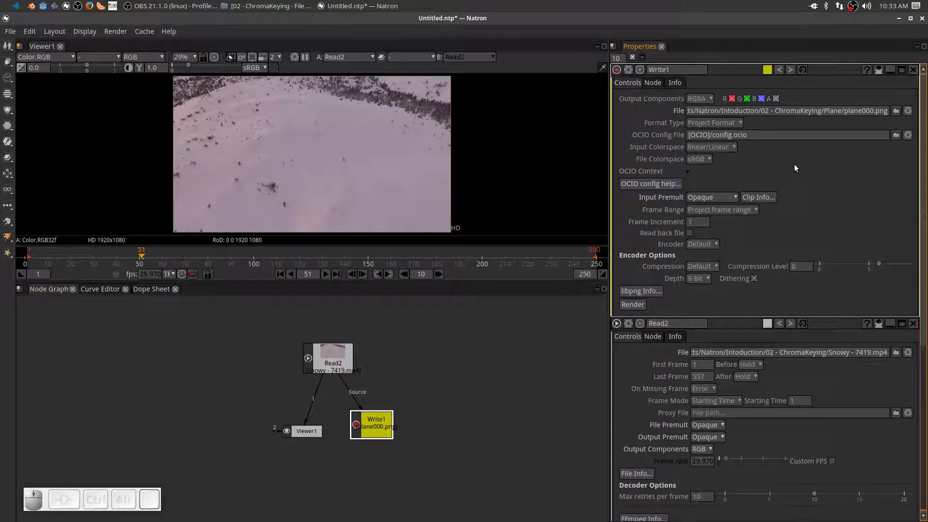
pyautogui.click(897, 112)
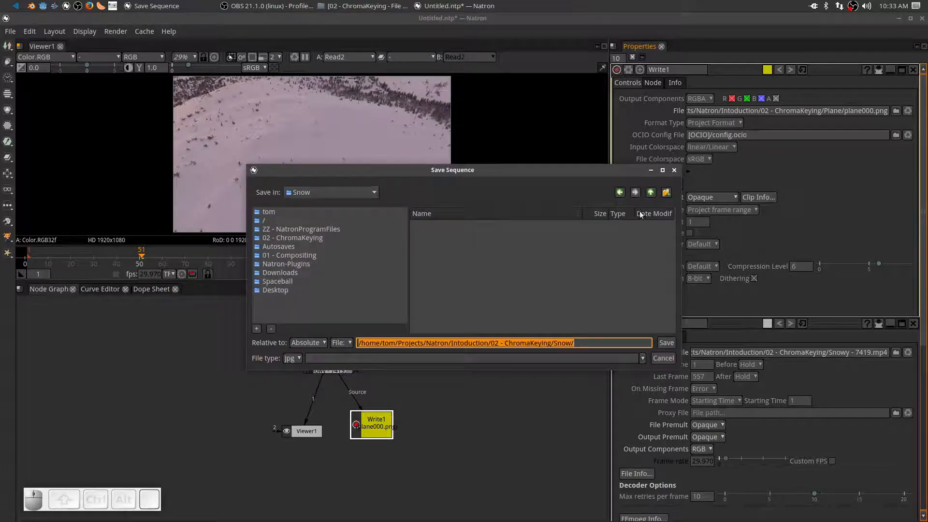
pyautogui.click(651, 192)
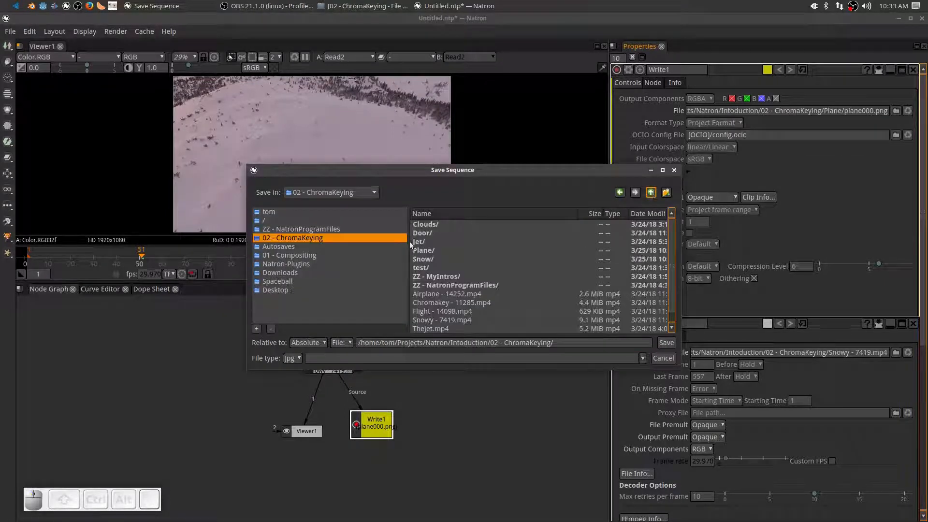
pyautogui.doubleClick(424, 259)
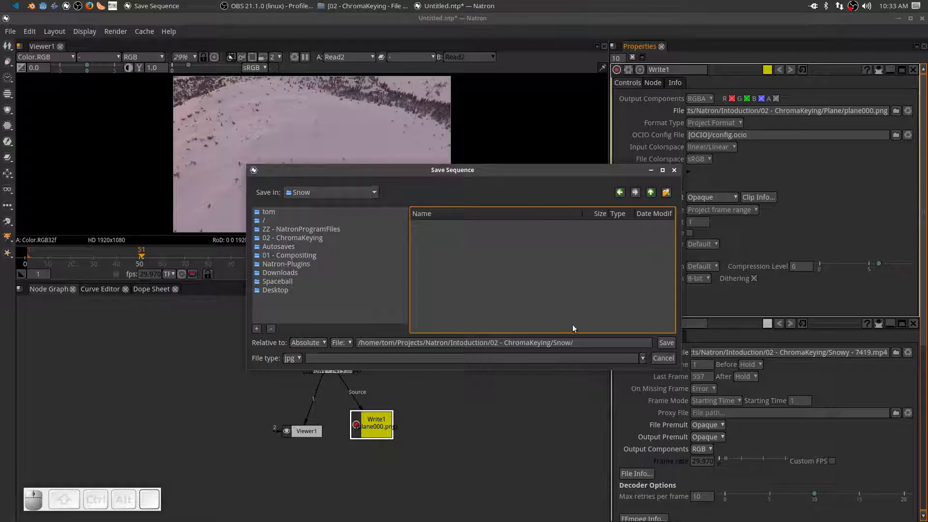
pyautogui.click(587, 342)
pyautogui.write('sn')
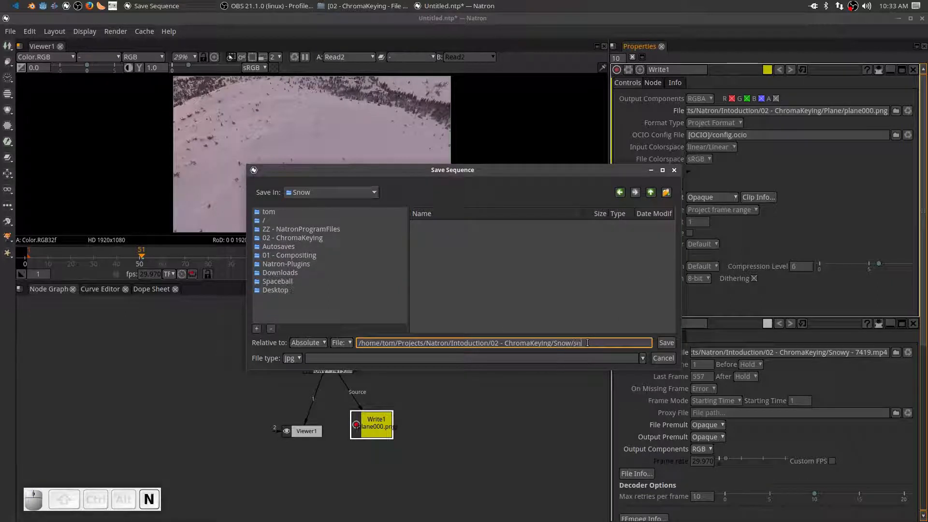
pyautogui.write('ow###')
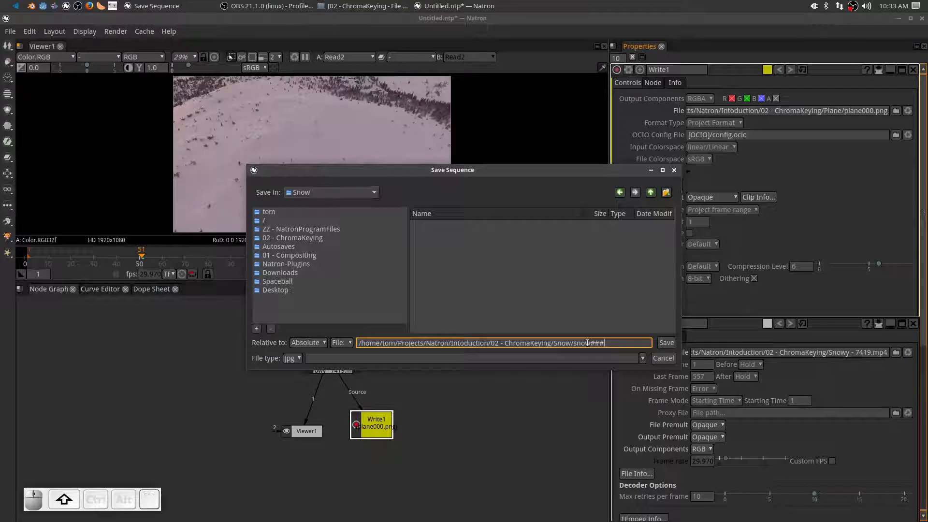
pyautogui.write('.png')
pyautogui.press('Return')
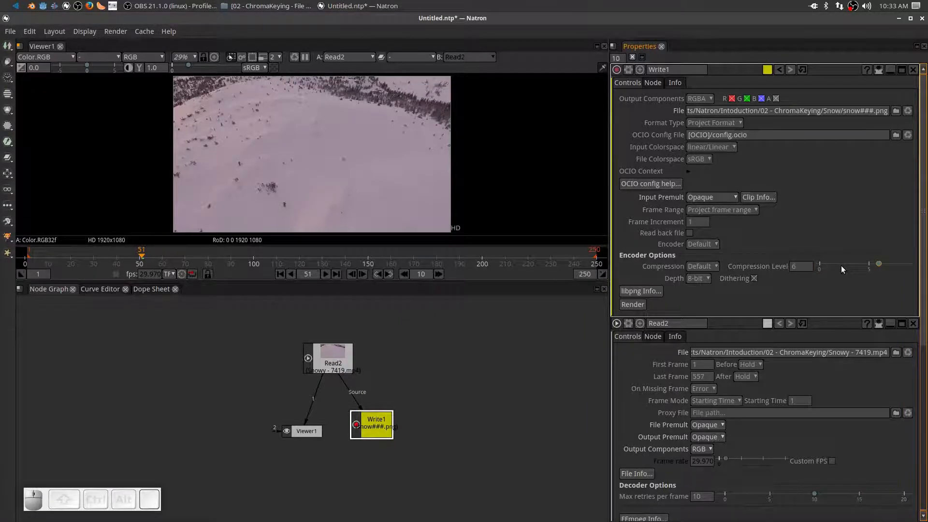
# Step: Set the Write node's compression level to 0 and depth to 16-bit, and render the snow sequence
pyautogui.moveTo(878, 265); pyautogui.dragTo(838, 269)
pyautogui.click(705, 300)
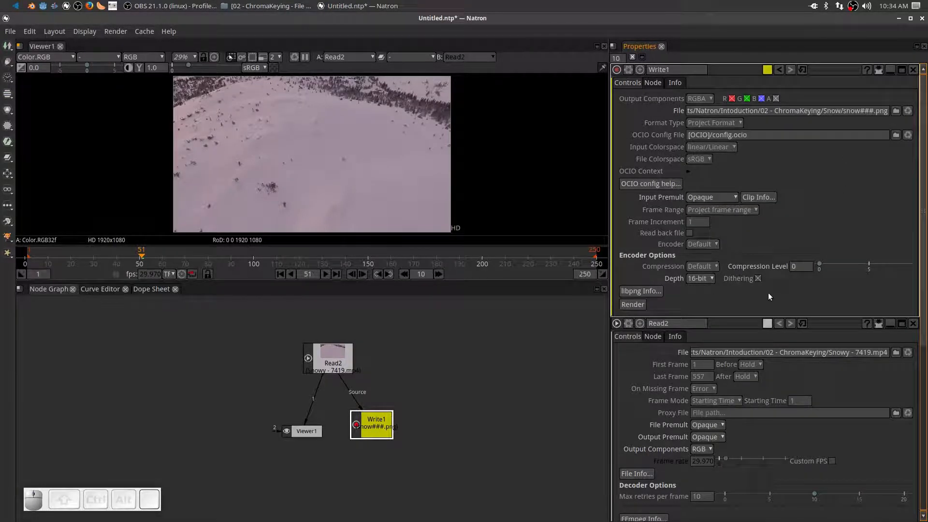
pyautogui.scroll(-10, 768, 292)
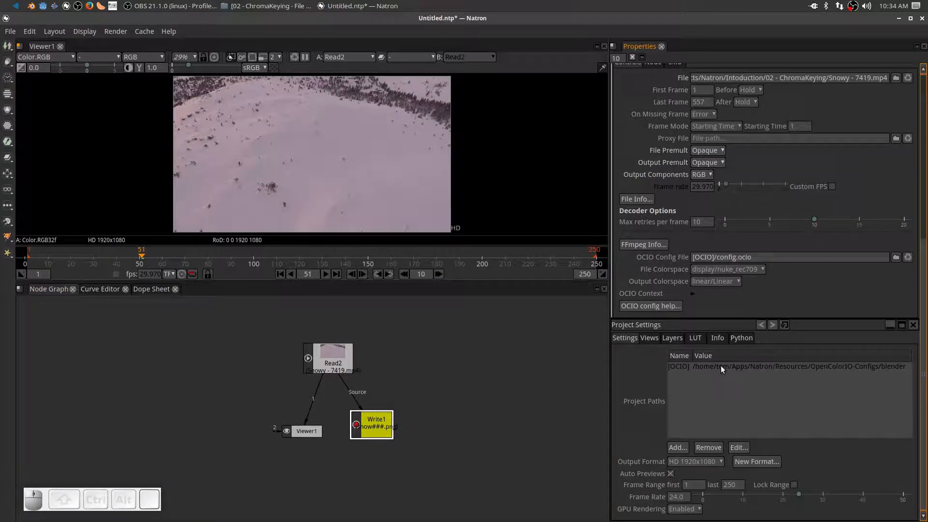
pyautogui.scroll(10, 721, 366)
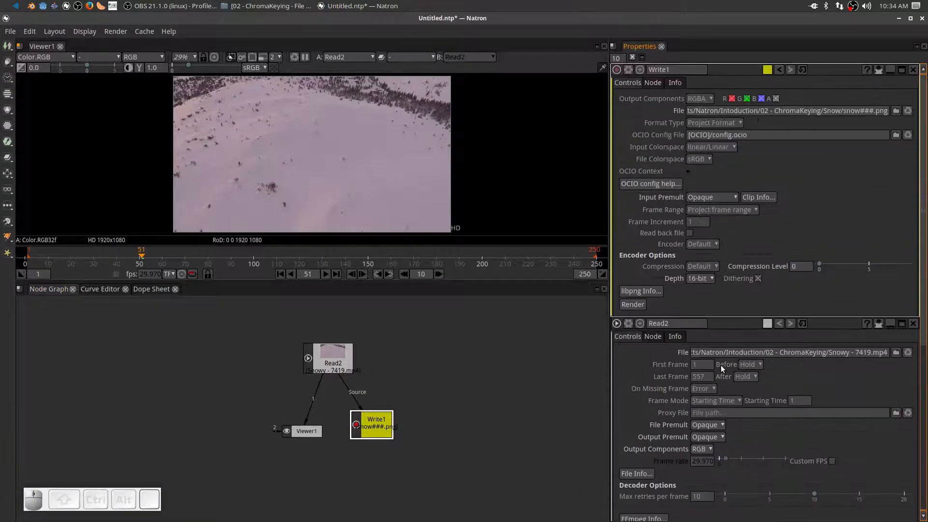
pyautogui.click(635, 306)
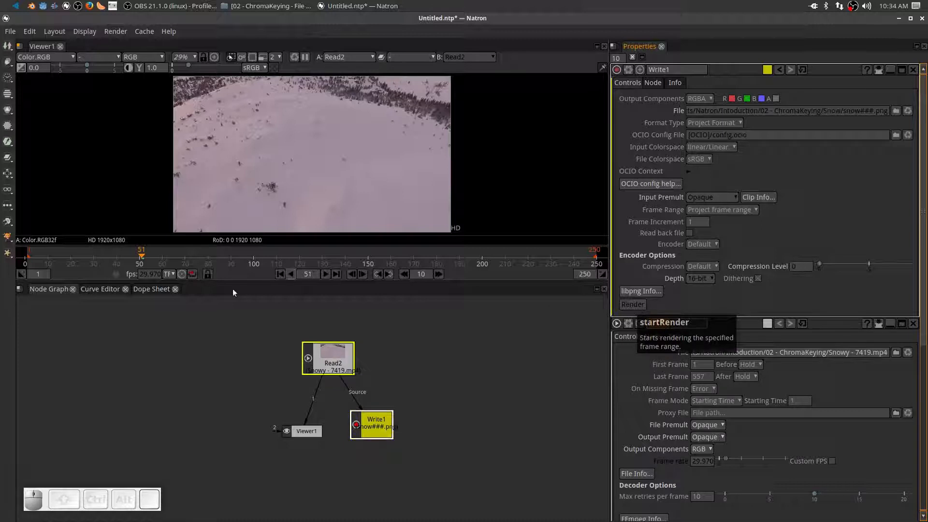
# Step: Check the PNG frames being written to the Snow folder in the file manager, and minimize the file manager
pyautogui.click(292, 7)
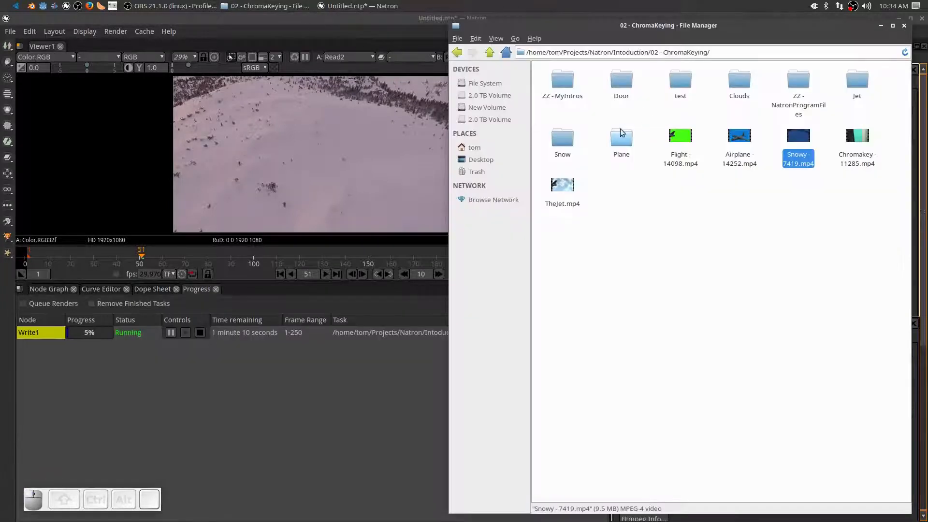
pyautogui.doubleClick(562, 138)
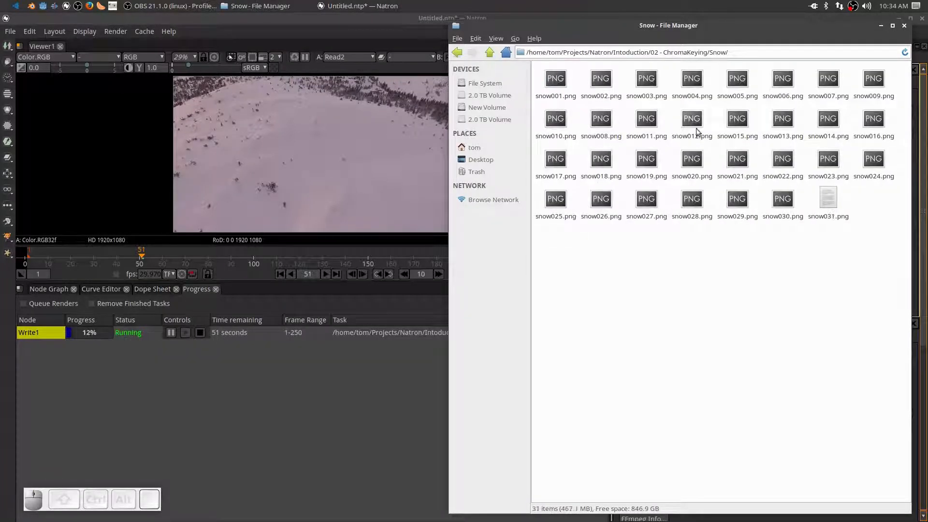
pyautogui.click(881, 25)
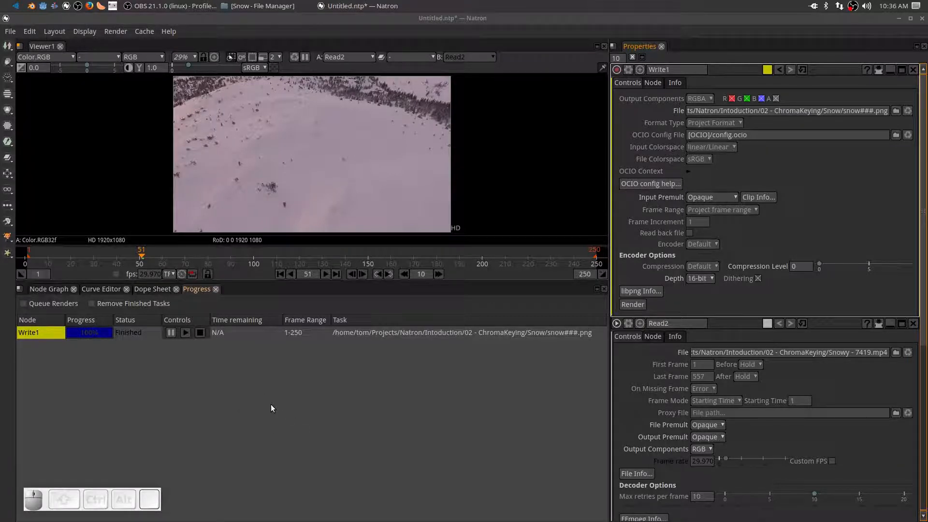
# Step: Return to the node graph and delete the snowy footage's Read node
pyautogui.click(50, 289)
pyautogui.click(321, 361)
pyautogui.press('Delete')
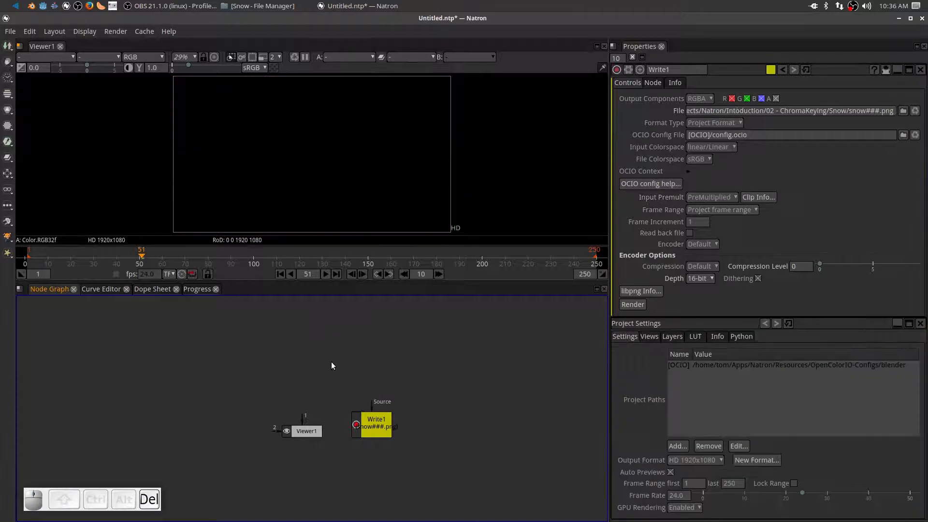
pyautogui.moveTo(297, 361); pyautogui.dragTo(271, 378)
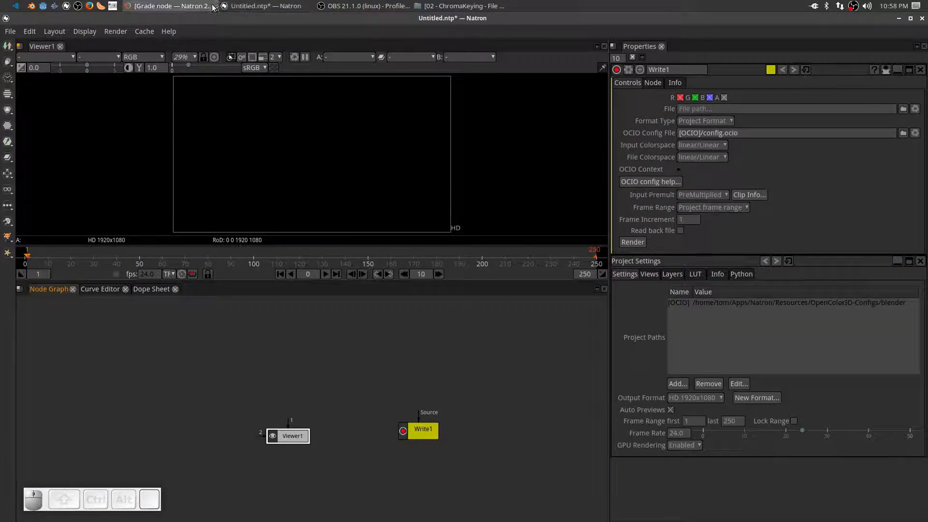
# Step: Import the Plane folder from the file manager as an image sequence and place its Read node above the viewer
pyautogui.click(462, 5)
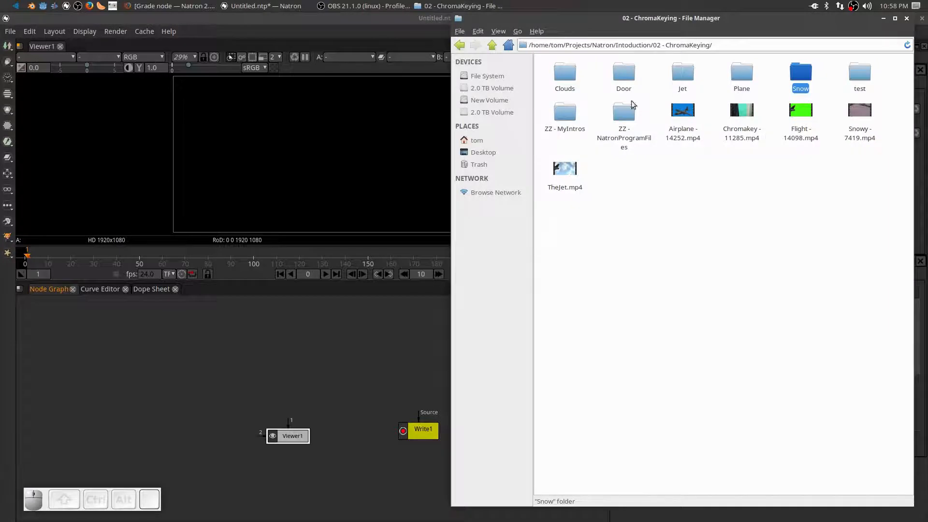
pyautogui.moveTo(750, 71); pyautogui.dragTo(234, 356)
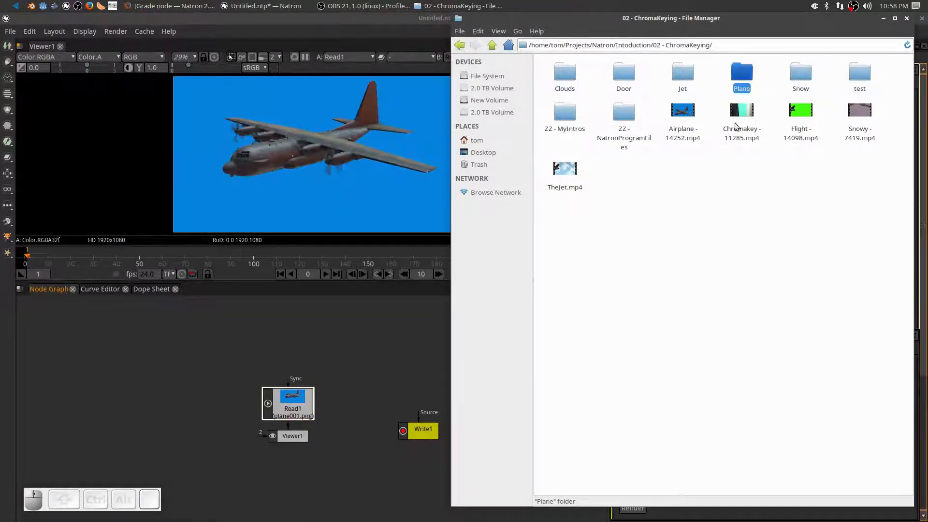
pyautogui.click(291, 397)
pyautogui.moveTo(291, 397); pyautogui.dragTo(291, 356)
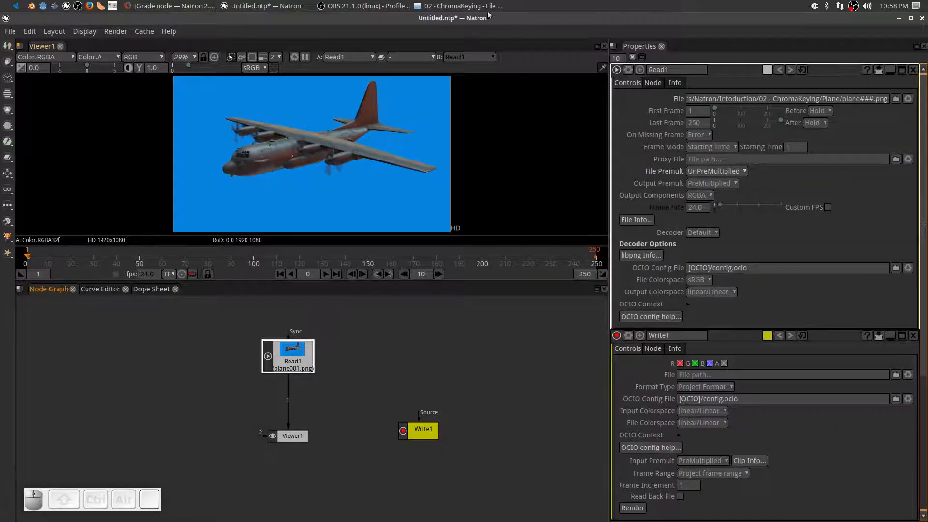
# Step: Import the Snow folder from the file manager as an image sequence and place its Read node beside the plane's
pyautogui.click(460, 6)
pyautogui.moveTo(801, 72); pyautogui.dragTo(196, 345)
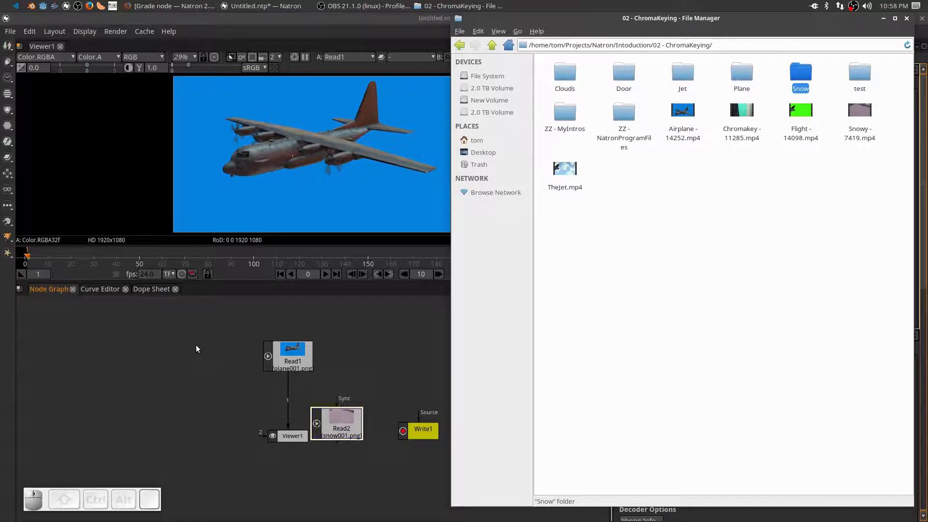
pyautogui.moveTo(340, 429); pyautogui.dragTo(187, 363)
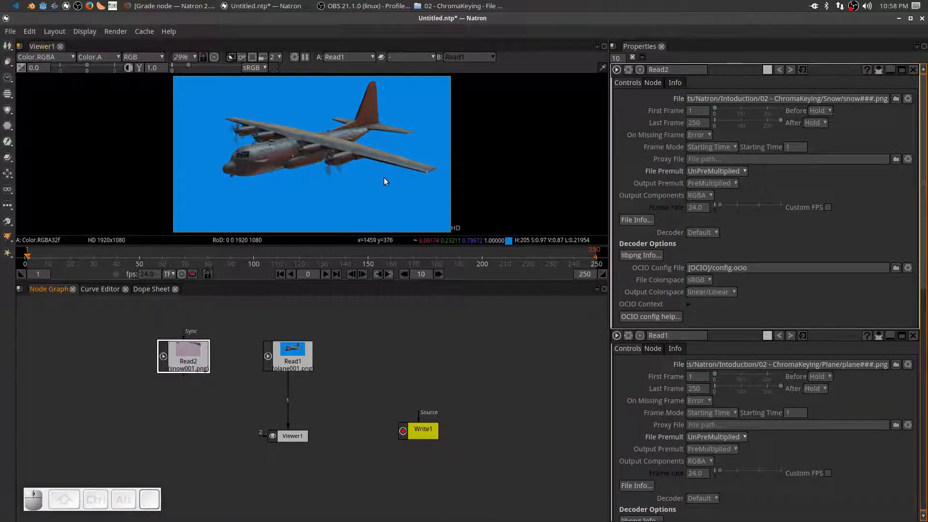
# Step: Insert a ChromaKeyer node between the plane's Read node and the viewer, and adjust the node spacing
pyautogui.click(291, 356)
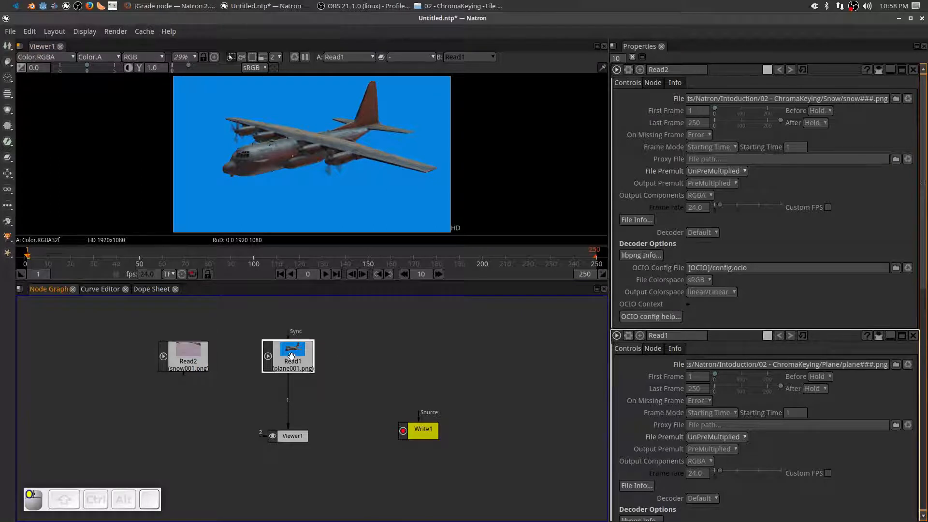
pyautogui.rightClick(340, 363)
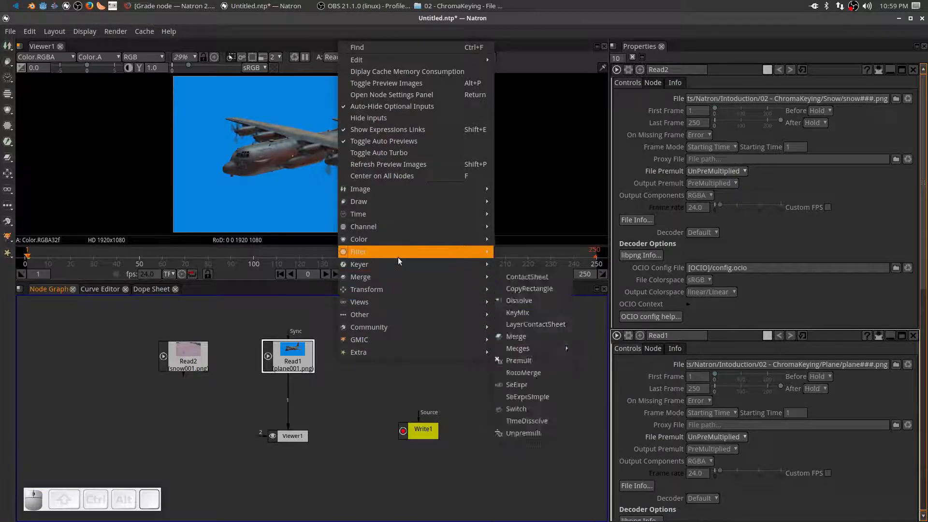
pyautogui.moveTo(395, 271)
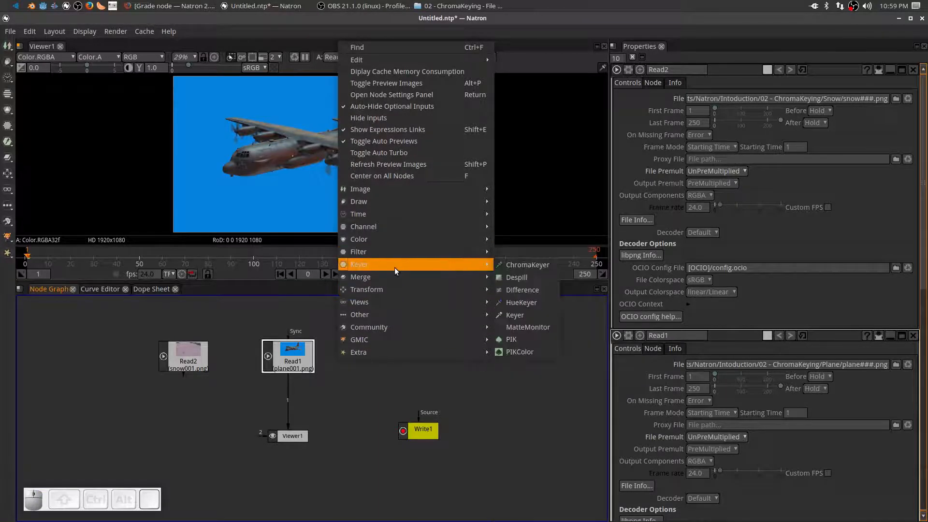
pyautogui.click(515, 266)
pyautogui.moveTo(288, 396); pyautogui.dragTo(287, 401)
pyautogui.moveTo(293, 365); pyautogui.dragTo(293, 359)
# Step: Connect the ChromaKeyer's Bg input to the snow Read node and move the viewer beside the ChromaKeyer
pyautogui.click(297, 396)
pyautogui.moveTo(298, 395); pyautogui.dragTo(224, 358)
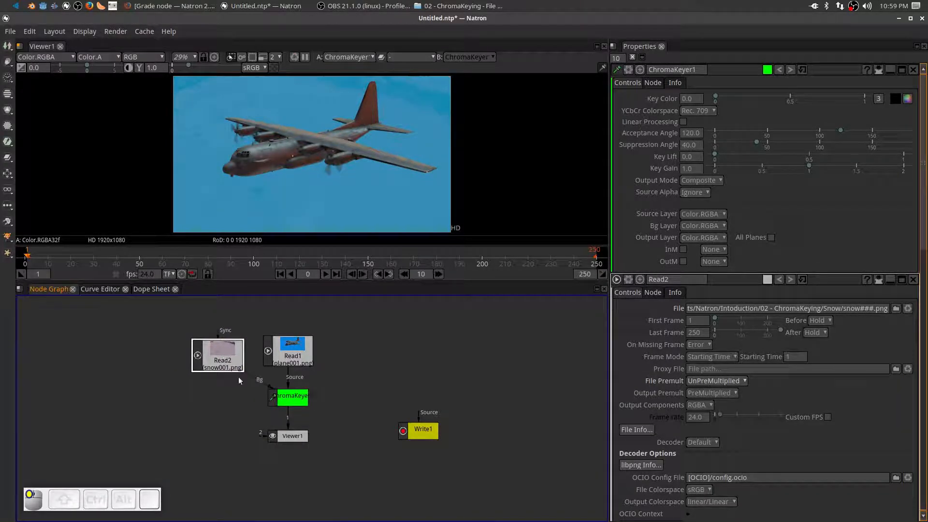
pyautogui.moveTo(286, 438); pyautogui.dragTo(367, 397)
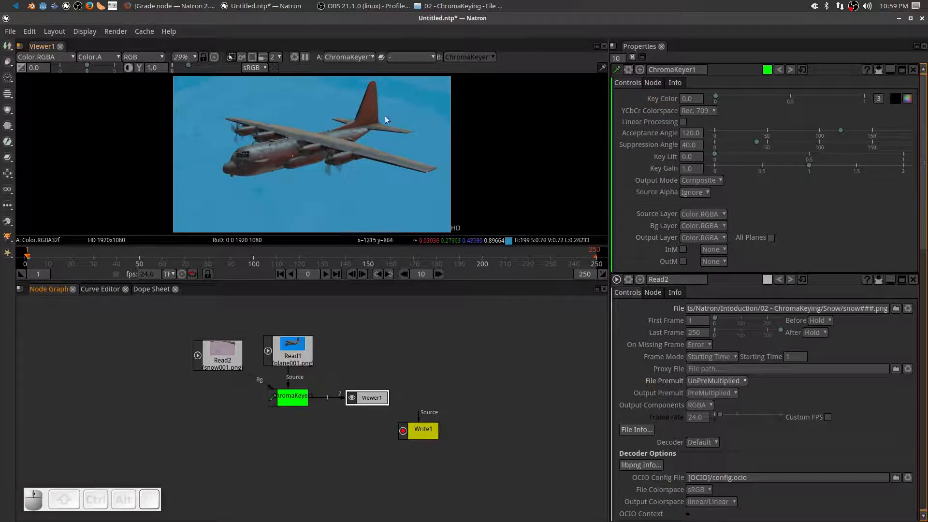
# Step: Show the plane's Read node through viewer input 2 and sample the ChromaKeyer's key color from a rectangle of blue background beside the tail
pyautogui.click(303, 355)
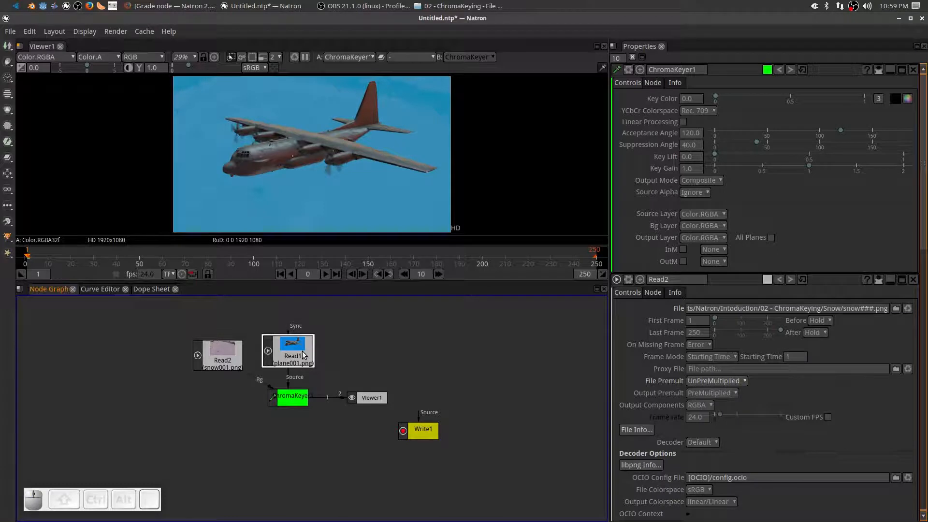
pyautogui.press('2')
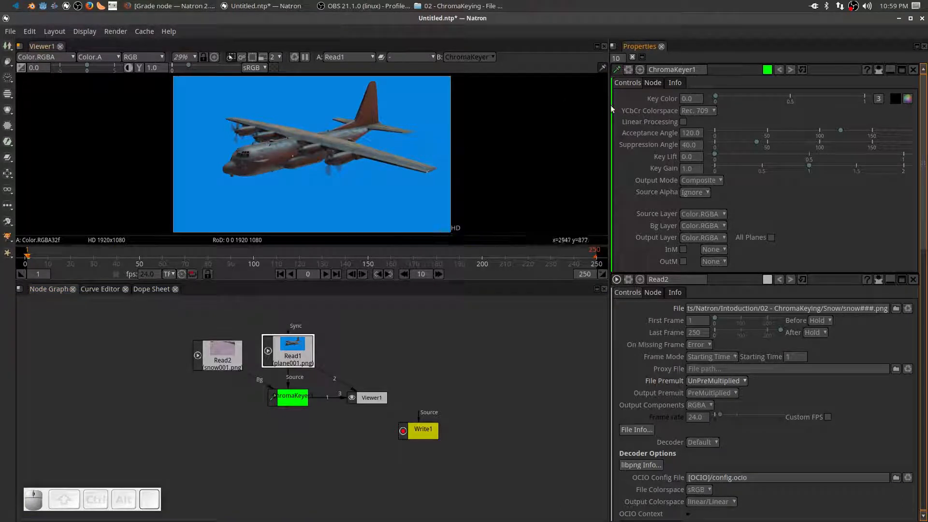
pyautogui.click(895, 101)
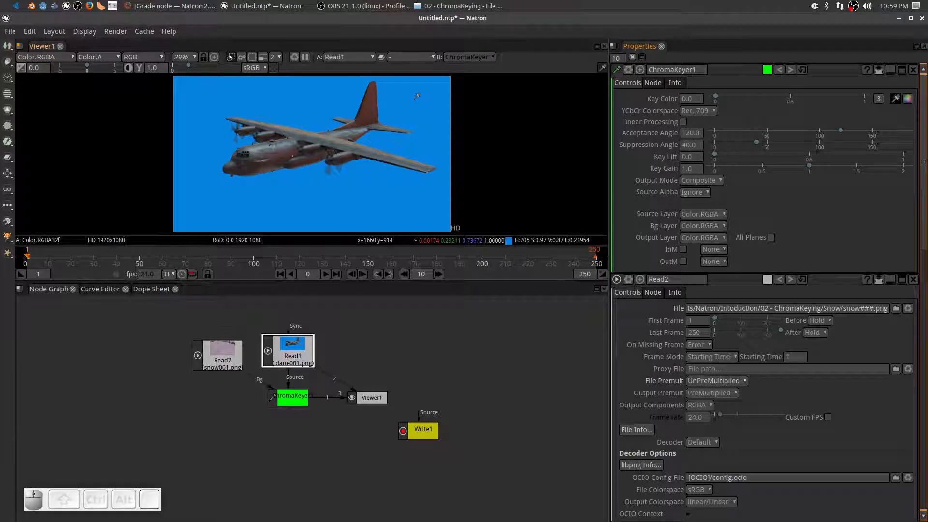
pyautogui.press('ctrl')
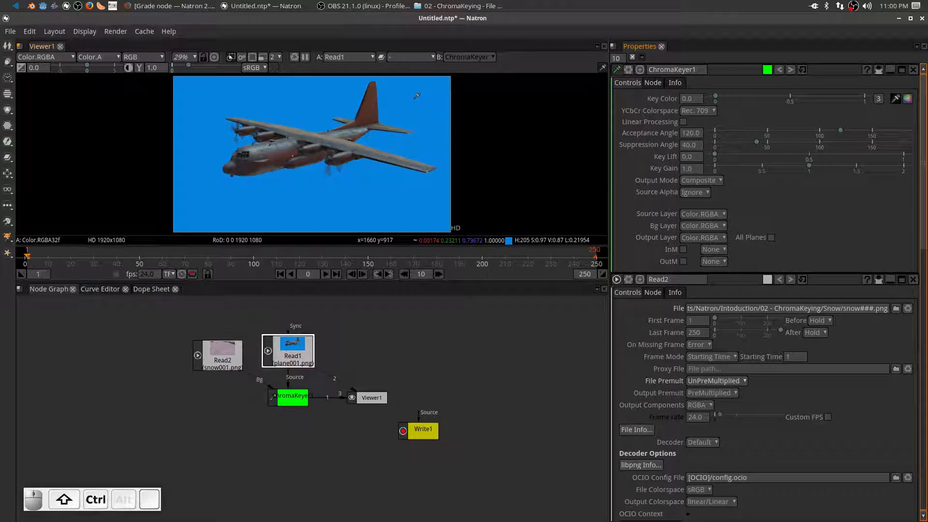
pyautogui.moveTo(397, 86); pyautogui.dragTo(439, 110)
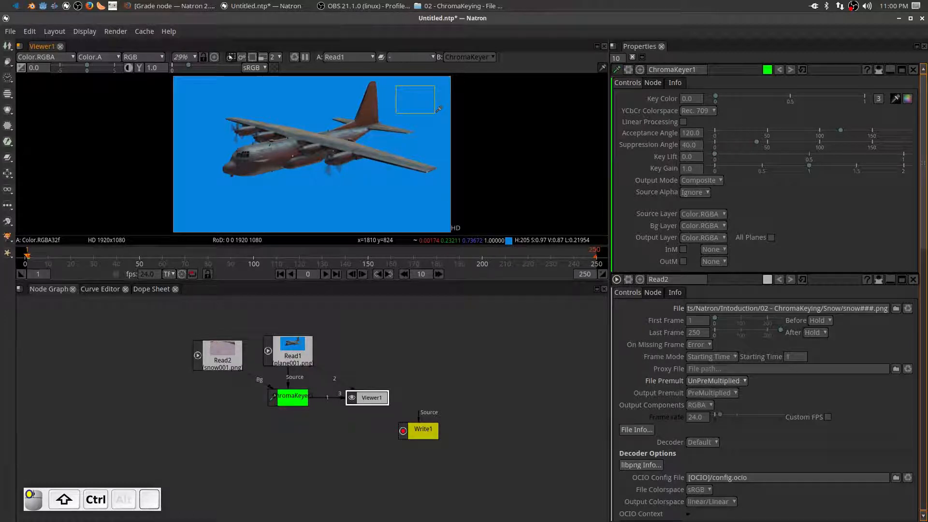
pyautogui.moveTo(436, 113); pyautogui.dragTo(435, 113)
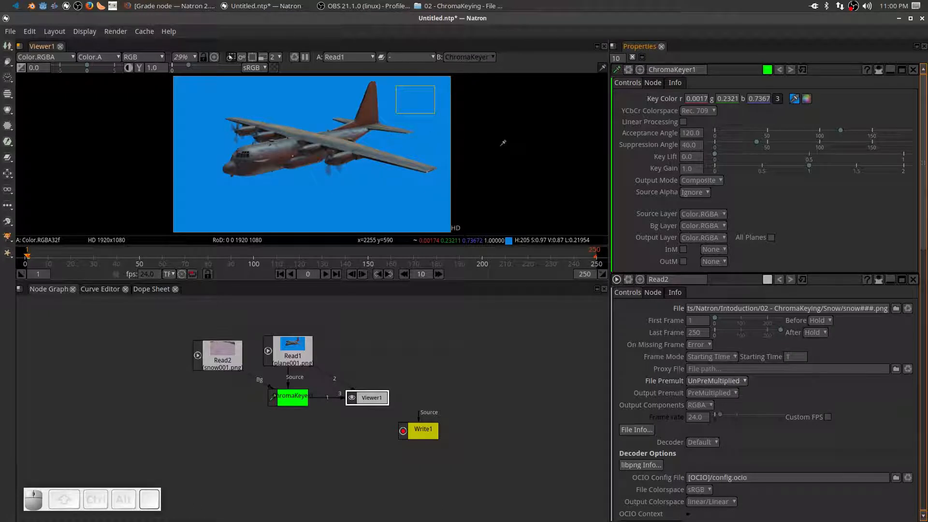
# Step: Switch the viewer back to the ChromaKeyer output on input 1 and inspect the keyed plane's edges up close
pyautogui.click(366, 401)
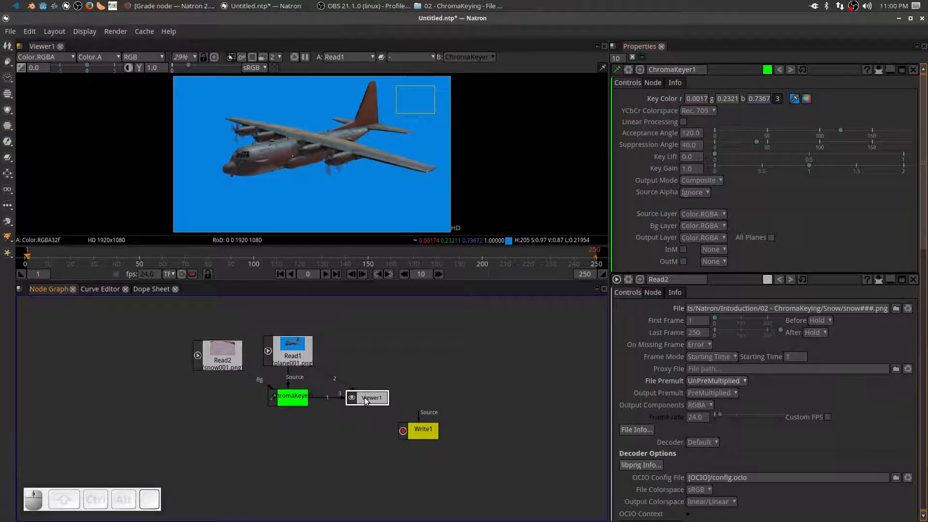
pyautogui.press('1')
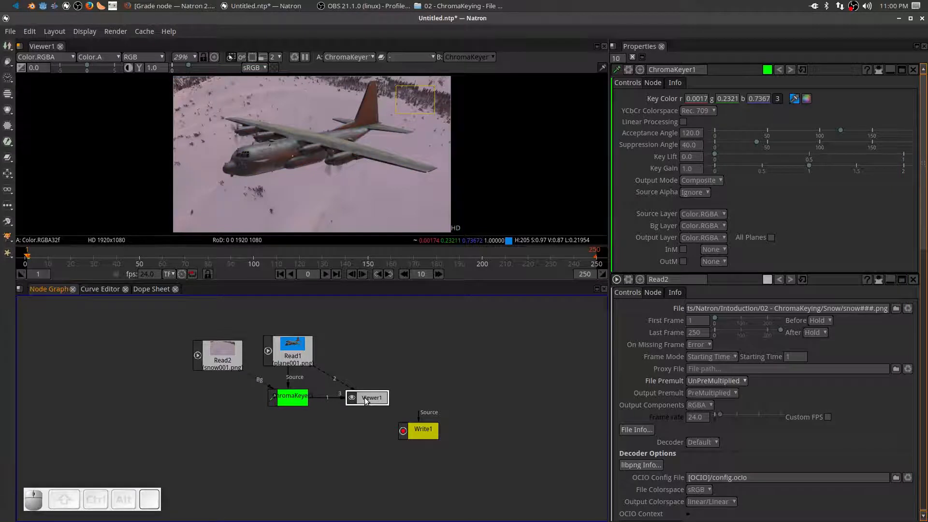
pyautogui.scroll(10, 285, 173)
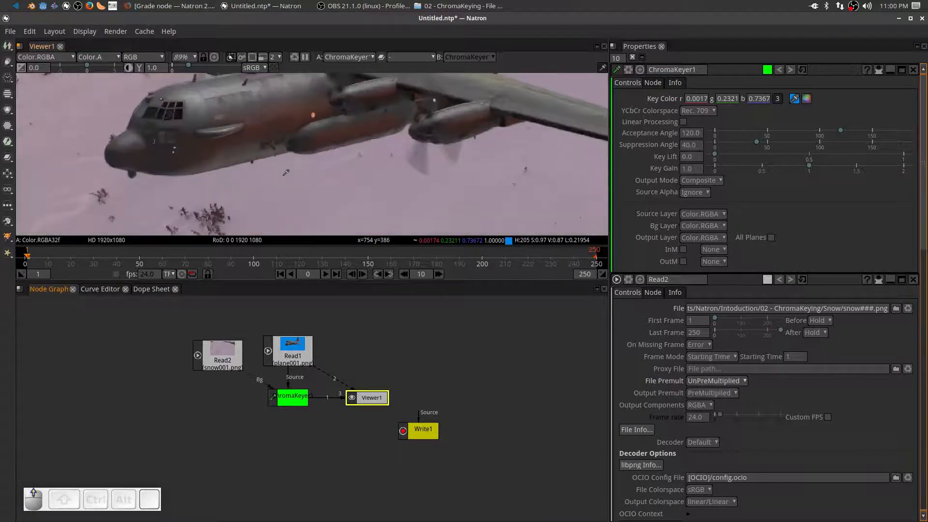
# Step: Inspect the keyed plane's fuselage, engine and wing edges up close, and check the whole plane against the snow
pyautogui.moveTo(260, 157); pyautogui.dragTo(402, 211)
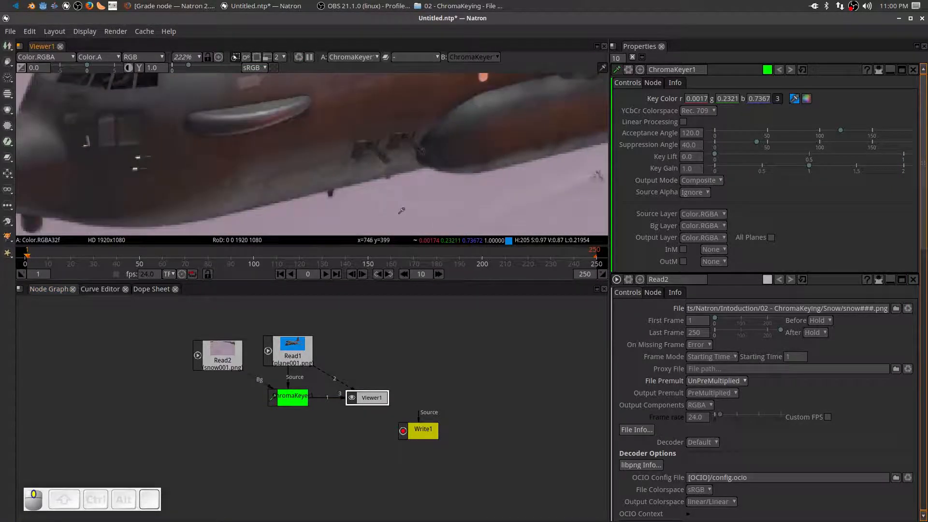
pyautogui.moveTo(158, 160); pyautogui.dragTo(308, 202)
pyautogui.scroll(-1, 320, 145)
pyautogui.moveTo(402, 81); pyautogui.dragTo(267, 194)
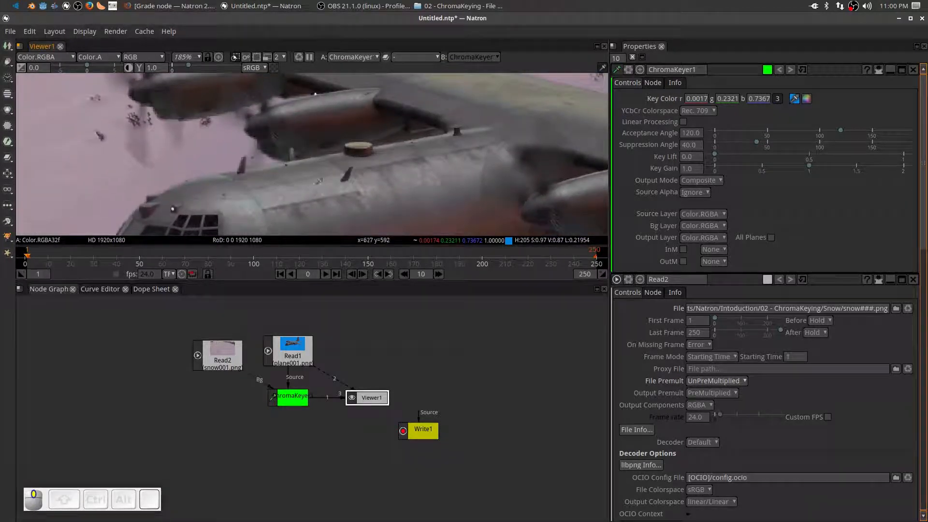
pyautogui.moveTo(382, 173); pyautogui.dragTo(272, 200)
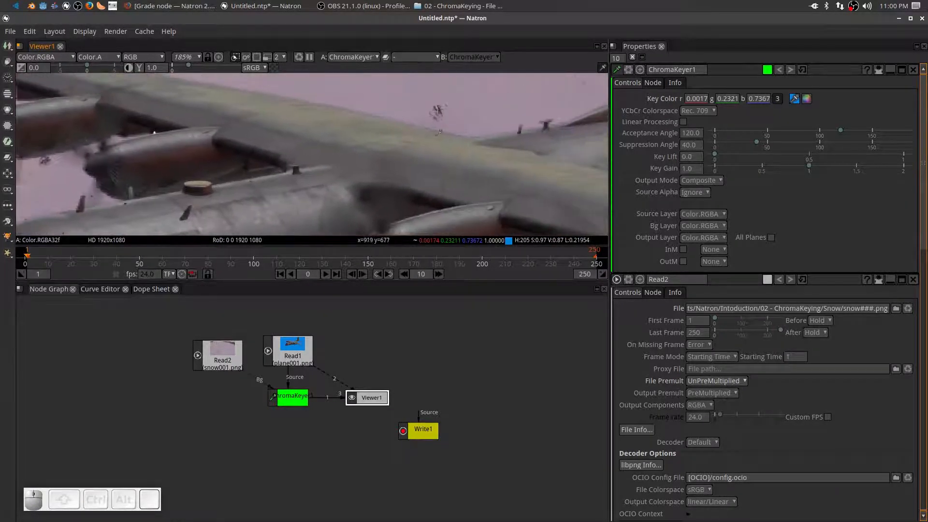
pyautogui.scroll(-10, 311, 154)
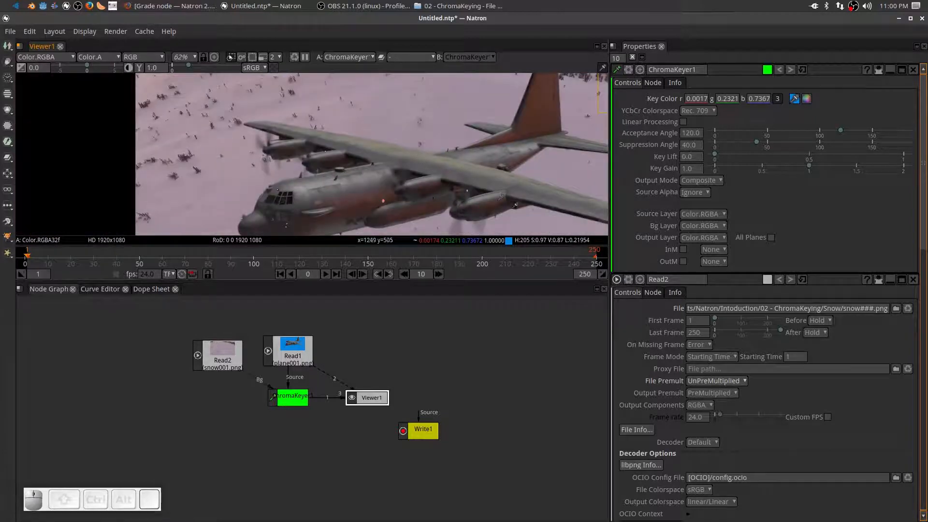
pyautogui.scroll(-2, 496, 194)
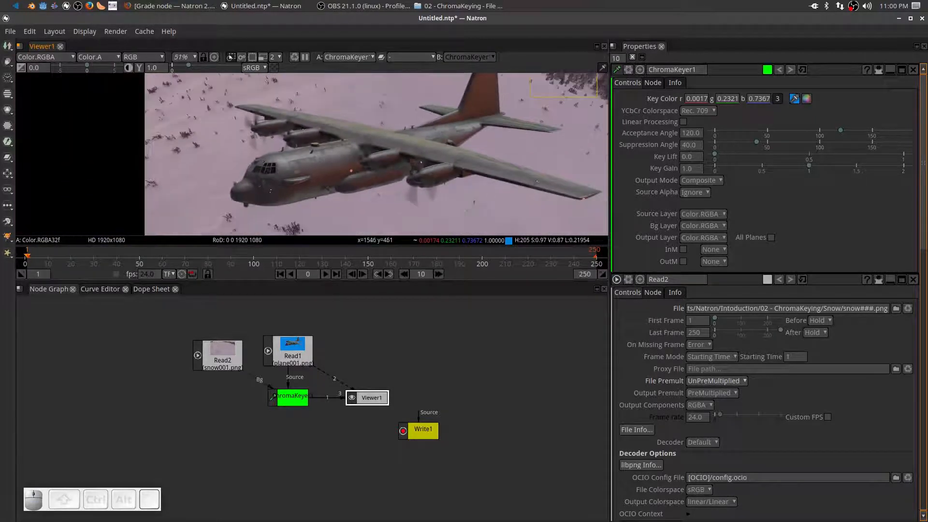
pyautogui.scroll(-4, 515, 195)
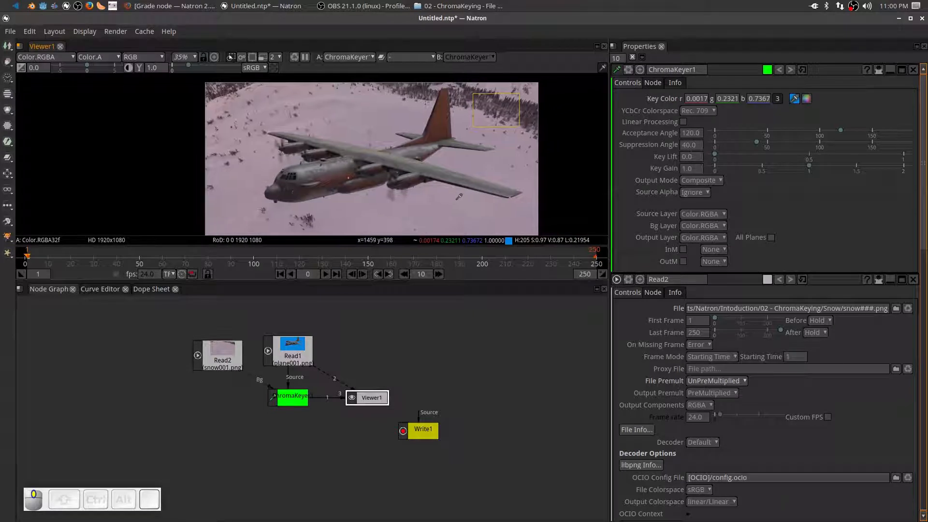
pyautogui.moveTo(452, 199); pyautogui.dragTo(450, 198)
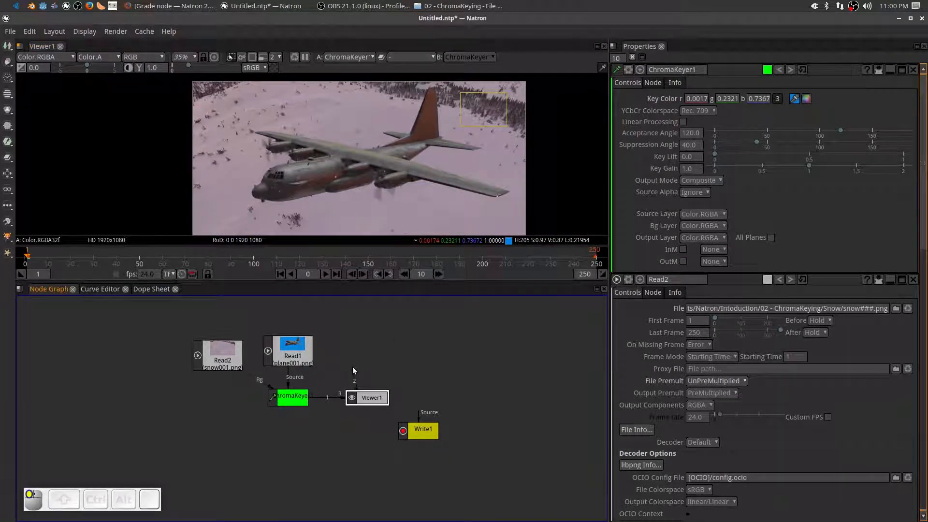
# Step: Rearrange the node graph with the ChromaKeyer below the plane's Read node and the snow Read node and viewer lower on either side
pyautogui.moveTo(290, 397); pyautogui.dragTo(290, 418)
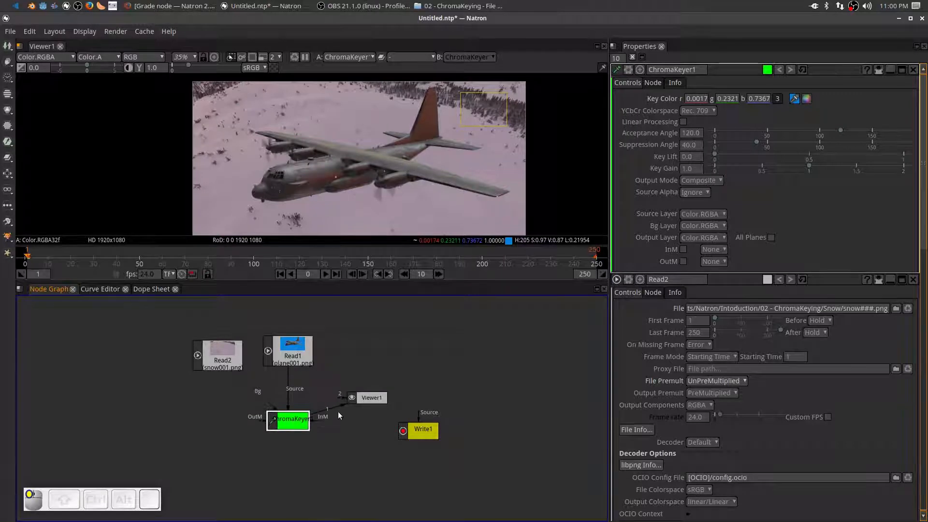
pyautogui.moveTo(360, 397); pyautogui.dragTo(355, 445)
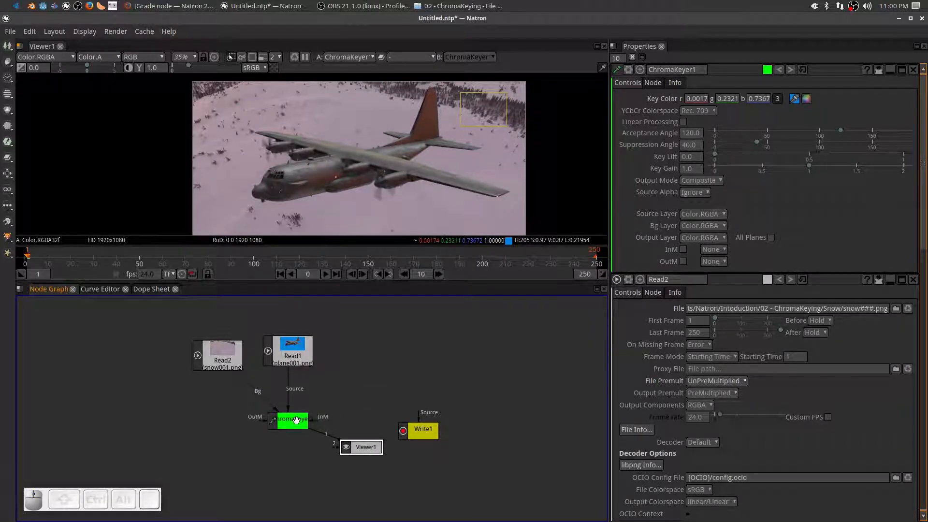
pyautogui.moveTo(292, 415); pyautogui.dragTo(291, 442)
pyautogui.moveTo(222, 363); pyautogui.dragTo(206, 443)
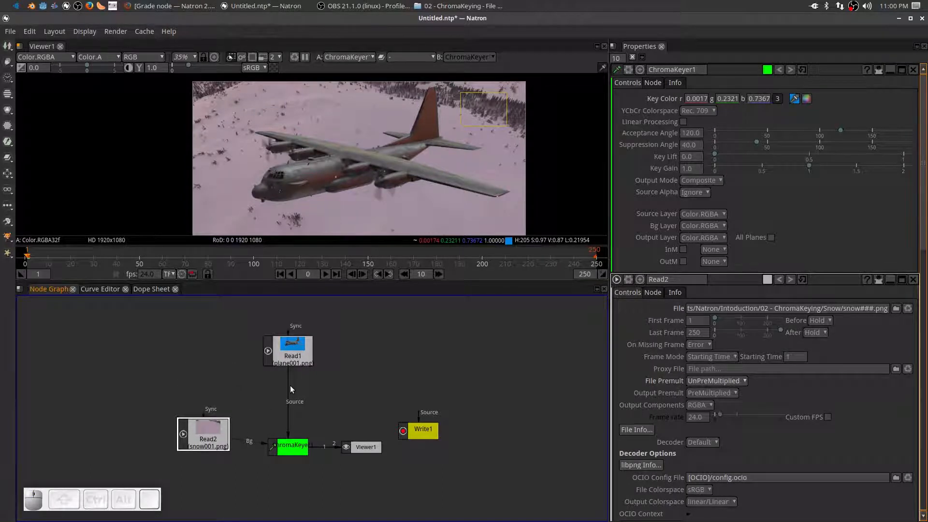
pyautogui.moveTo(291, 444); pyautogui.dragTo(293, 409)
pyautogui.moveTo(293, 383); pyautogui.dragTo(294, 377)
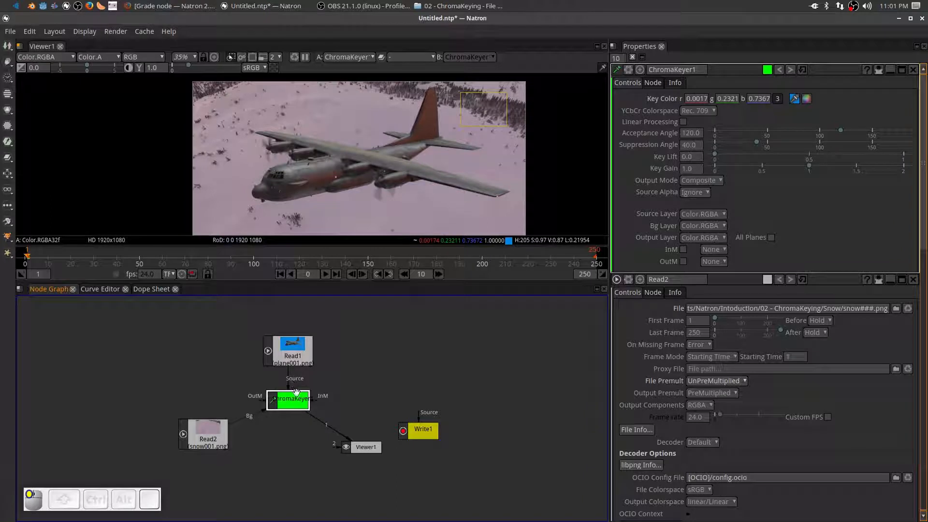
# Step: Add a LightWrap node between the ChromaKeyer and the viewer, and connect its B input to the snow Read node
pyautogui.click(296, 406)
pyautogui.press('Tab')
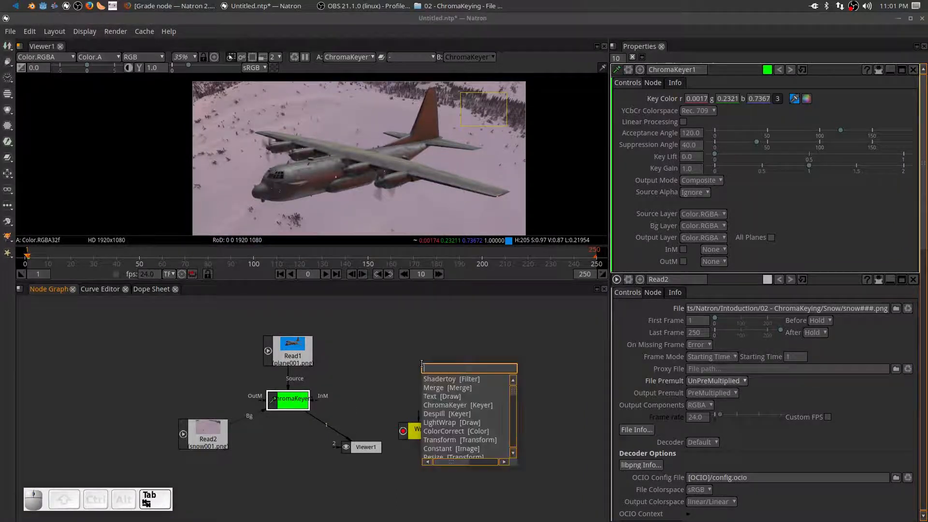
pyautogui.write('light')
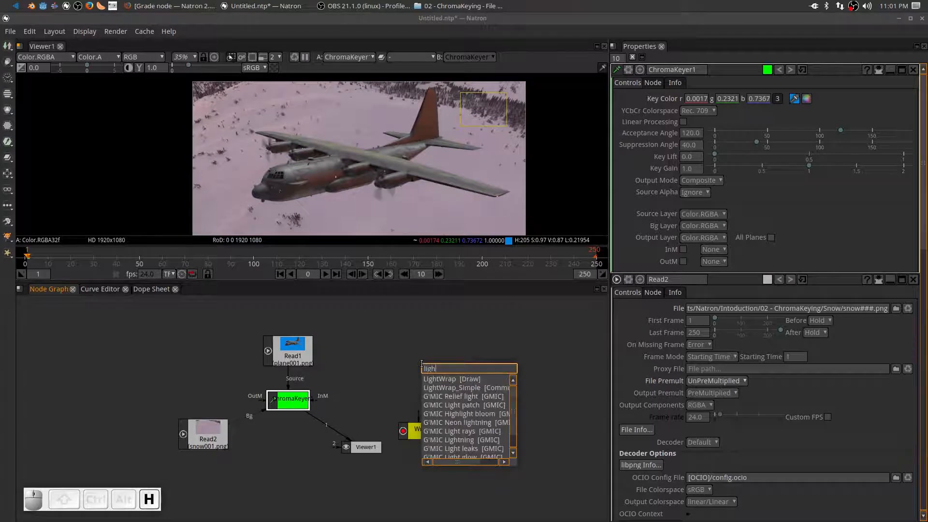
pyautogui.click(445, 378)
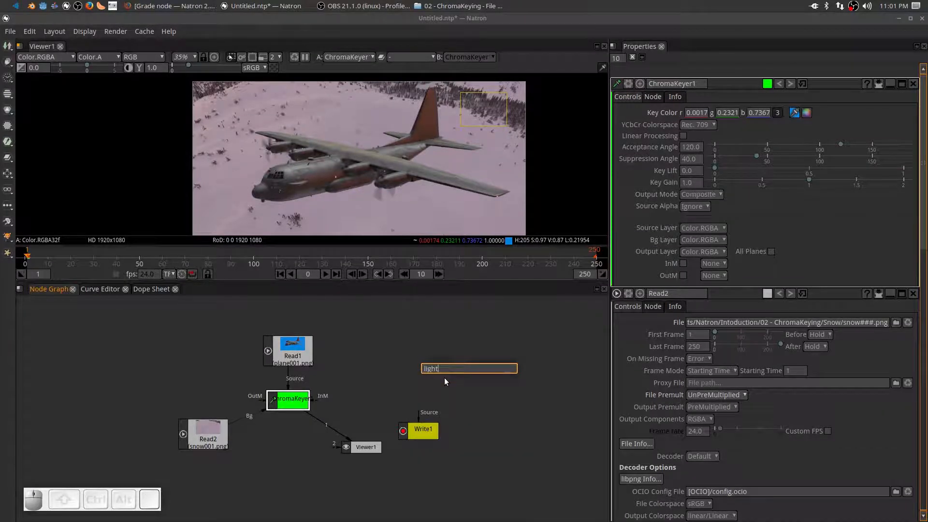
pyautogui.moveTo(355, 451); pyautogui.dragTo(360, 472)
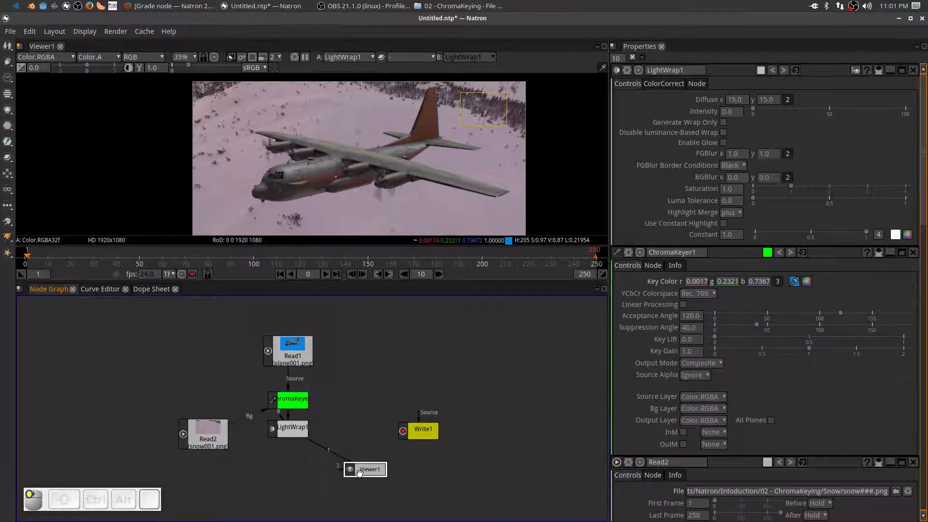
pyautogui.moveTo(287, 432); pyautogui.dragTo(199, 431)
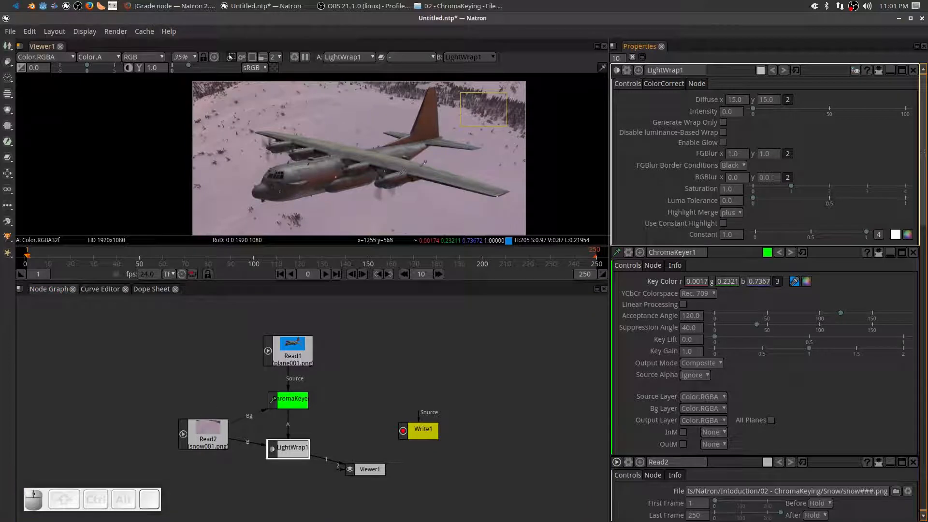
# Step: Try a LightWrap Intensity of 37.20 on the plane and return it to 0.0
pyautogui.moveTo(755, 109); pyautogui.dragTo(810, 109)
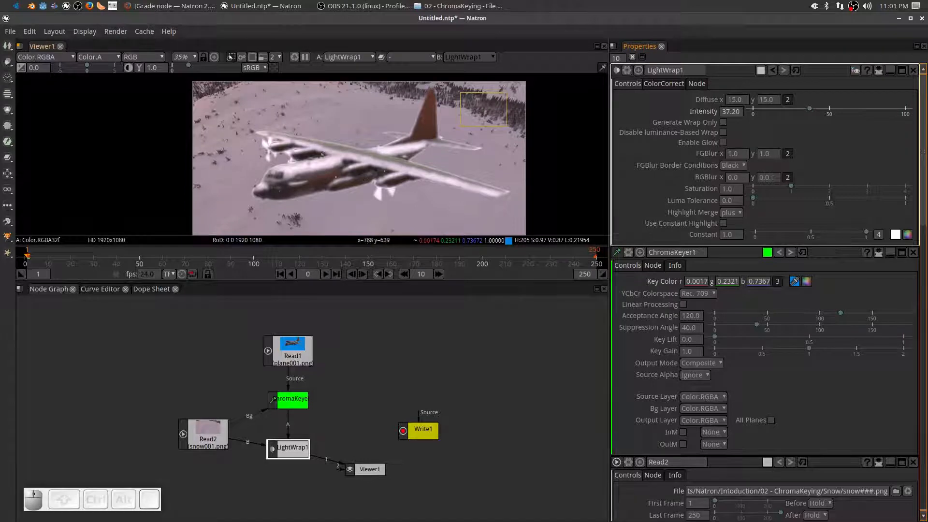
pyautogui.scroll(5, 326, 159)
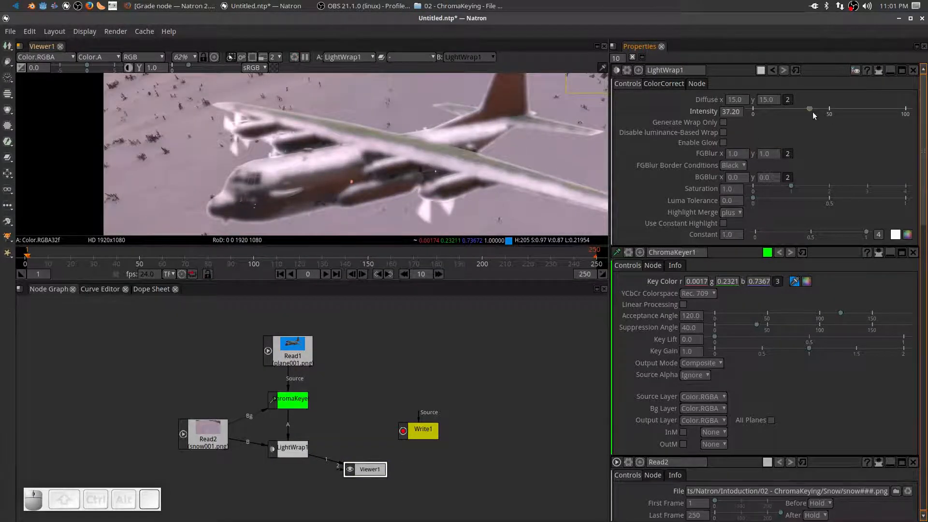
pyautogui.moveTo(810, 108); pyautogui.dragTo(753, 111)
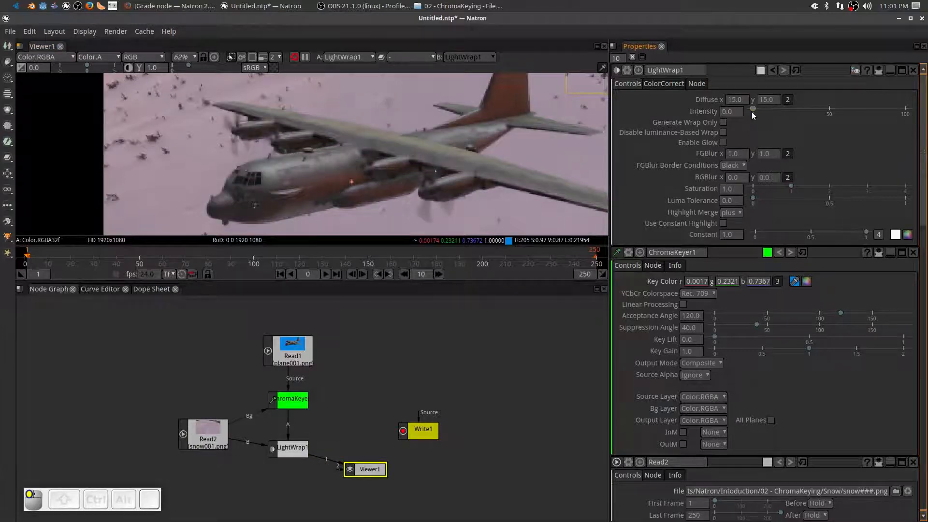
# Step: Show the alpha channel in the viewer and set the ChromaKeyer's Key Lift to 0.1160
pyautogui.doubleClick(288, 401)
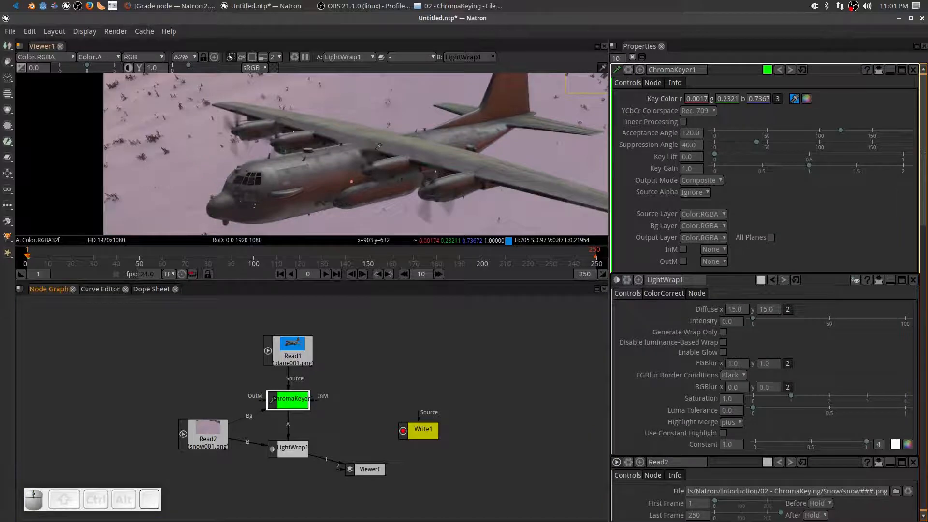
pyautogui.click(137, 58)
pyautogui.click(145, 140)
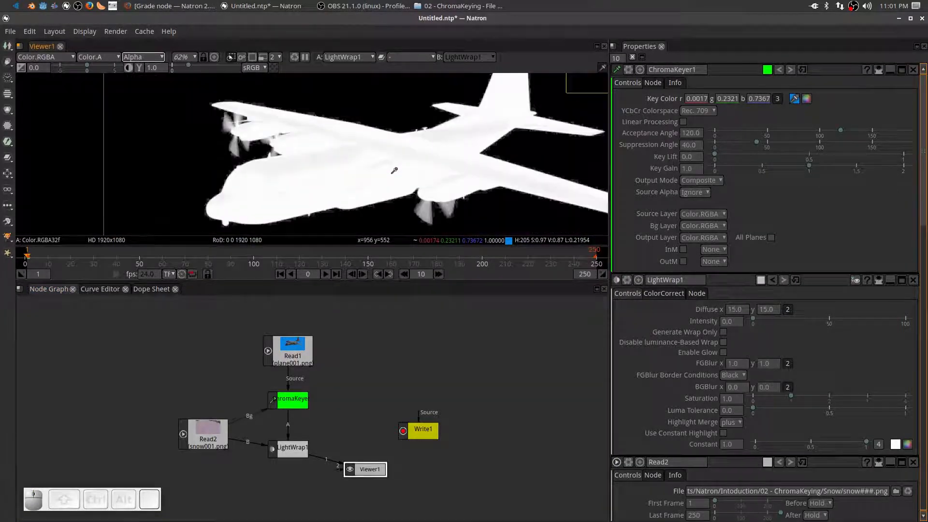
pyautogui.scroll(6, 367, 145)
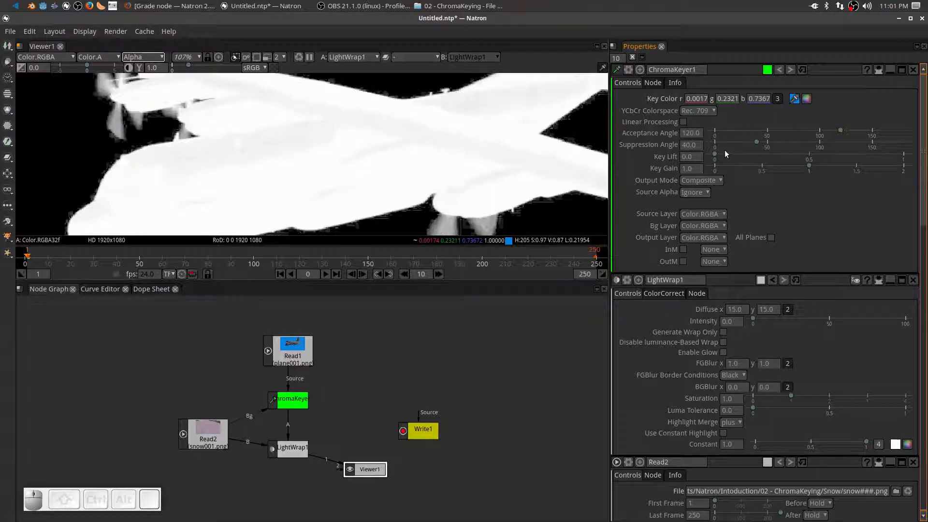
pyautogui.moveTo(714, 155); pyautogui.dragTo(737, 157)
# Step: Set the ChromaKeyer's Key Gain to 0.8770, checking the alpha matte around the propeller and the fuselage's lower edge
pyautogui.scroll(6, 400, 166)
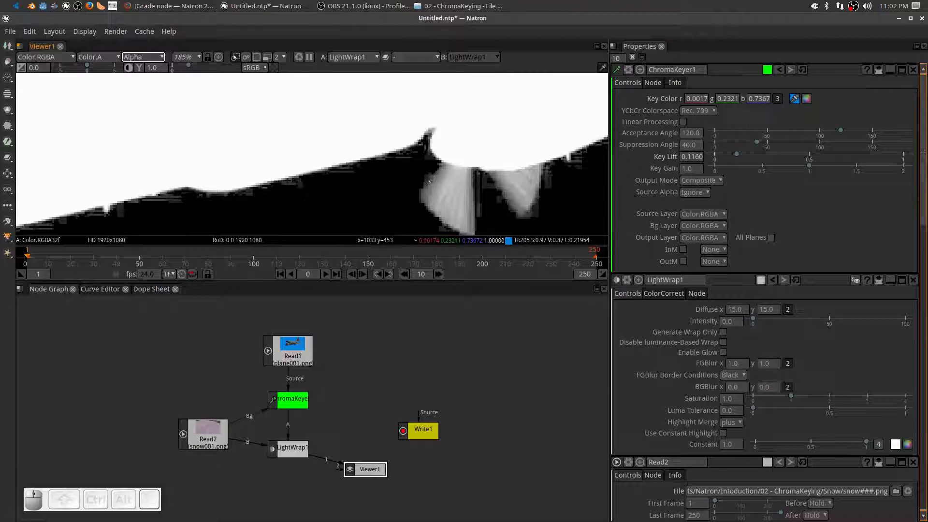
pyautogui.moveTo(329, 192); pyautogui.dragTo(299, 161)
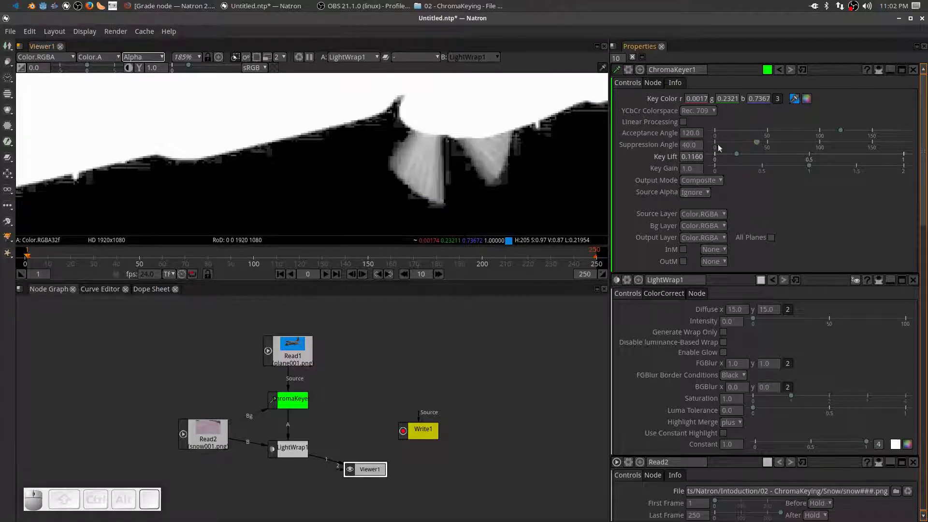
pyautogui.moveTo(810, 165); pyautogui.dragTo(796, 170)
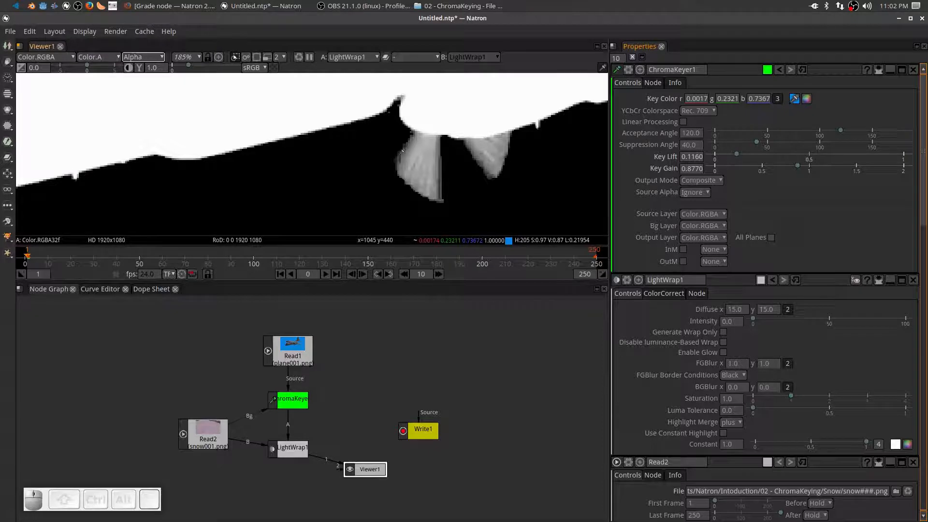
pyautogui.scroll(-5, 339, 103)
pyautogui.moveTo(436, 191); pyautogui.dragTo(444, 197)
pyautogui.moveTo(363, 195); pyautogui.dragTo(289, 109)
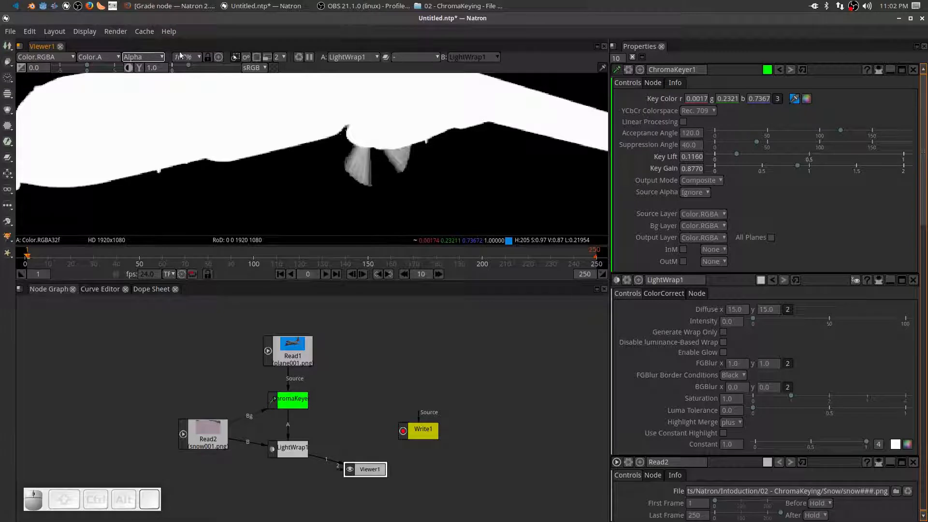
# Step: Return the viewer to RGB and examine the refined key around the plane's nose, cockpit and wings
pyautogui.click(155, 58)
pyautogui.click(152, 80)
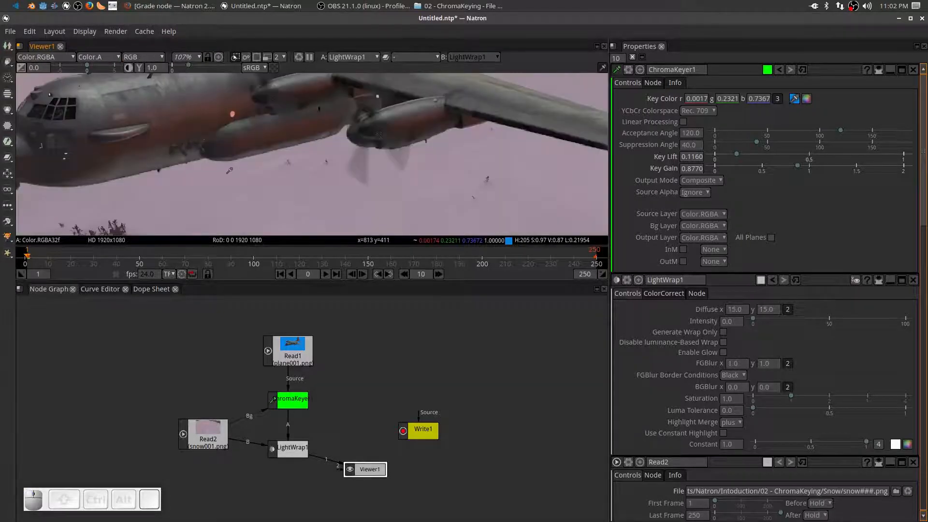
pyautogui.scroll(5, 319, 151)
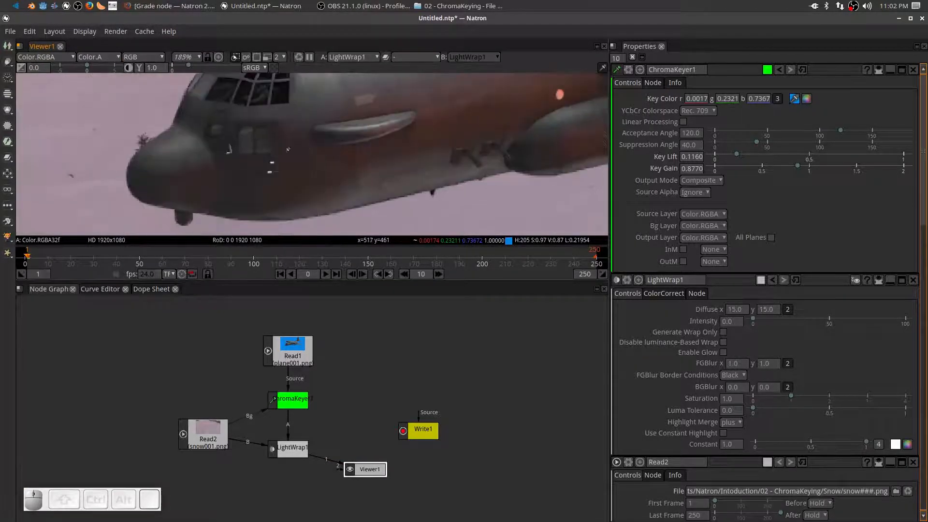
pyautogui.scroll(-5, 339, 194)
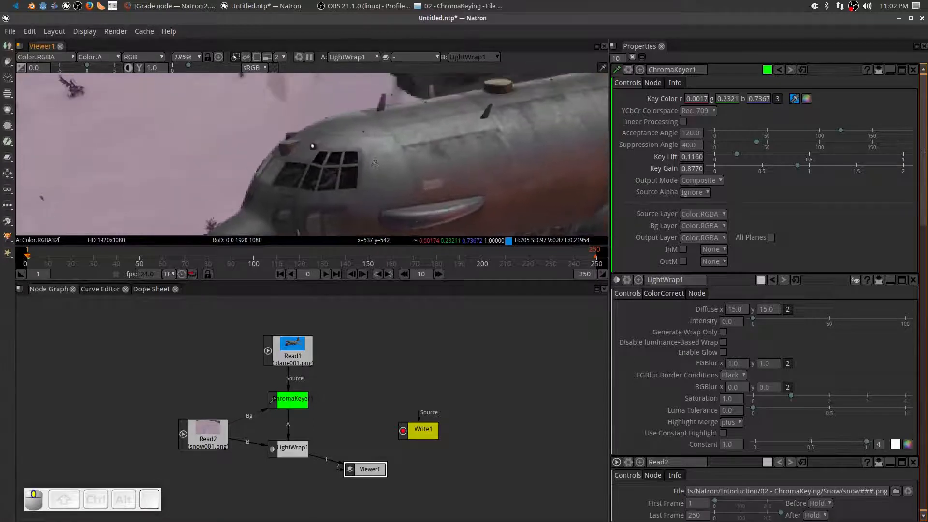
pyautogui.scroll(-6, 368, 212)
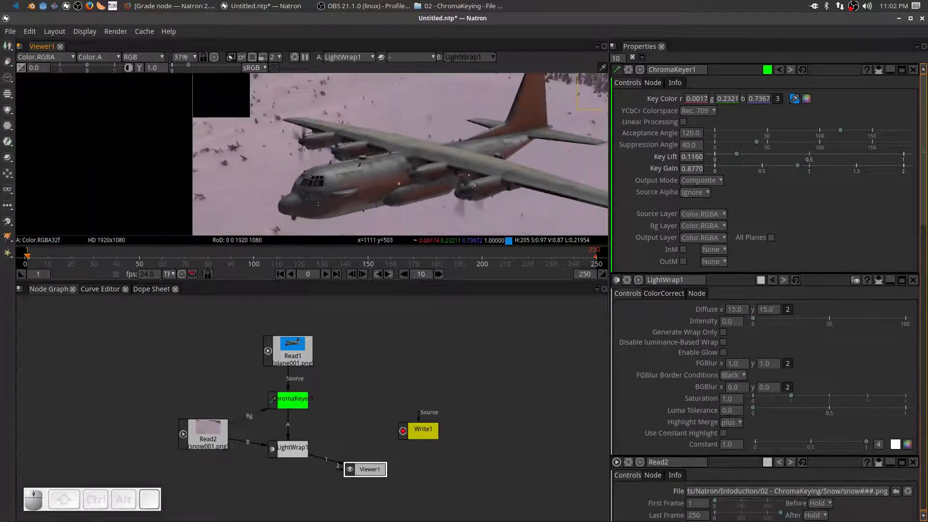
pyautogui.moveTo(429, 183); pyautogui.dragTo(374, 180)
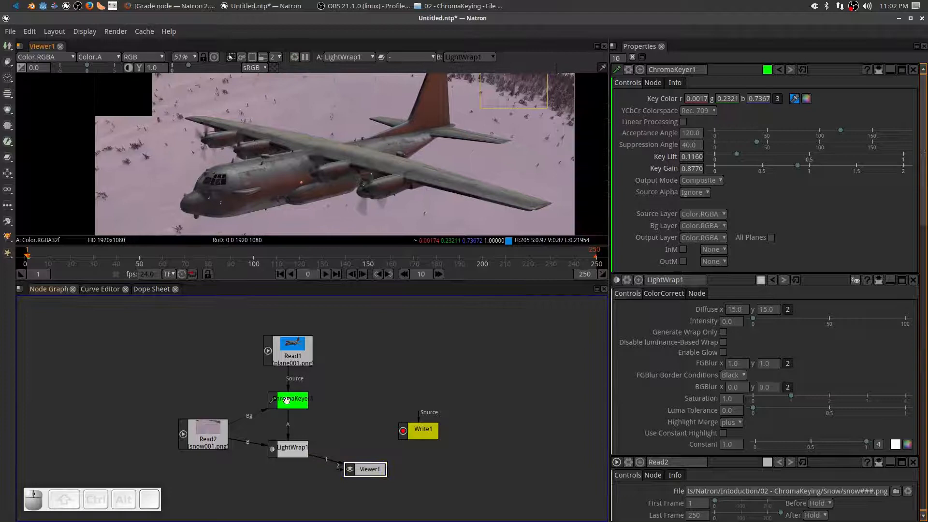
# Step: Open the LightWrap node's settings and set its Intensity to 33.40
pyautogui.click(291, 450)
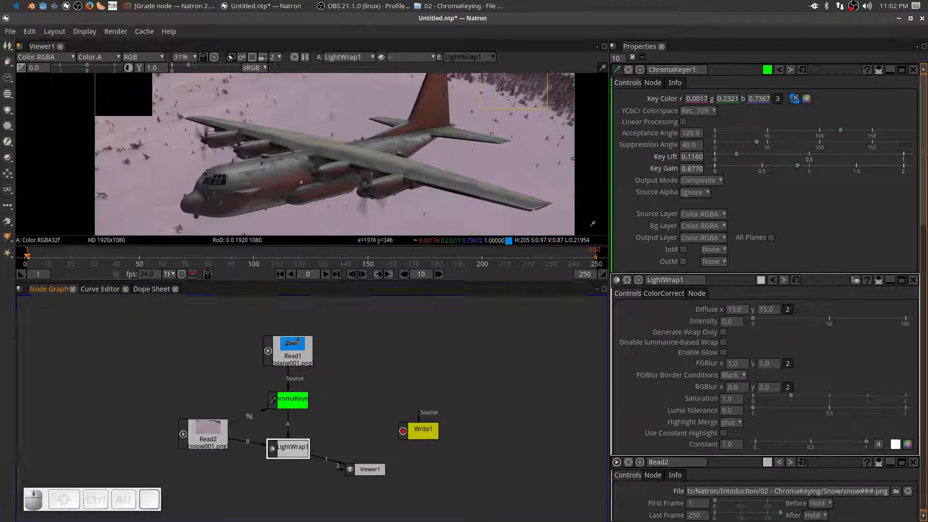
pyautogui.doubleClick(294, 451)
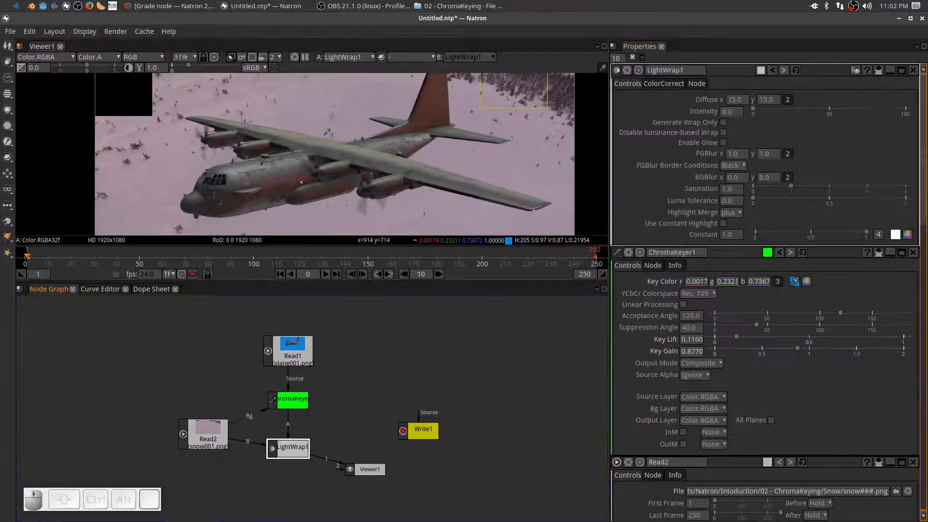
pyautogui.scroll(-3, 323, 136)
pyautogui.moveTo(748, 111); pyautogui.dragTo(803, 118)
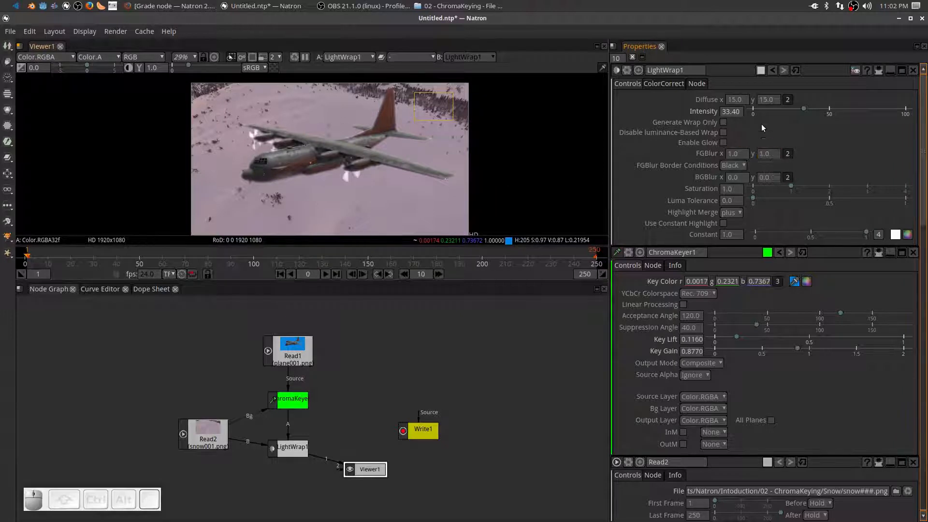
# Step: Set the LightWrap's FGBlur to 2.0 in both x and y, and check the wrap on the plane up close
pyautogui.click(744, 156)
pyautogui.doubleClick(736, 153)
pyautogui.write('2')
pyautogui.press('Return')
pyautogui.click(769, 154)
pyautogui.write('2.0')
pyautogui.press('Return')
pyautogui.scroll(8, 363, 159)
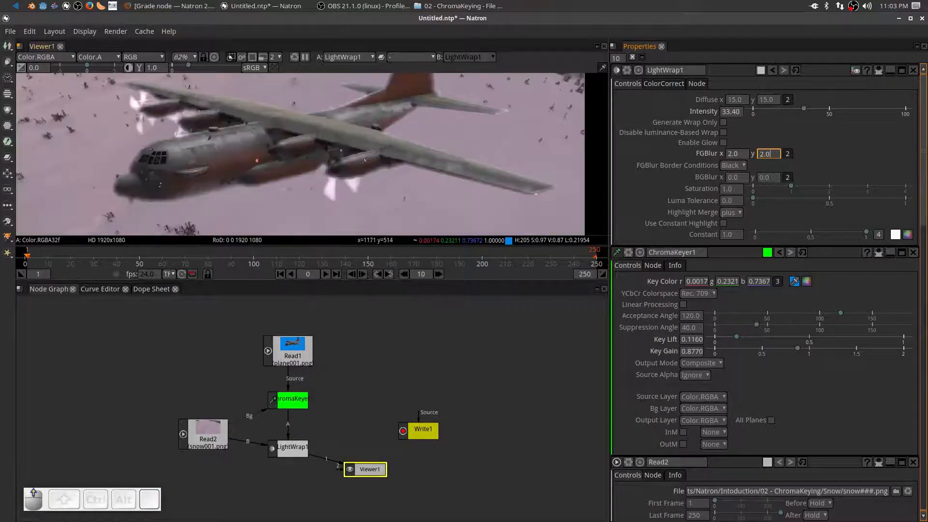
# Step: Lower the LightWrap's Intensity to 11.20 and briefly preview only the generated wrap around the plane
pyautogui.scroll(2, 445, 193)
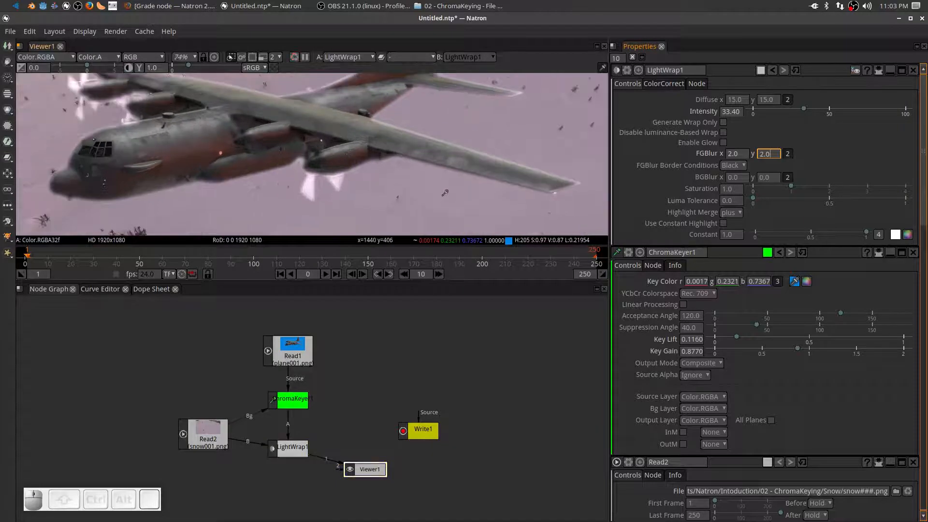
pyautogui.scroll(-1, 444, 193)
pyautogui.moveTo(464, 145); pyautogui.dragTo(450, 167)
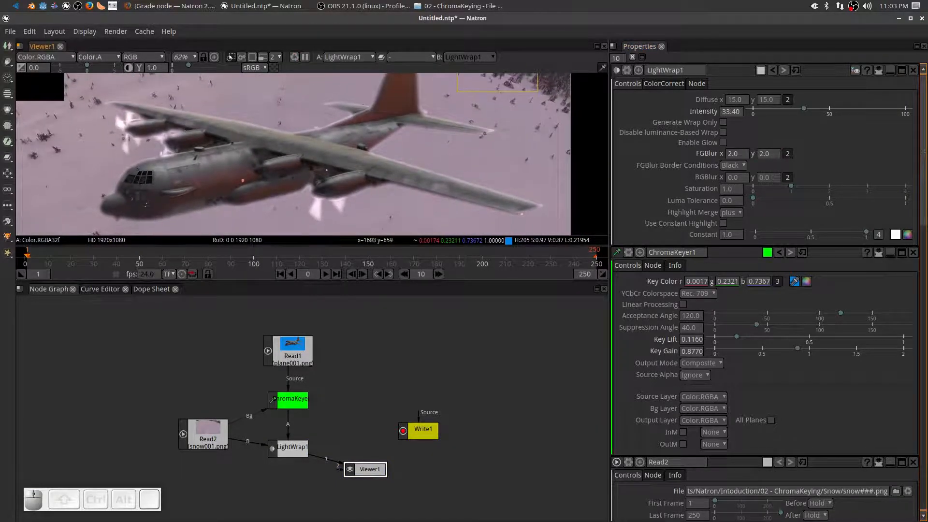
pyautogui.moveTo(808, 110); pyautogui.dragTo(770, 111)
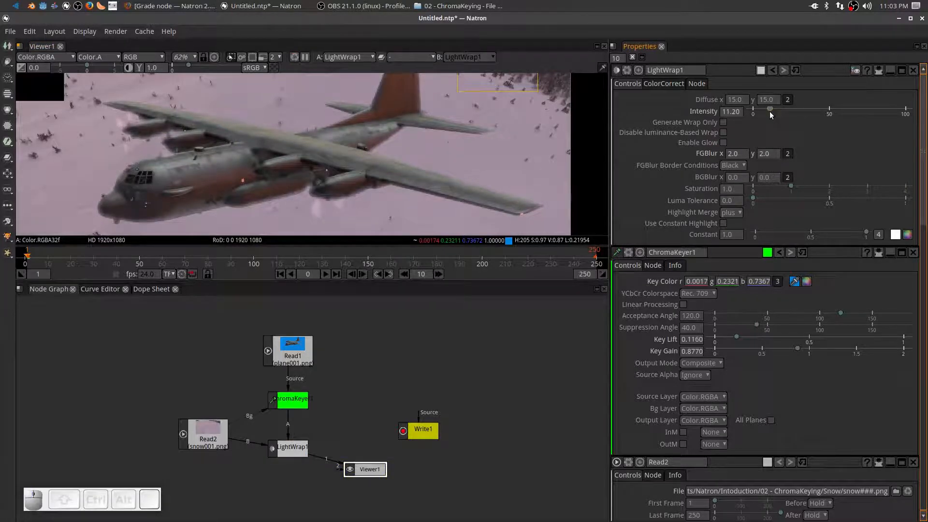
pyautogui.click(724, 123)
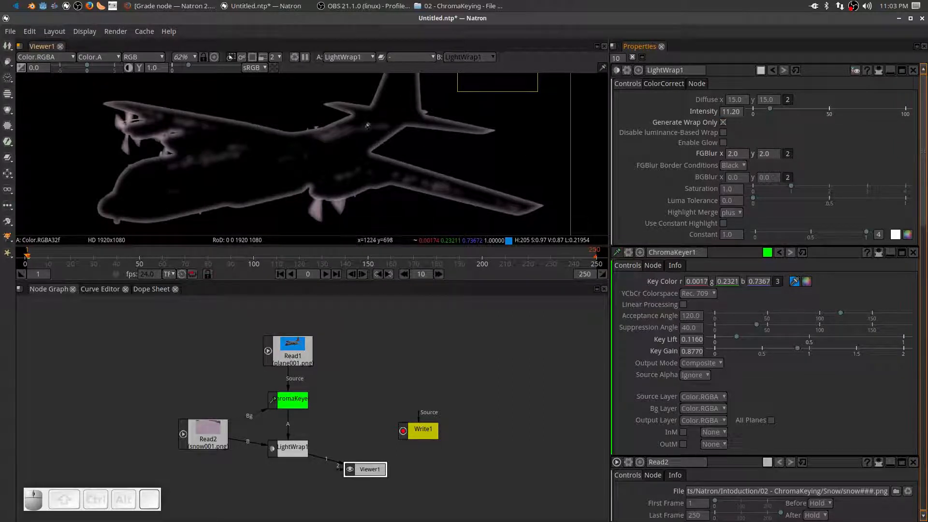
pyautogui.click(724, 121)
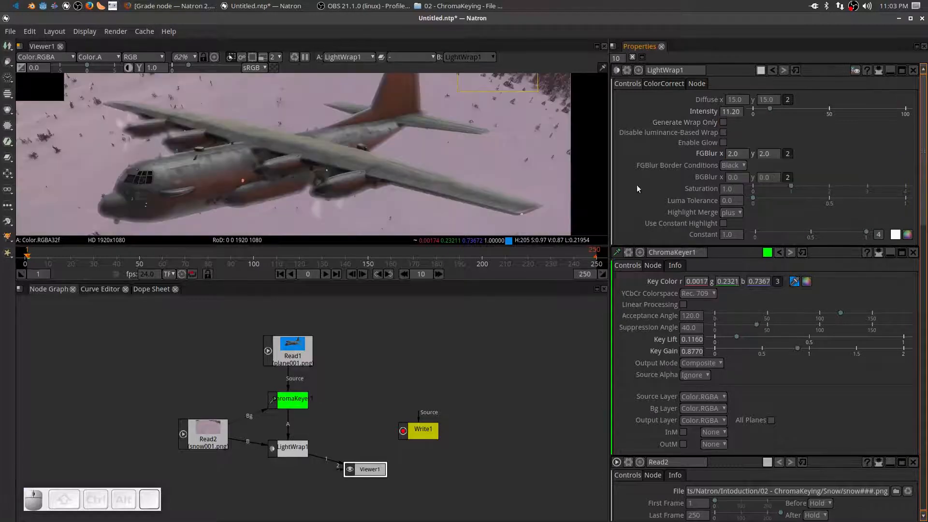
# Step: Raise the ChromaKeyer's Key Lift to 0.1270 while viewing the alpha matte, and return the viewer to RGB
pyautogui.doubleClick(296, 398)
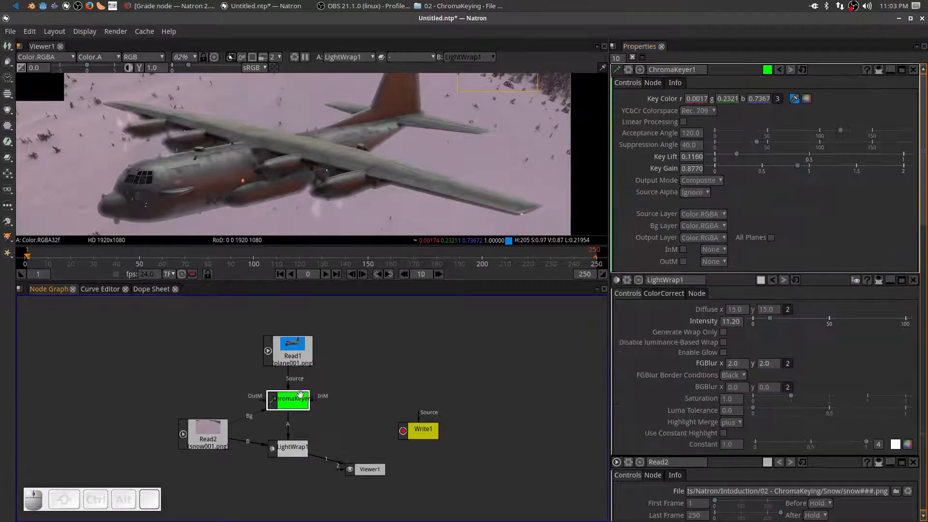
pyautogui.click(142, 60)
pyautogui.click(145, 127)
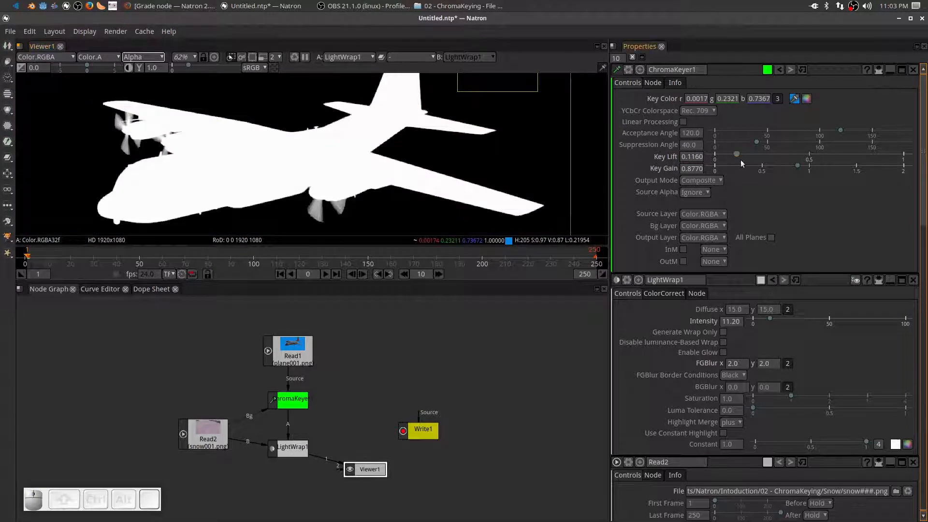
pyautogui.click(738, 155)
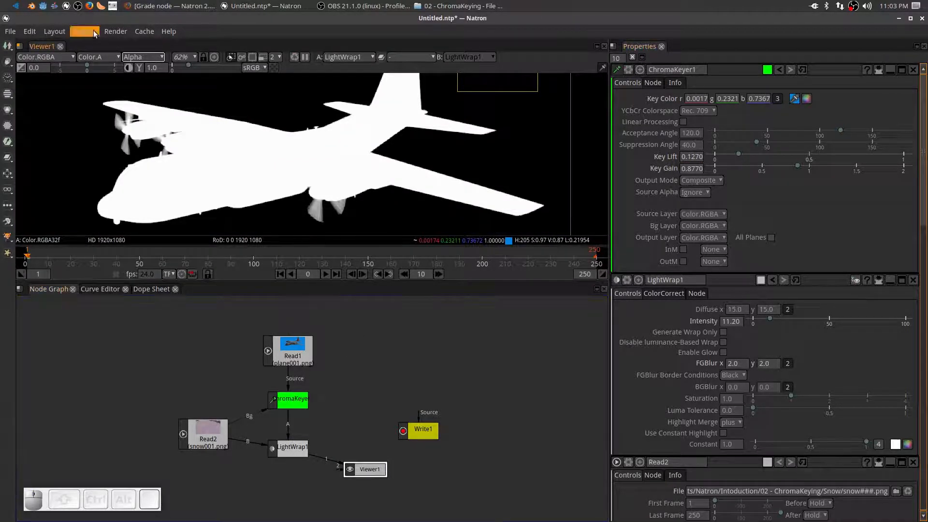
pyautogui.click(142, 58)
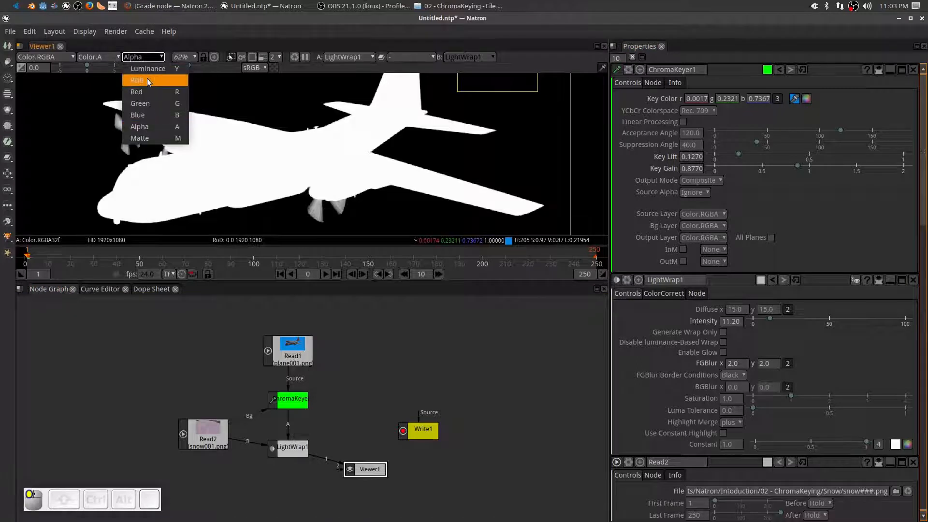
pyautogui.click(151, 81)
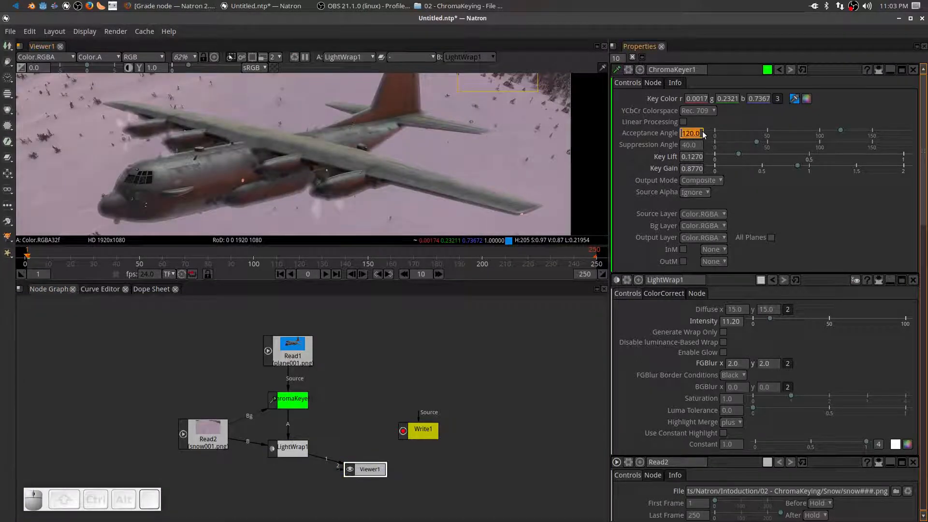
# Step: Preview the LightWrap's generated wrap on its own to check for spill inside the fuselage, and switch back to the full composite
pyautogui.click(291, 450)
pyautogui.click(723, 123)
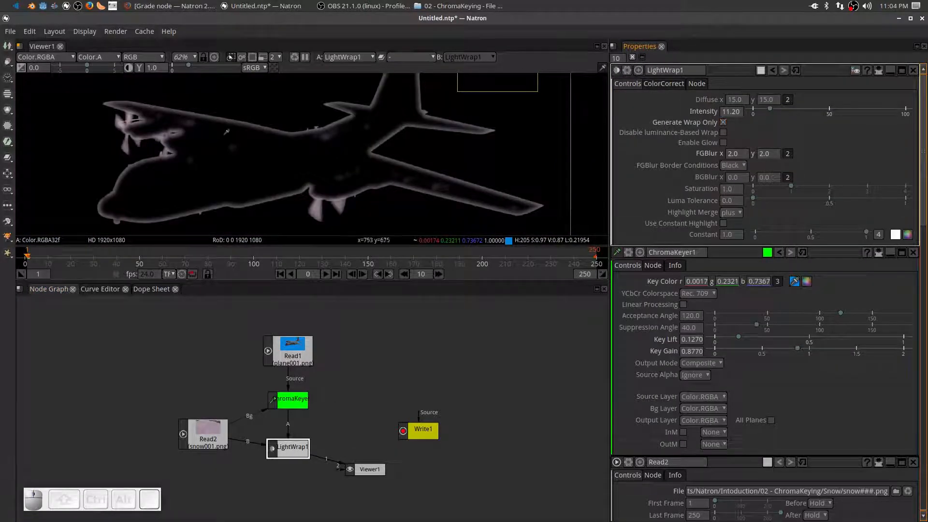
pyautogui.click(724, 122)
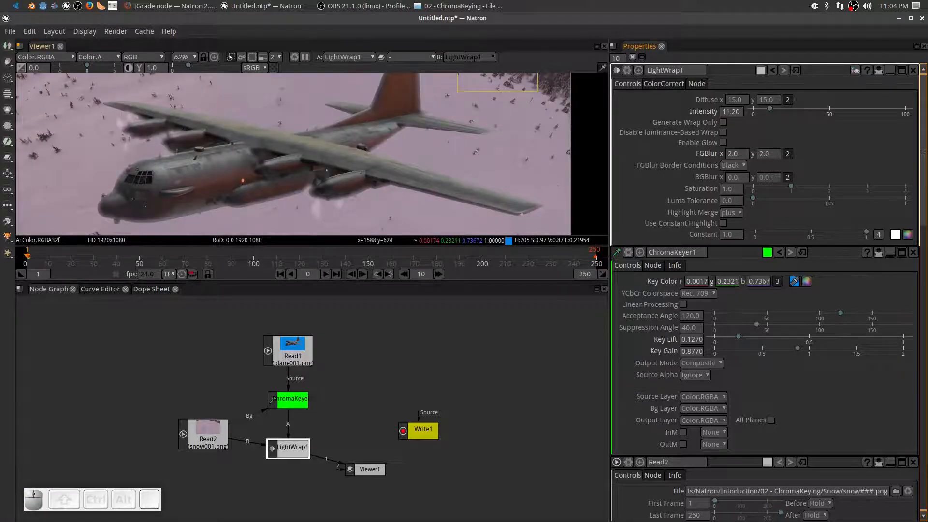
# Step: Reduce the LightWrap's Intensity to 4.80, checking the wrap alone and the whole composited frame
pyautogui.click(764, 108)
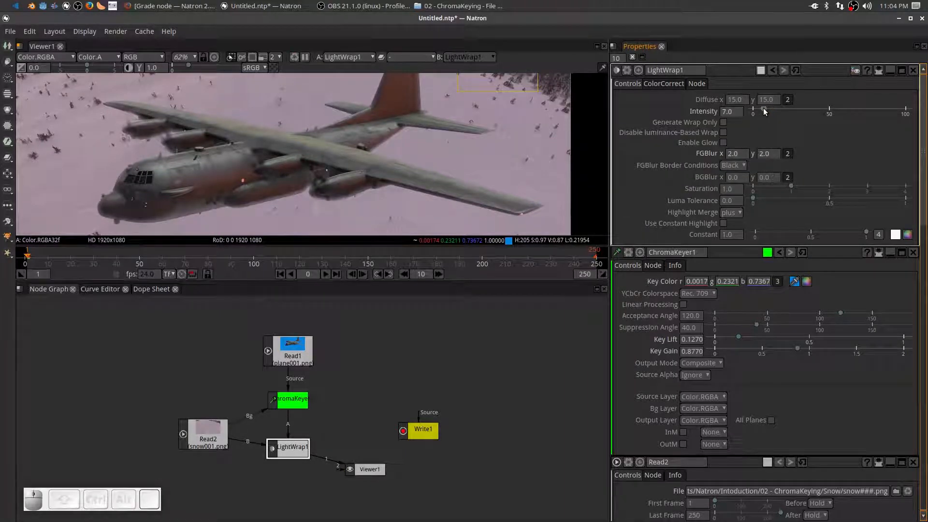
pyautogui.click(762, 110)
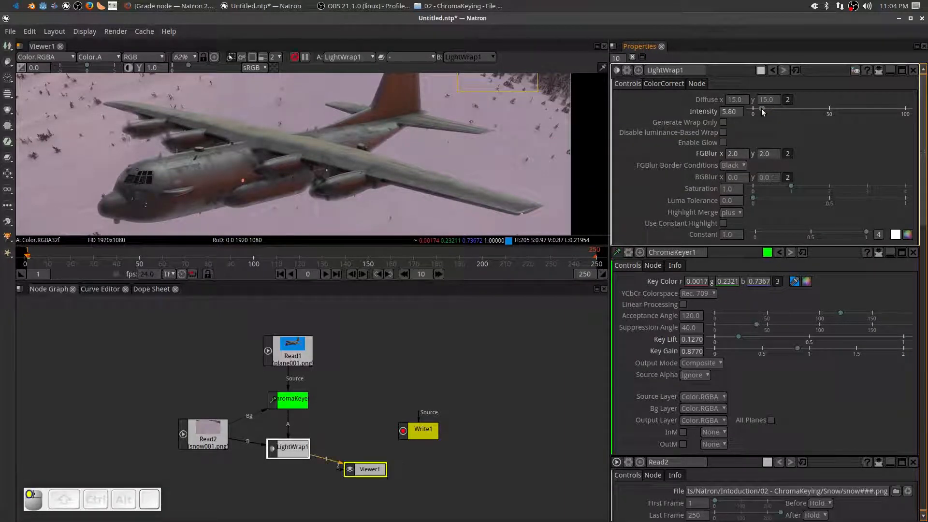
pyautogui.click(761, 110)
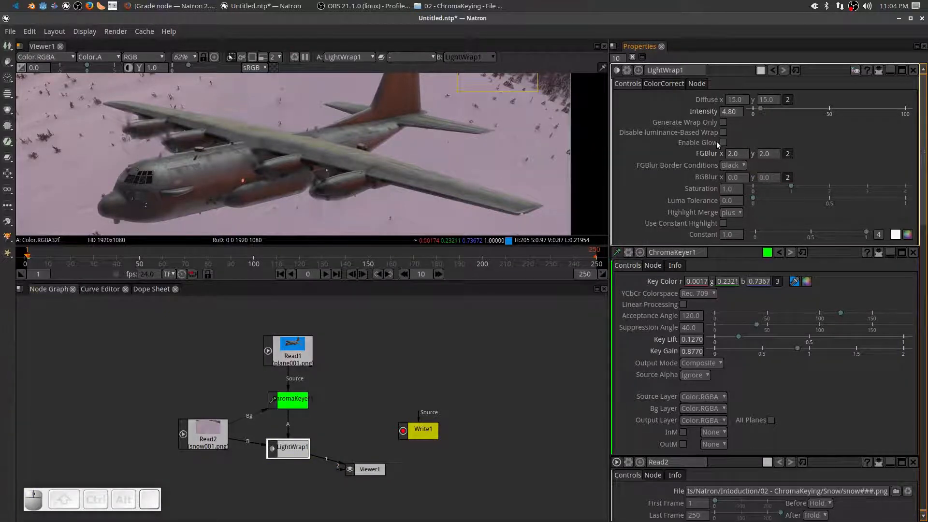
pyautogui.click(724, 122)
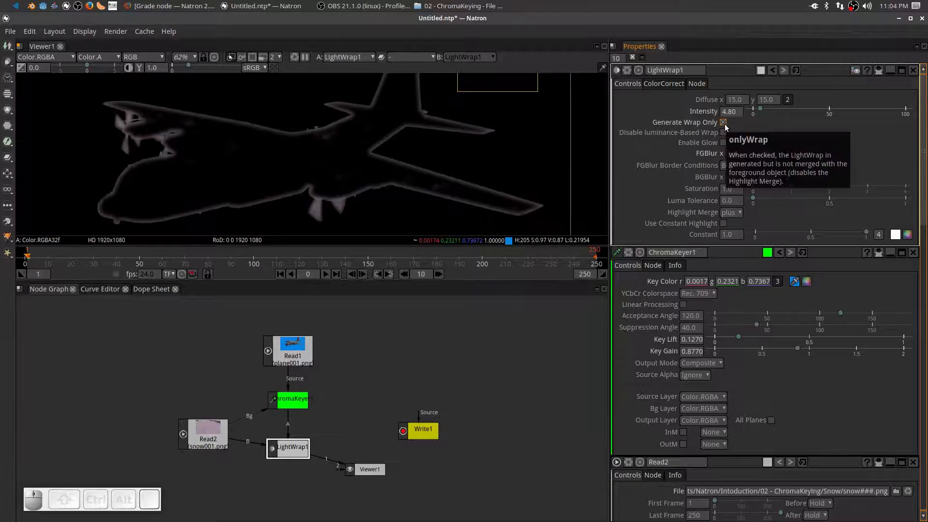
pyautogui.click(724, 122)
pyautogui.scroll(-4, 333, 170)
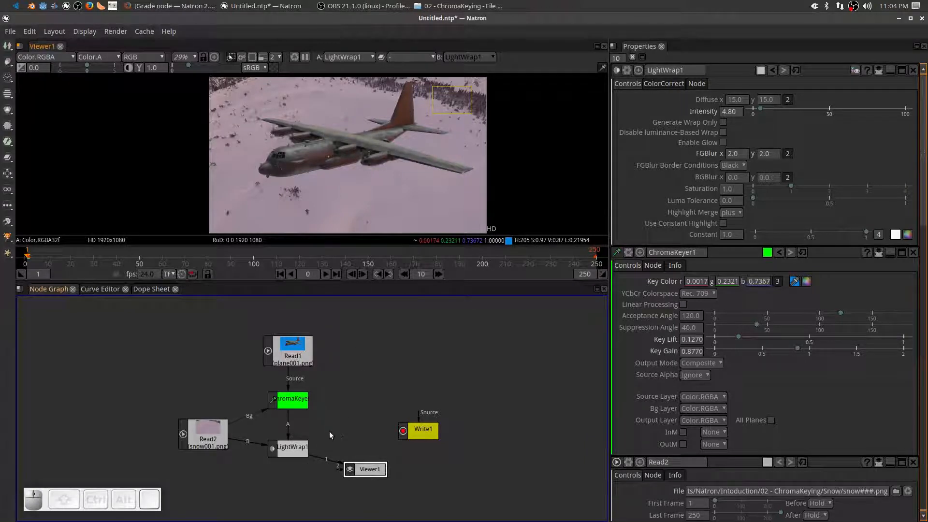
# Step: Disconnect the ChromaKeyer's Bg input from Read2 and line up Read1 beside the ChromaKeyer and Read2 beside LightWrap1
pyautogui.moveTo(288, 351); pyautogui.dragTo(214, 336)
pyautogui.moveTo(289, 400); pyautogui.dragTo(289, 348)
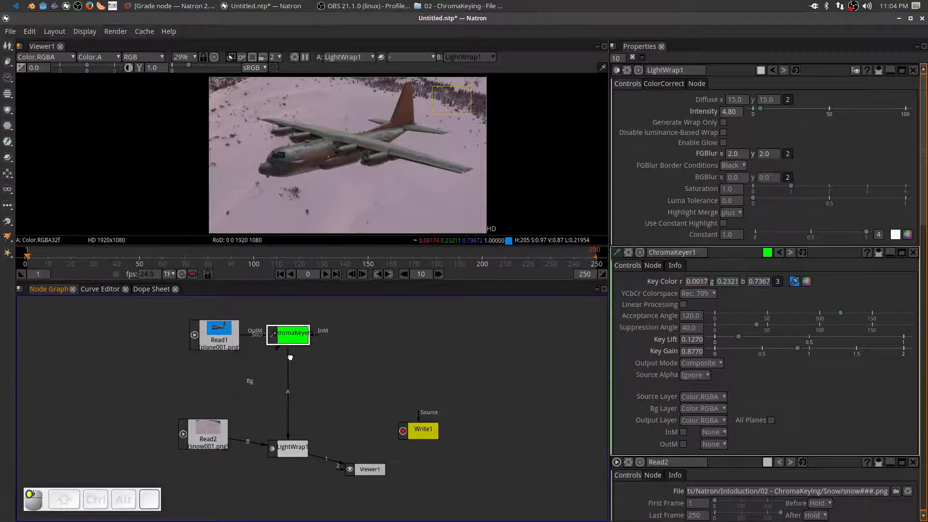
pyautogui.moveTo(296, 448); pyautogui.dragTo(294, 396)
pyautogui.moveTo(271, 355); pyautogui.dragTo(219, 390)
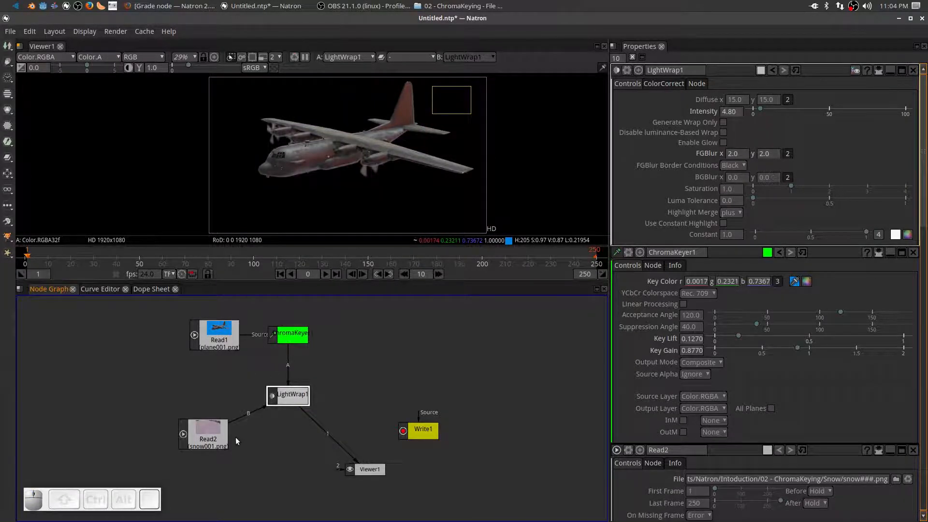
pyautogui.moveTo(216, 436); pyautogui.dragTo(222, 396)
# Step: Add a Merge node after LightWrap1 and connect its B input to the Read2 snow footage
pyautogui.click(295, 396)
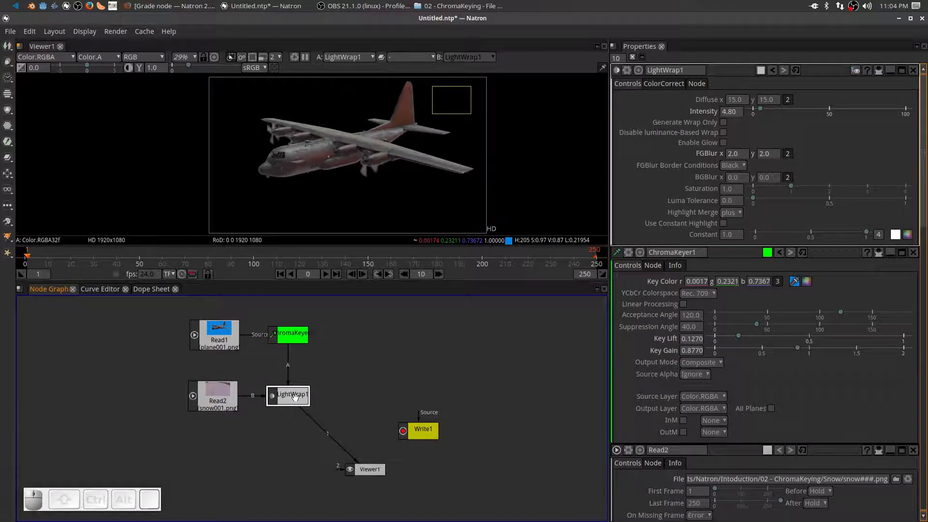
pyautogui.press('m')
pyautogui.moveTo(300, 412); pyautogui.dragTo(275, 435)
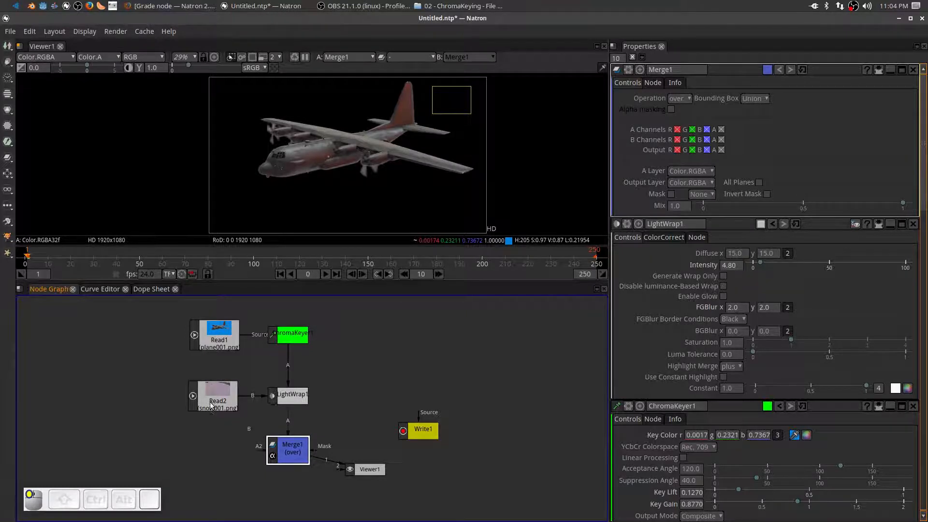
pyautogui.moveTo(211, 405); pyautogui.dragTo(213, 403)
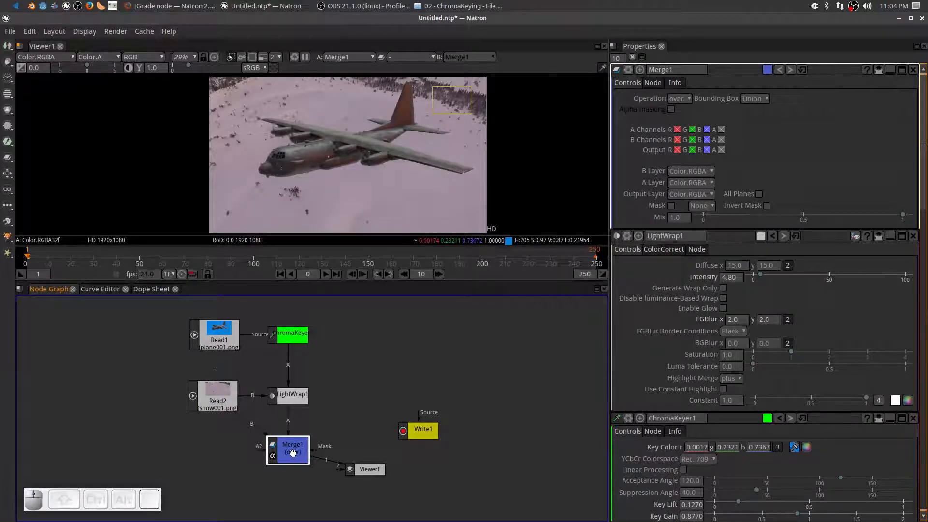
# Step: Inspect the merged composite, align the Viewer1 node beside Merge1 and move the Write1 node higher and farther away
pyautogui.scroll(5, 290, 163)
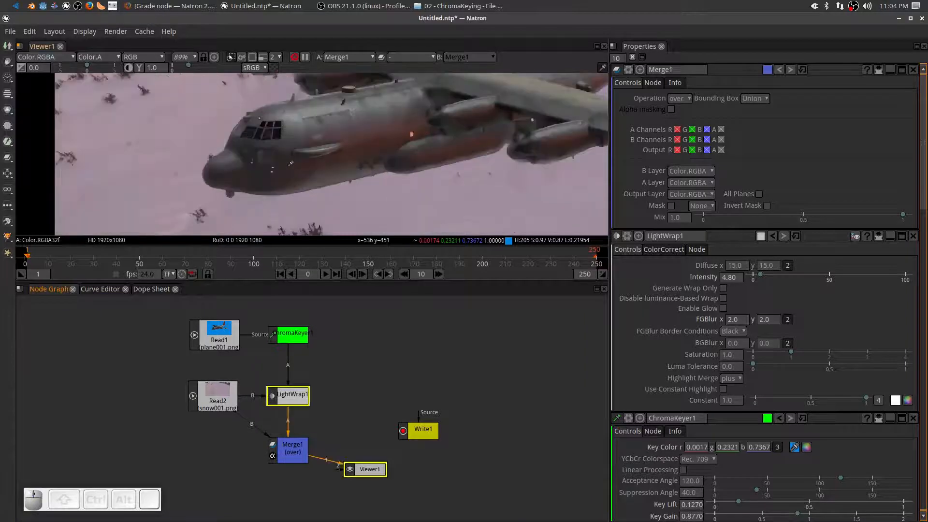
pyautogui.scroll(-5, 290, 163)
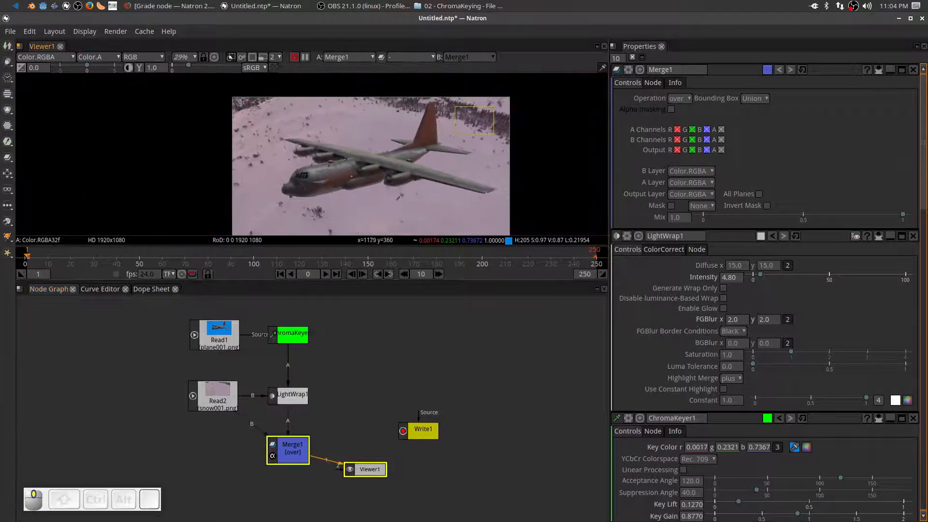
pyautogui.scroll(-2, 399, 197)
pyautogui.scroll(2, 373, 168)
pyautogui.moveTo(371, 170); pyautogui.dragTo(371, 188)
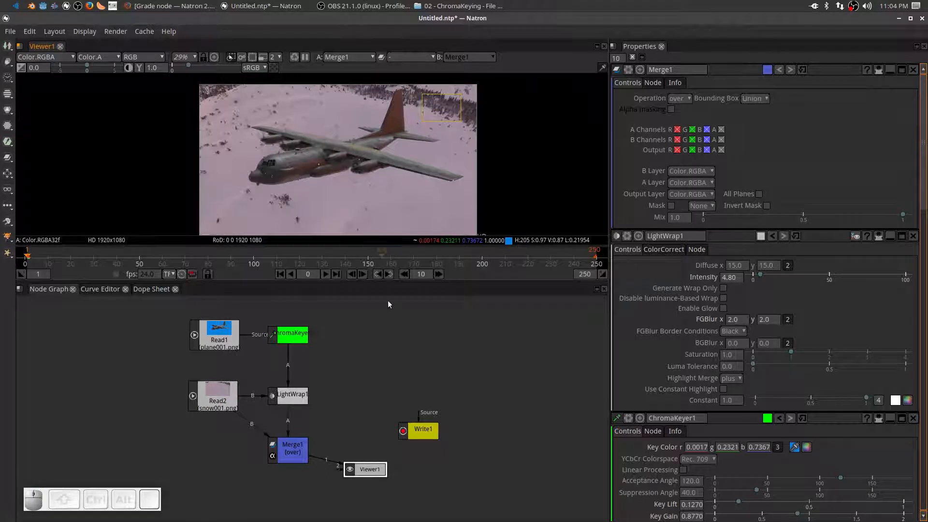
pyautogui.moveTo(360, 469); pyautogui.dragTo(358, 450)
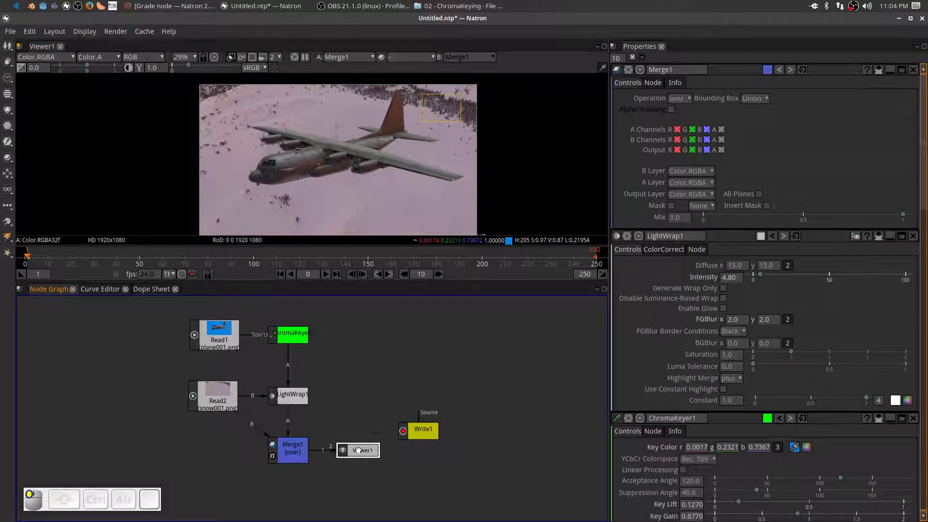
pyautogui.moveTo(419, 430); pyautogui.dragTo(456, 376)
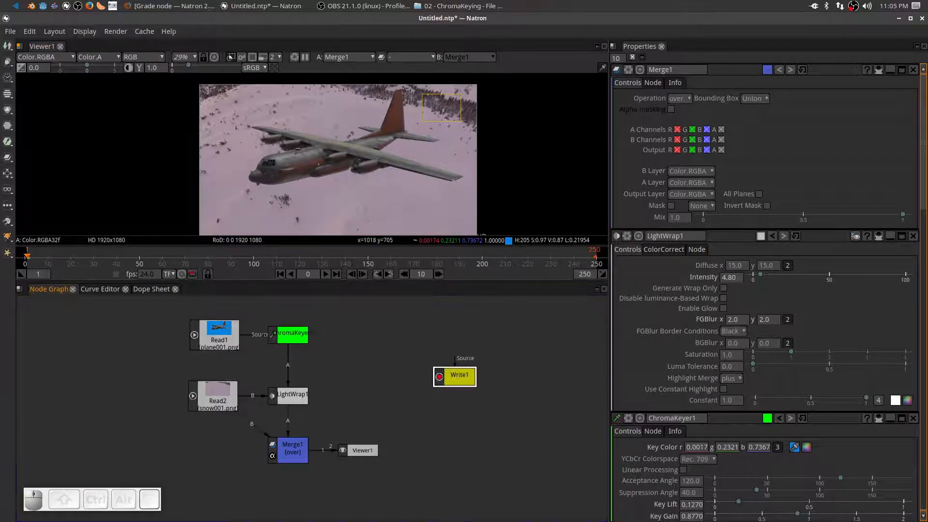
# Step: Examine the composite at several frames, including 124, 165, 198 and 212, checking the key around the propellers up close
pyautogui.click(309, 253)
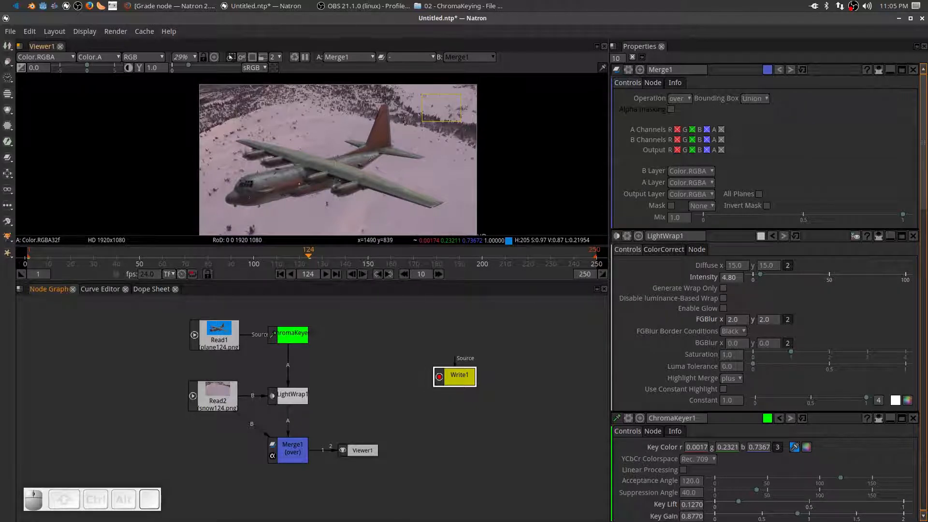
pyautogui.moveTo(352, 255); pyautogui.dragTo(440, 254)
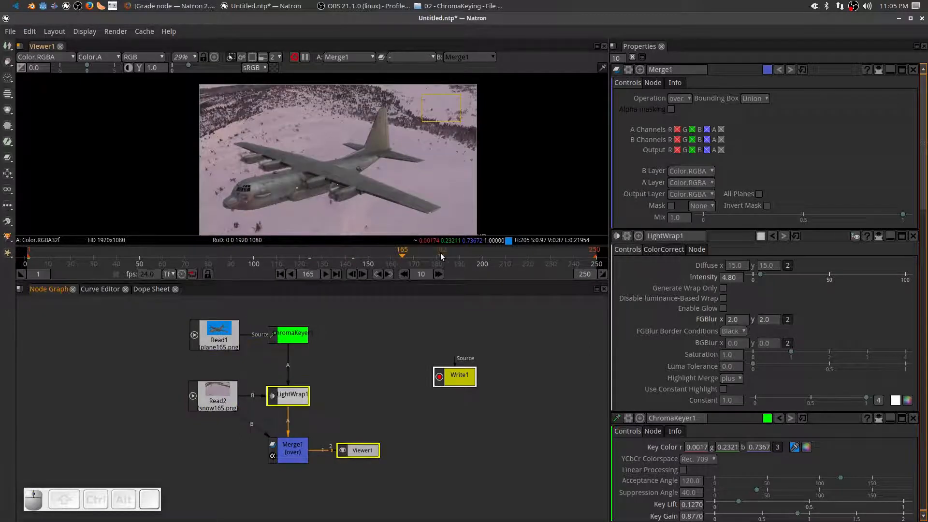
pyautogui.click(478, 251)
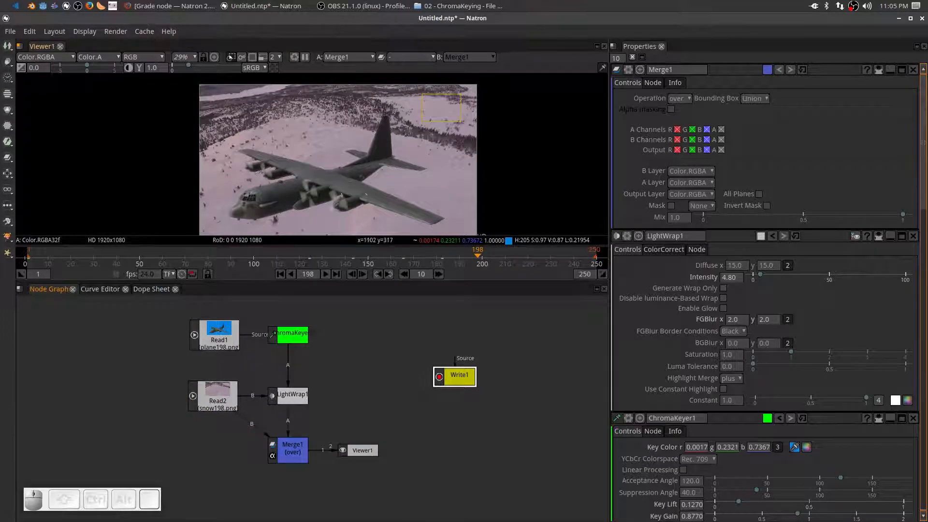
pyautogui.click(509, 257)
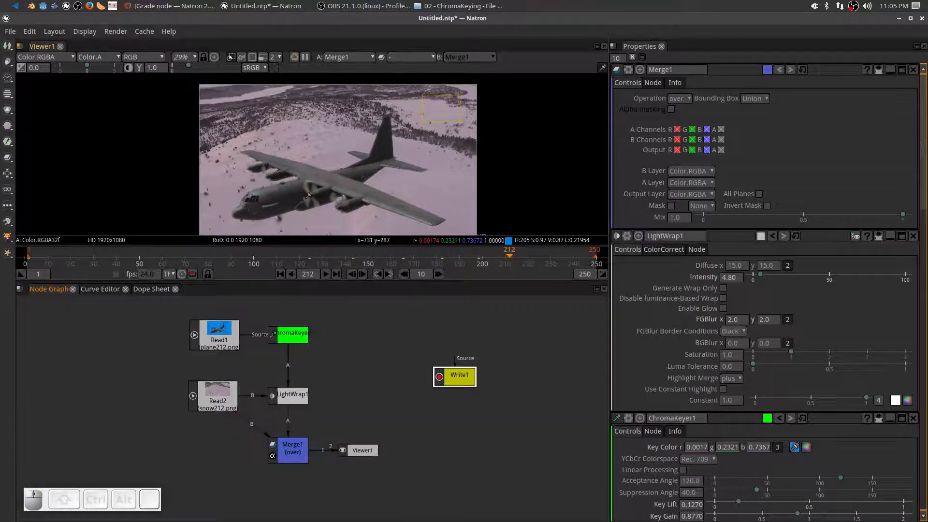
pyautogui.scroll(4, 267, 194)
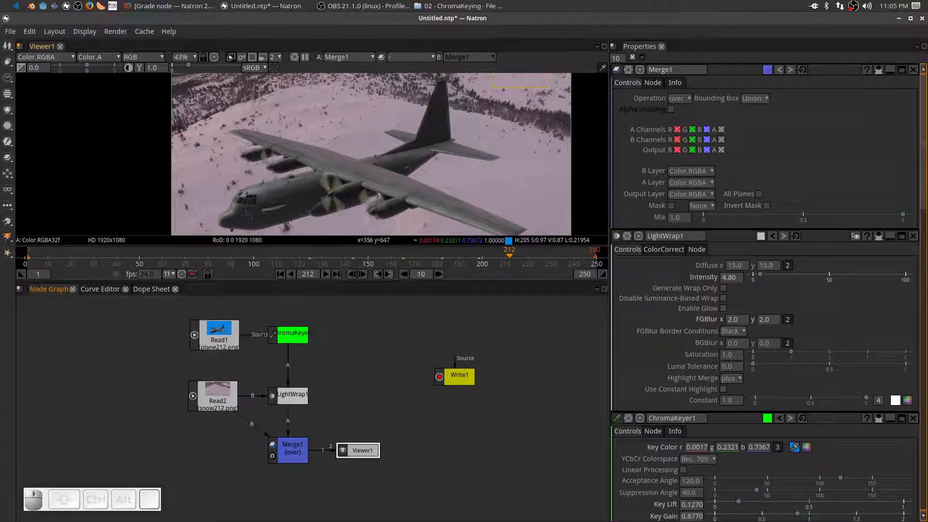
pyautogui.scroll(-4, 285, 186)
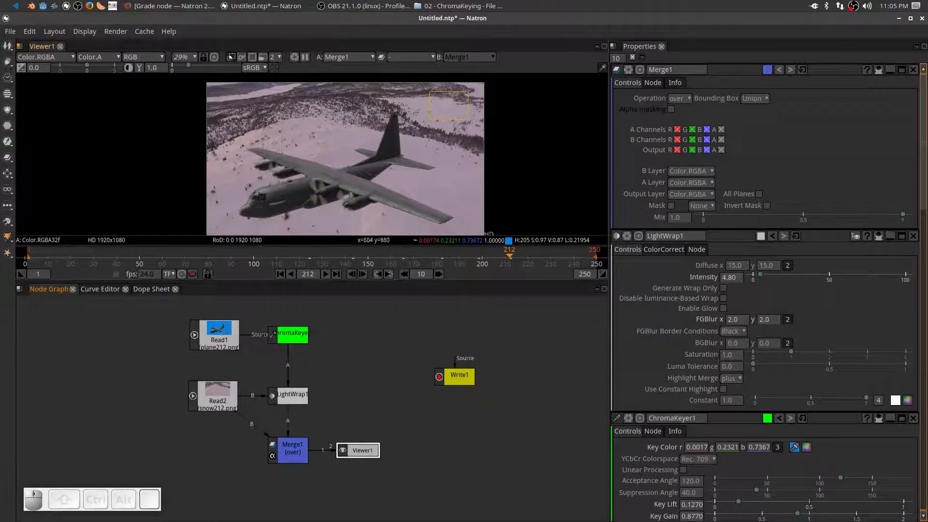
pyautogui.scroll(-2, 323, 178)
pyautogui.scroll(2, 323, 180)
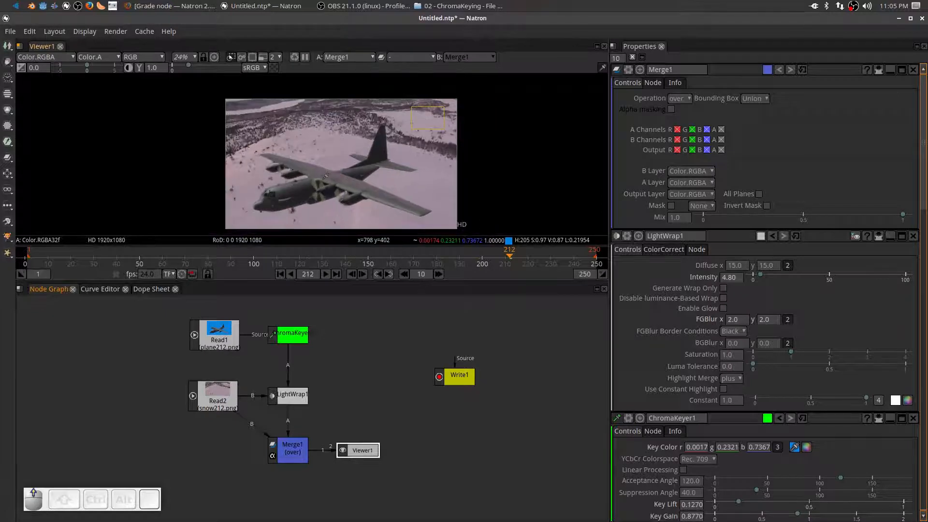
pyautogui.scroll(-1, 325, 177)
# Step: Insert a Grade node between the ChromaKeyer and LightWrap1 nodes
pyautogui.click(291, 340)
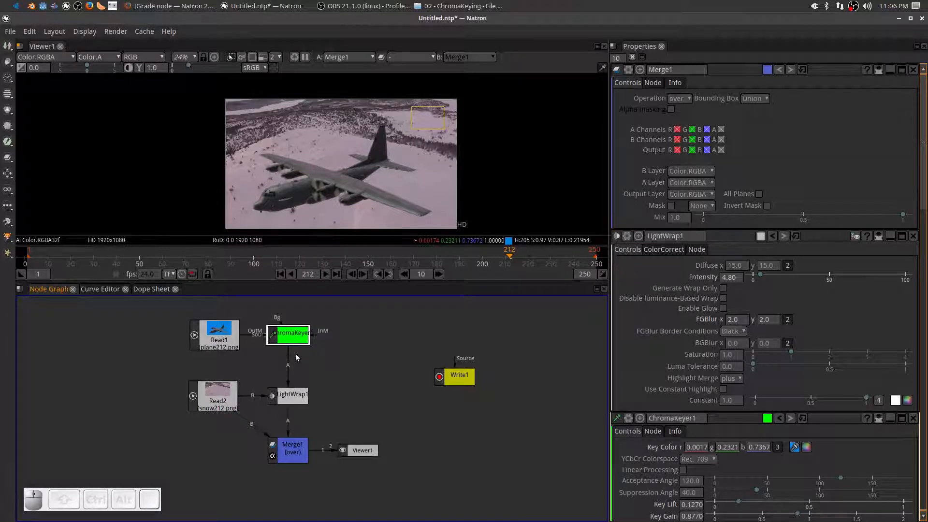
pyautogui.rightClick(382, 375)
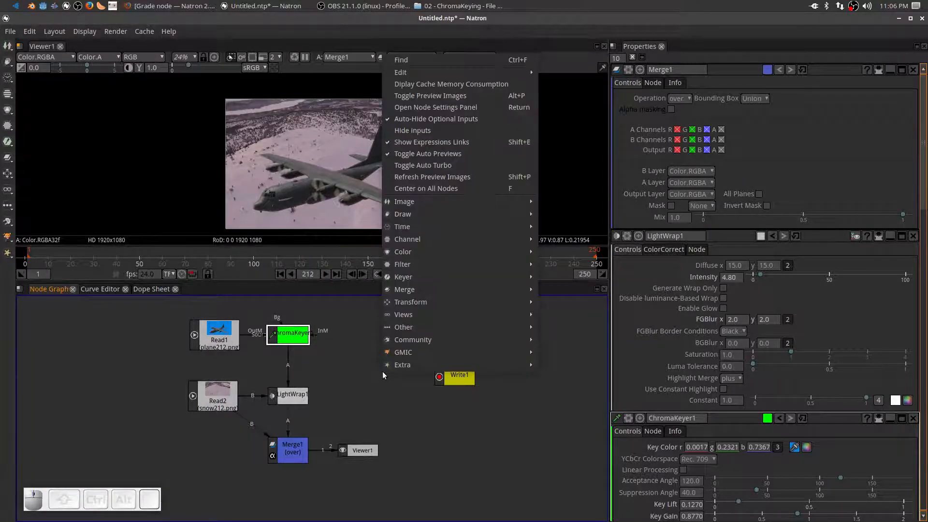
pyautogui.moveTo(427, 251)
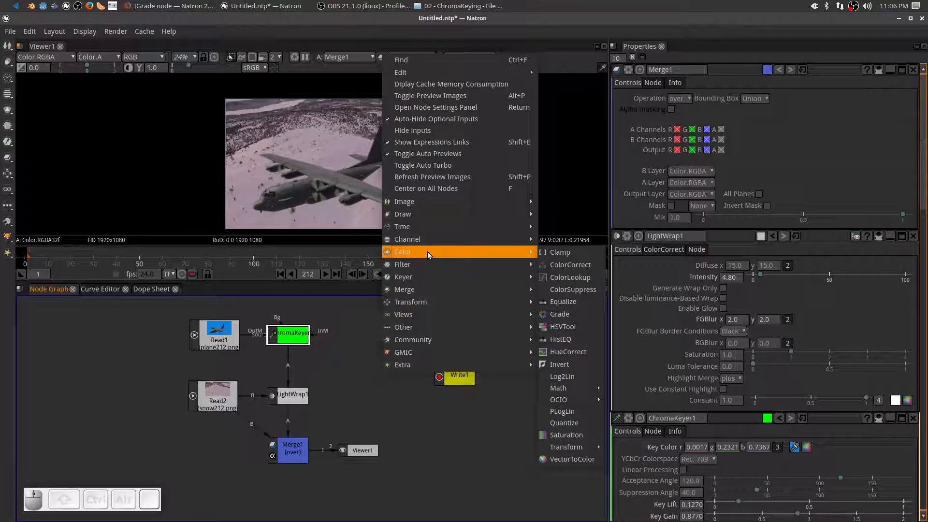
pyautogui.click(559, 317)
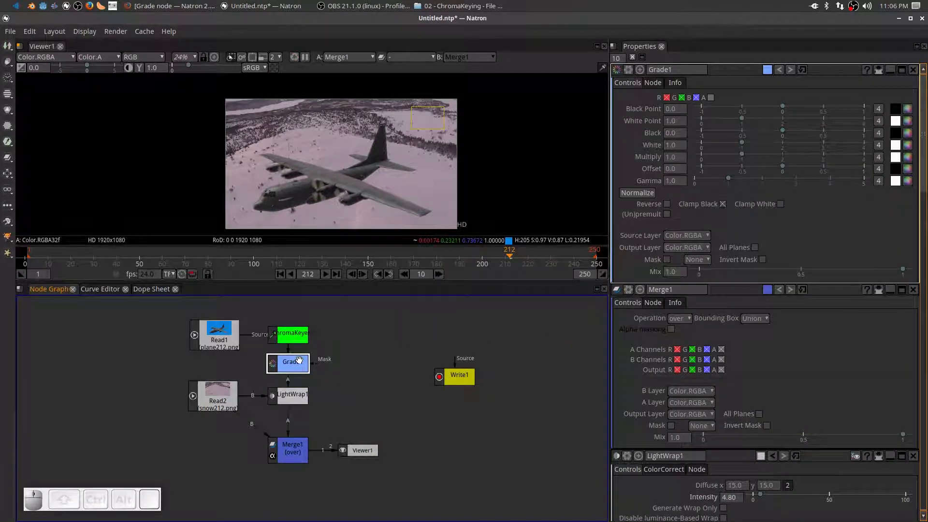
pyautogui.click(299, 363)
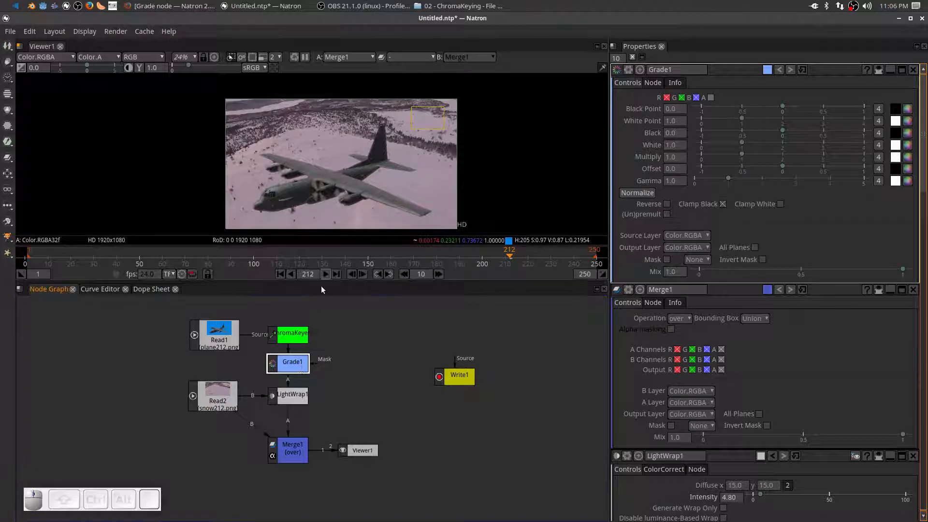
# Step: Make the viewer area taller above the node graph and enlarge the composite image in it
pyautogui.scroll(-2, 352, 367)
pyautogui.scroll(2, 368, 384)
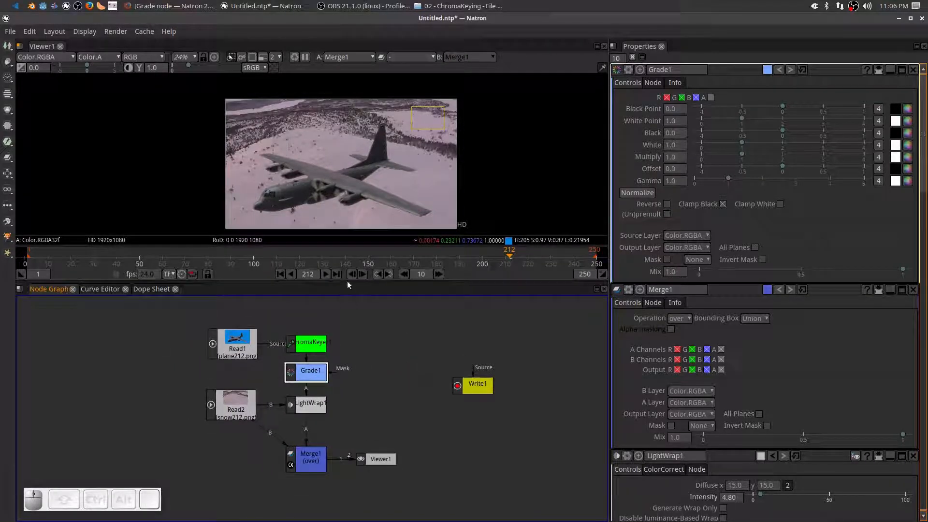
pyautogui.moveTo(347, 281); pyautogui.dragTo(349, 311)
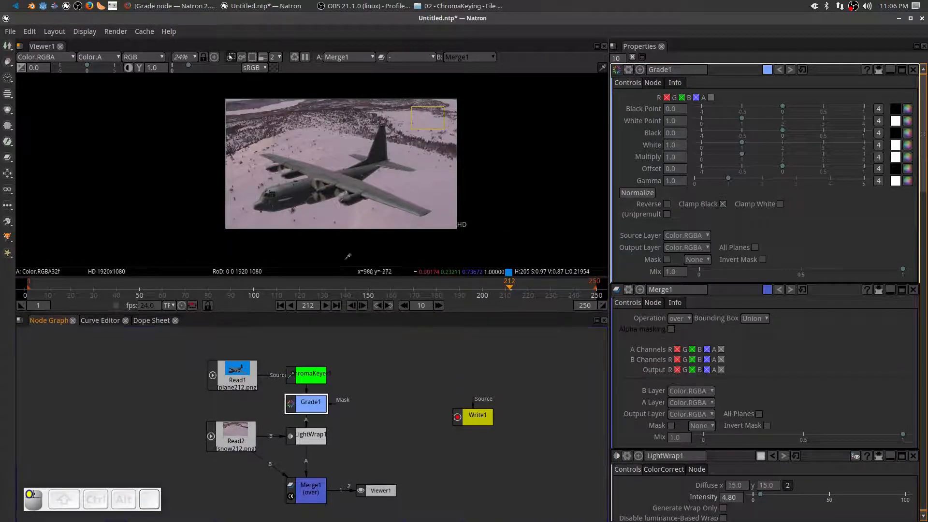
pyautogui.scroll(2, 381, 194)
pyautogui.scroll(2, 348, 227)
pyautogui.moveTo(348, 225); pyautogui.dragTo(349, 228)
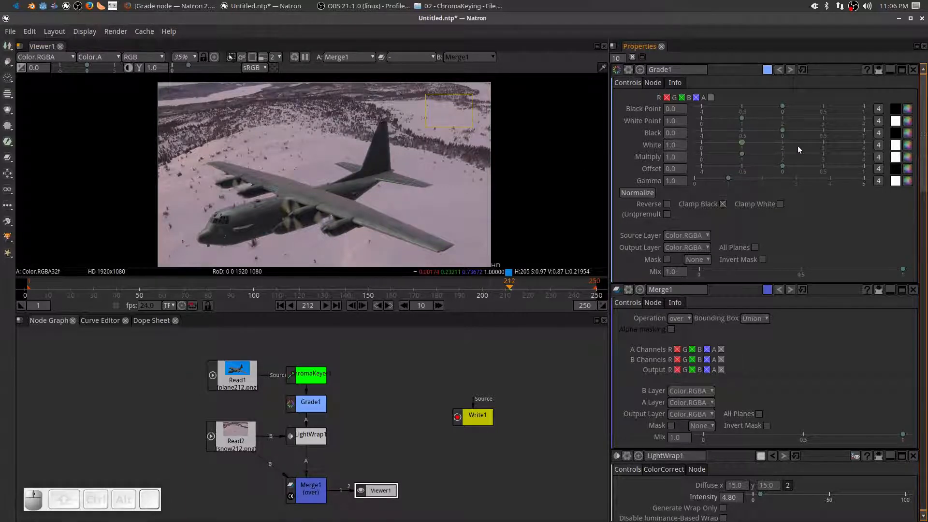
# Step: Try Grade1 with Black at -0.024 and White at 1.26, and separately with Multiply at 0.80, resetting the node after each trial
pyautogui.moveTo(783, 130); pyautogui.dragTo(752, 144)
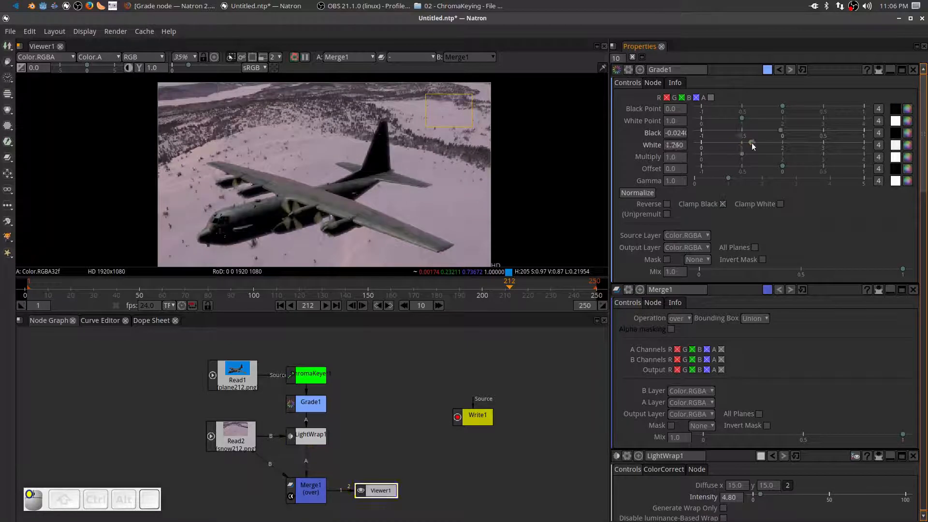
pyautogui.click(804, 69)
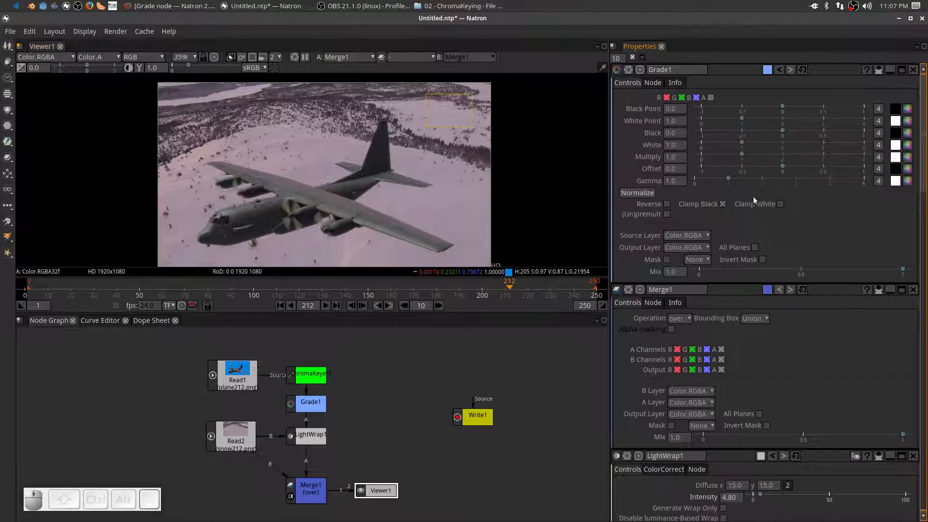
pyautogui.moveTo(744, 155)
pyautogui.mouseDown()
pyautogui.moveTo(719, 164)
pyautogui.moveTo(762, 157)
pyautogui.moveTo(734, 161)
pyautogui.mouseUp()
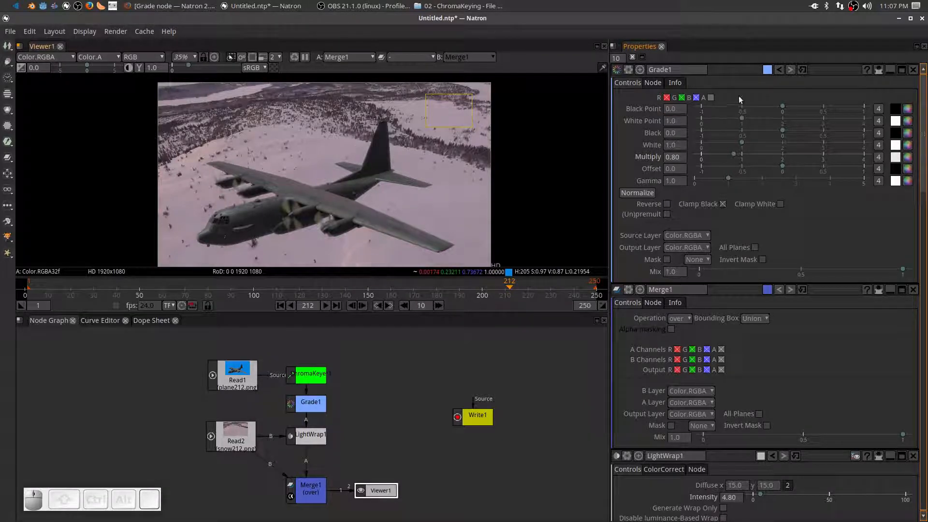
pyautogui.click(802, 69)
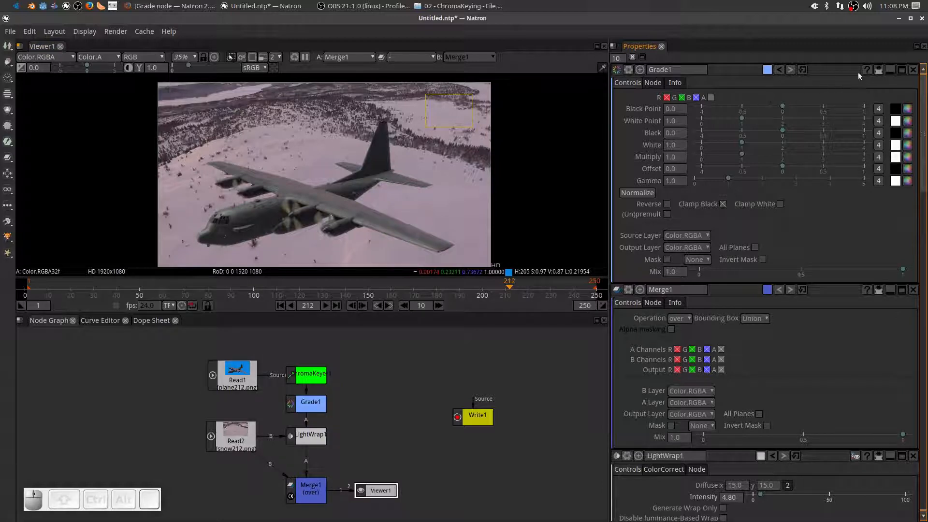
# Step: Read the Grade node's documentation page in Firefox, including its description, formula and controls, and return to Natron
pyautogui.moveTo(867, 71)
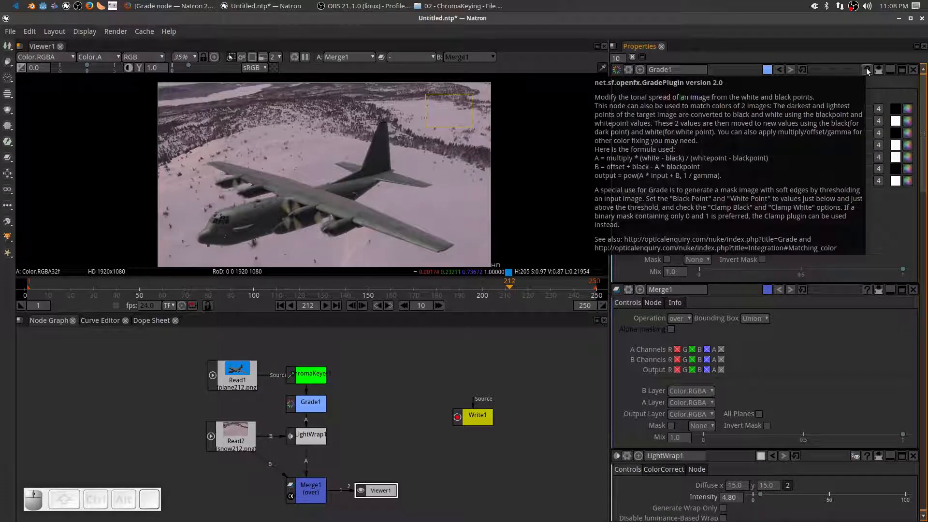
pyautogui.click(867, 71)
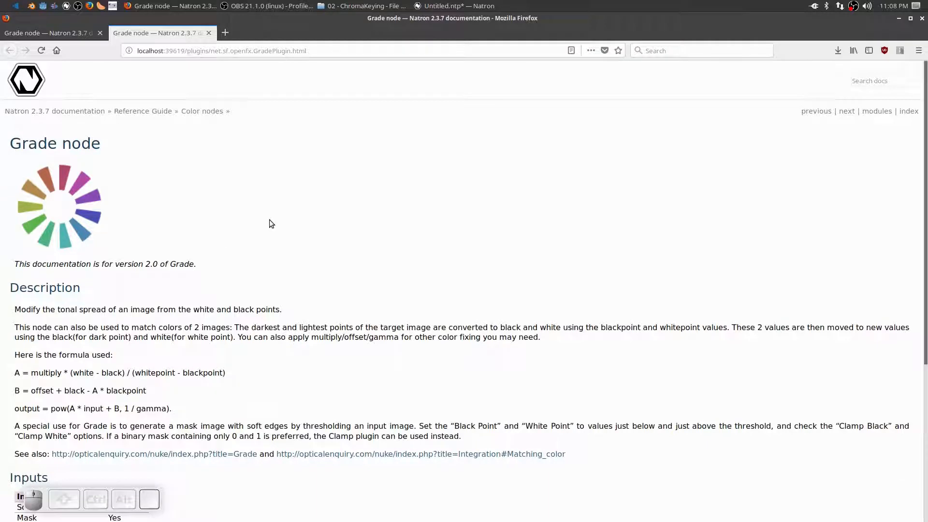
pyautogui.scroll(-3, 276, 220)
pyautogui.scroll(-4, 321, 215)
pyautogui.scroll(4, 365, 239)
pyautogui.scroll(3, 370, 238)
pyautogui.click(898, 19)
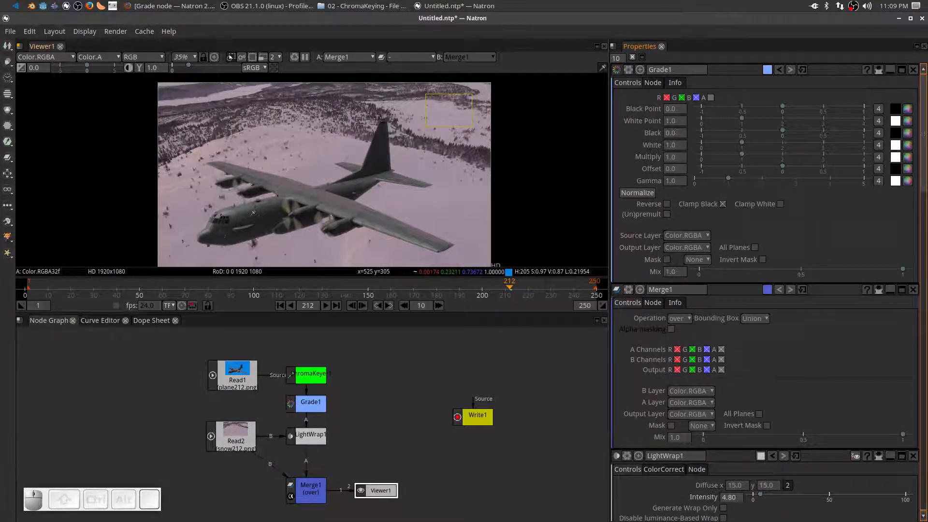
# Step: Move Viewer1 to the other side of the Read nodes and connect its second input to Read1
pyautogui.click(381, 491)
pyautogui.moveTo(381, 492); pyautogui.dragTo(76, 407)
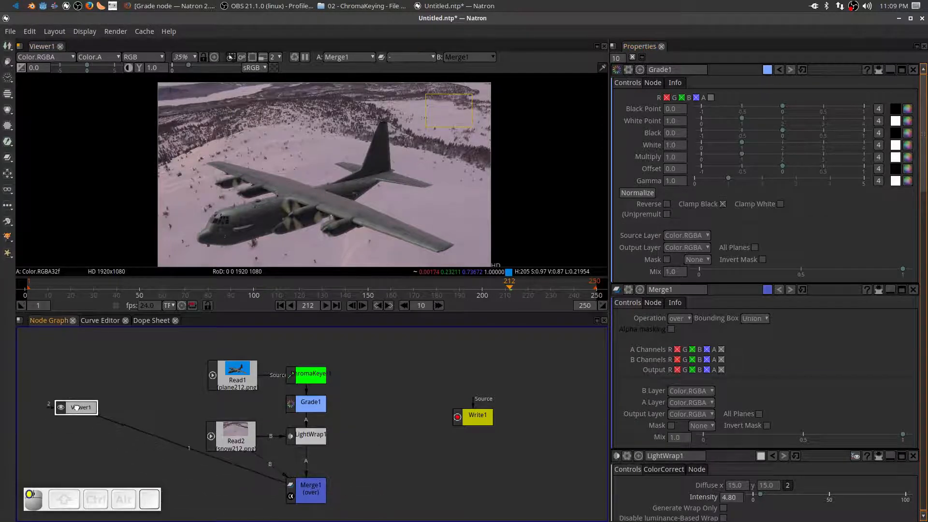
pyautogui.click(238, 374)
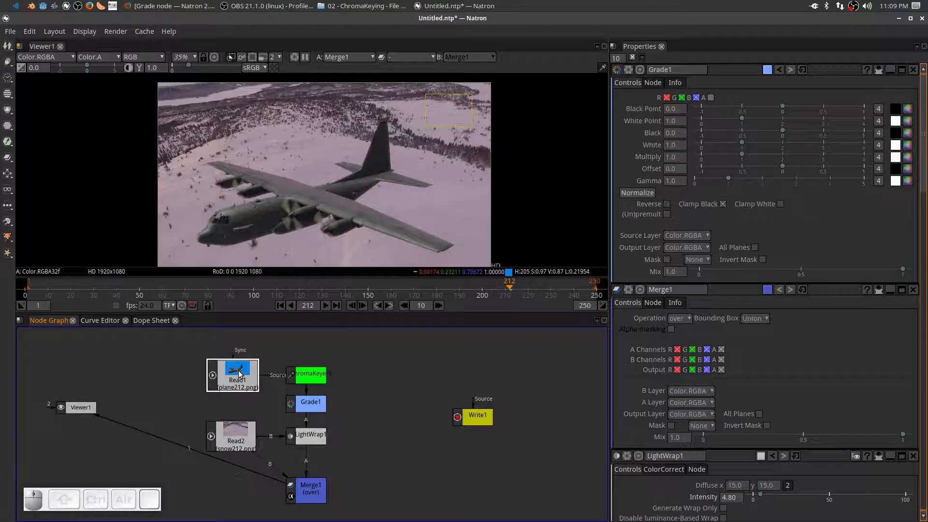
pyautogui.press('2')
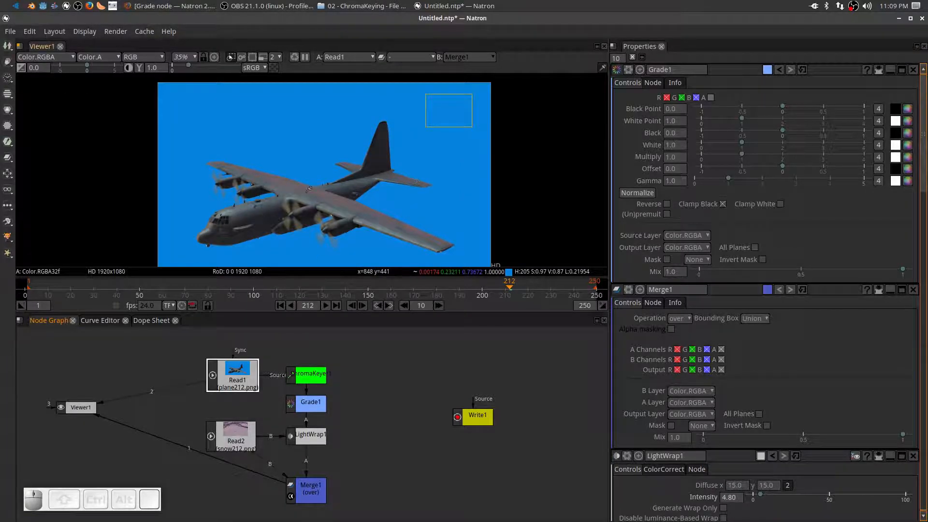
# Step: Sample Grade1's Black Point from a small area of the dark upper cockpit window pane in the original airplane footage
pyautogui.scroll(4, 230, 232)
pyautogui.scroll(18, 231, 232)
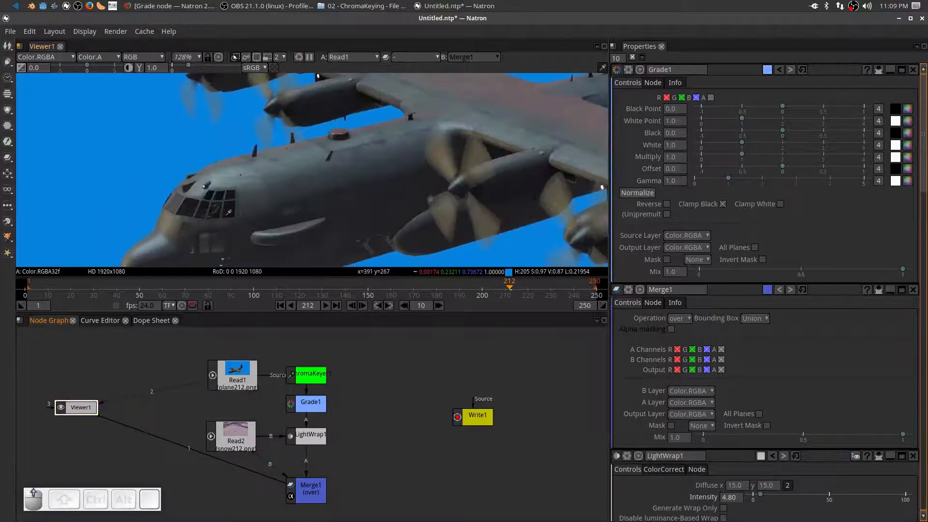
pyautogui.scroll(5, 229, 212)
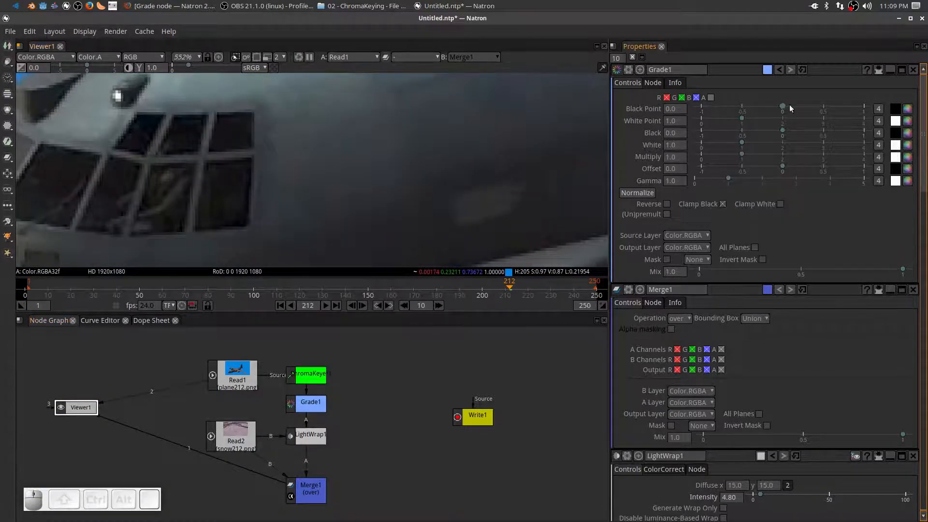
pyautogui.click(895, 108)
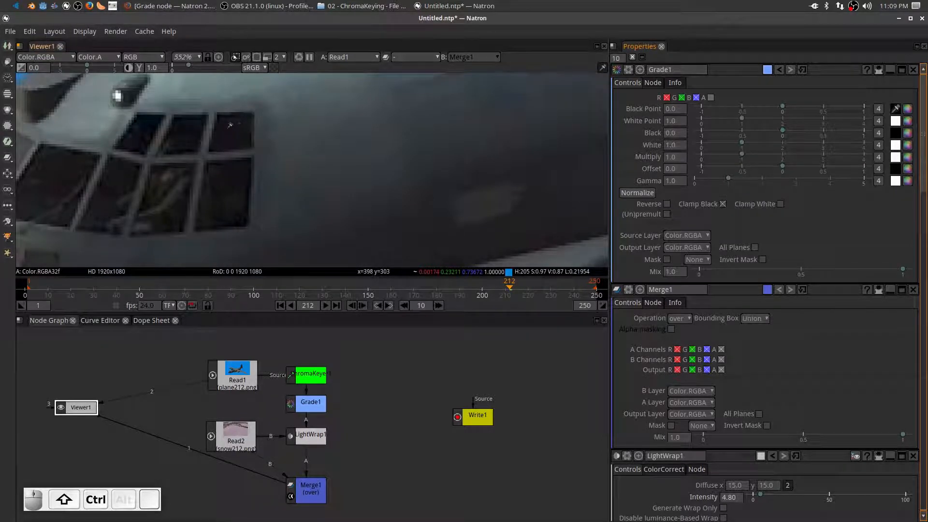
pyautogui.moveTo(221, 126); pyautogui.dragTo(249, 141)
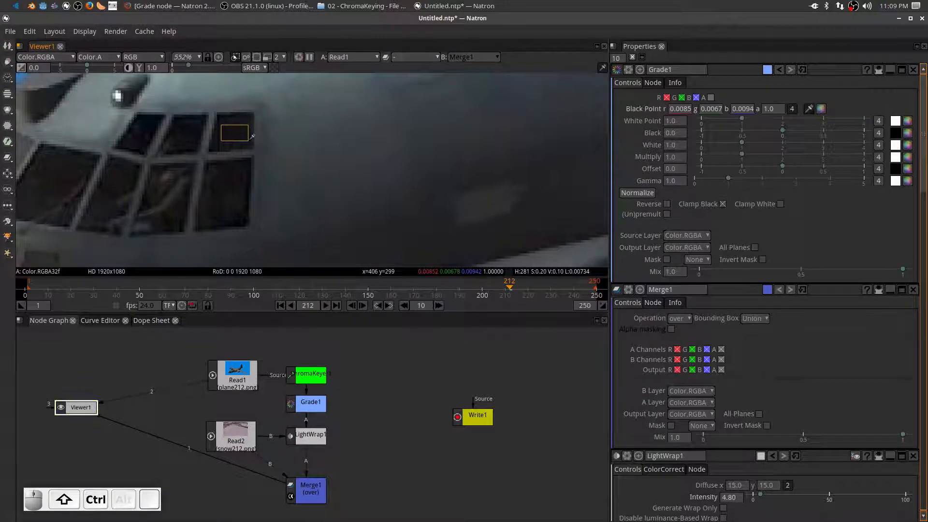
# Step: Sample Grade1's White Point from the bright highlight on the elongated fairing along the fuselage behind the cockpit
pyautogui.scroll(-5, 448, 171)
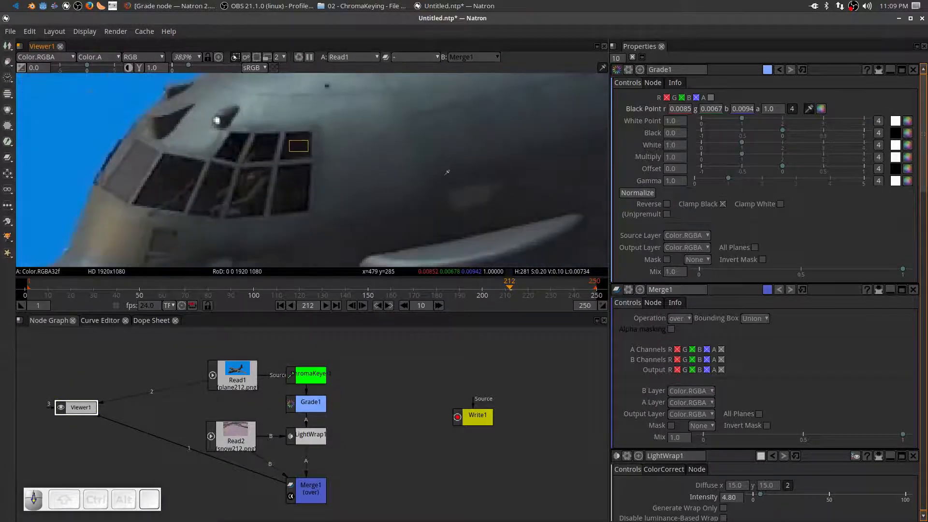
pyautogui.click(896, 121)
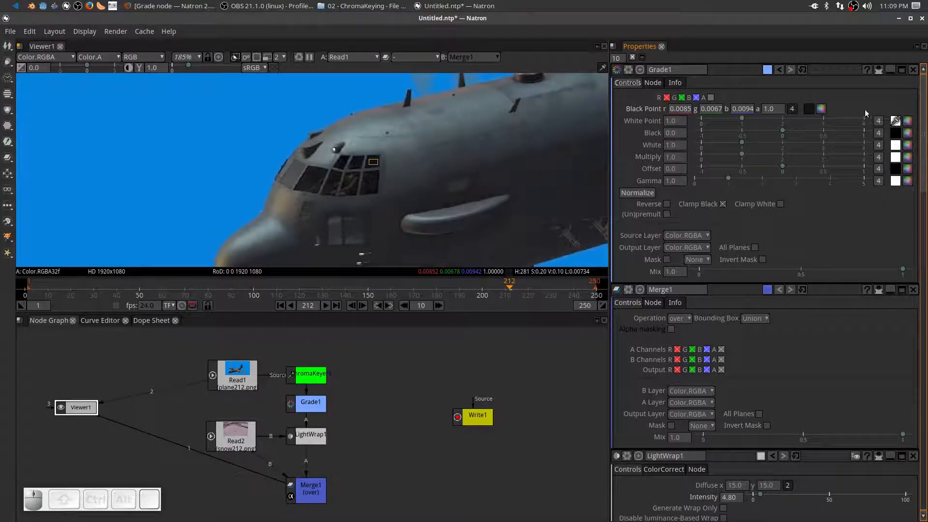
pyautogui.scroll(-2, 387, 201)
pyautogui.moveTo(574, 216); pyautogui.dragTo(426, 205)
pyautogui.scroll(-1, 426, 205)
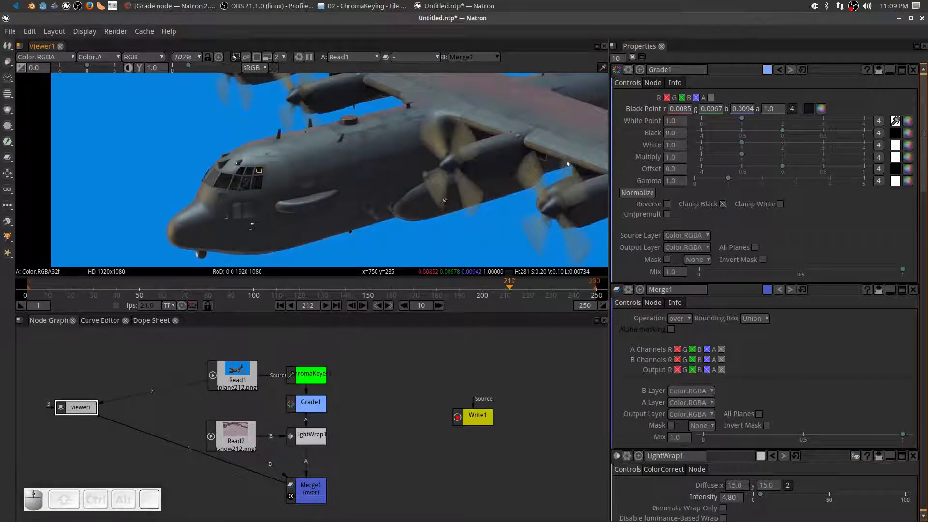
pyautogui.moveTo(444, 201); pyautogui.dragTo(331, 190)
pyautogui.scroll(-1, 390, 207)
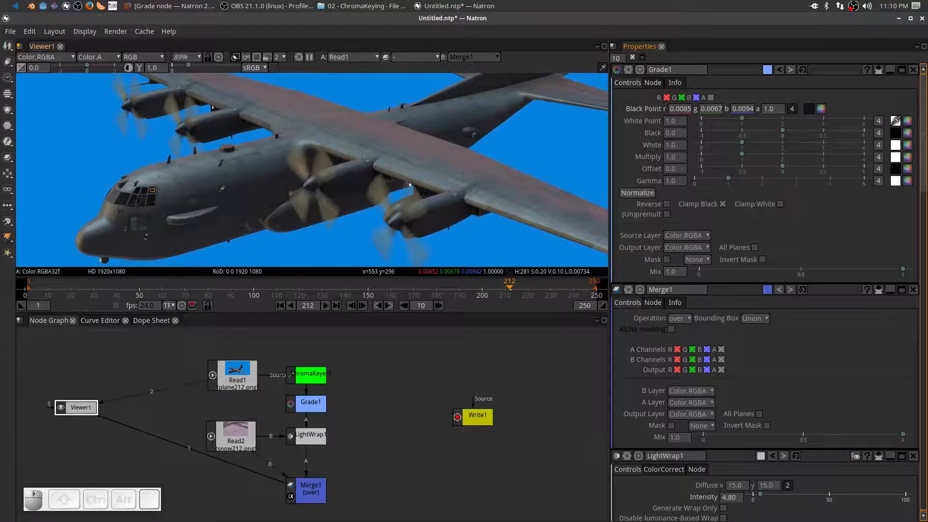
pyautogui.scroll(5, 203, 208)
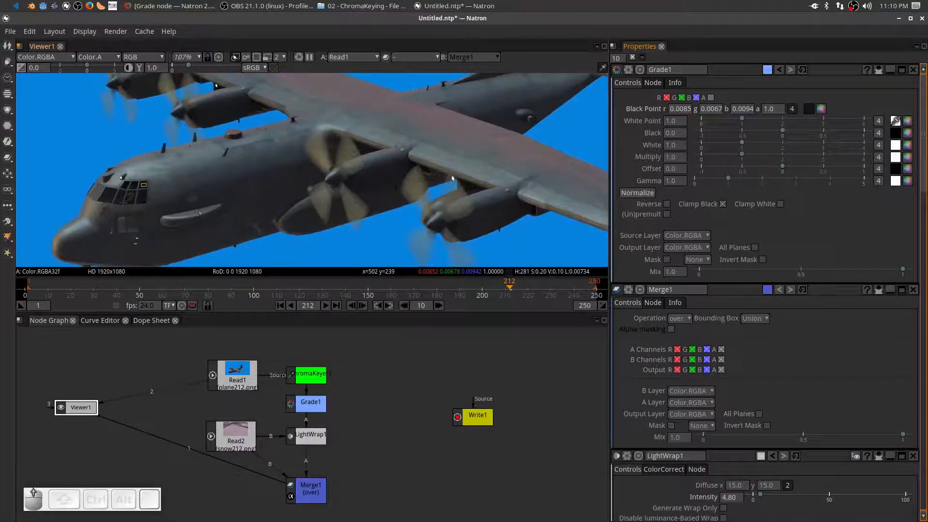
pyautogui.scroll(5, 203, 212)
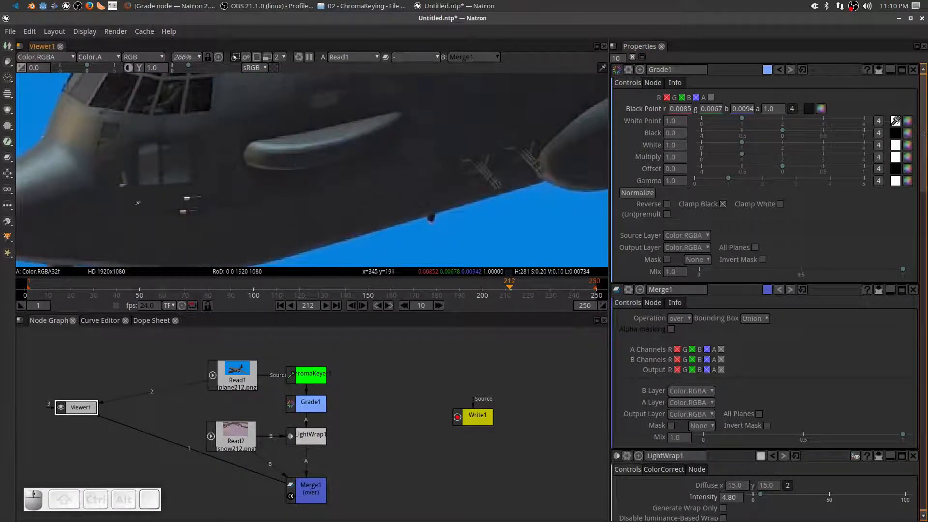
pyautogui.moveTo(83, 156); pyautogui.dragTo(143, 147)
pyautogui.scroll(3, 334, 198)
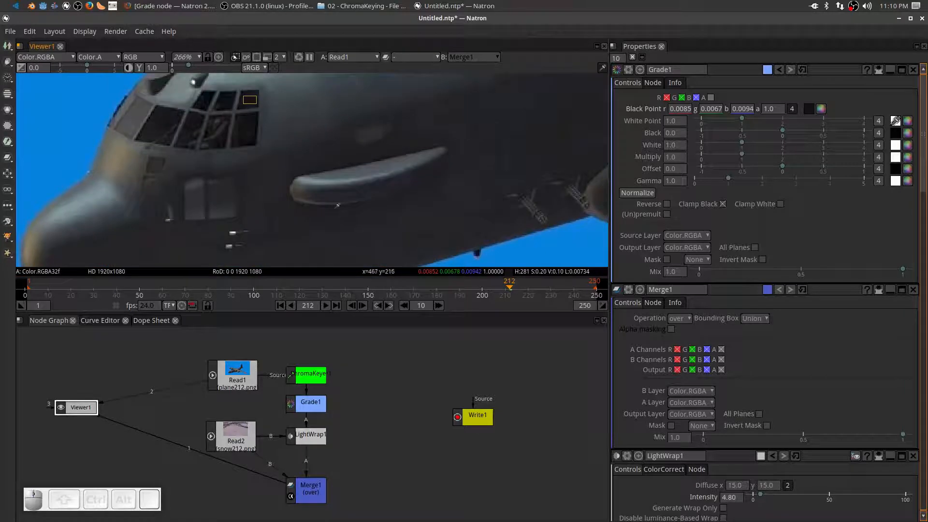
pyautogui.scroll(1, 334, 198)
pyautogui.scroll(1, 334, 198)
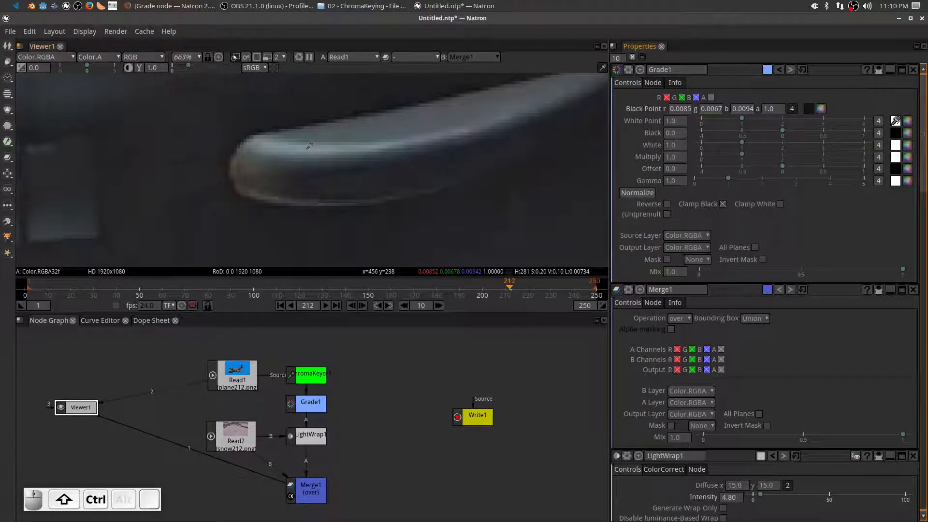
pyautogui.moveTo(305, 149); pyautogui.dragTo(335, 151)
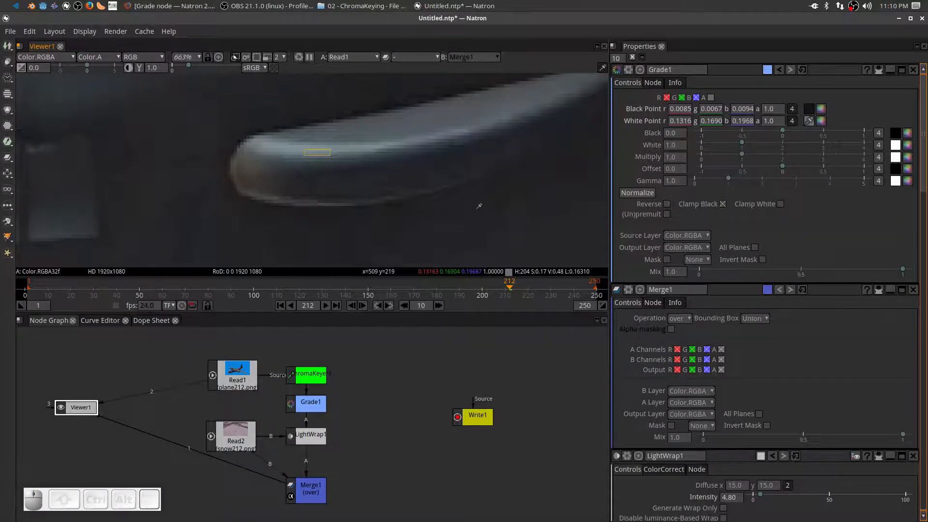
# Step: Switch the viewer back to the Merge1 composite and examine the graded airplane as a whole and up close around the cockpit
pyautogui.scroll(-7, 479, 200)
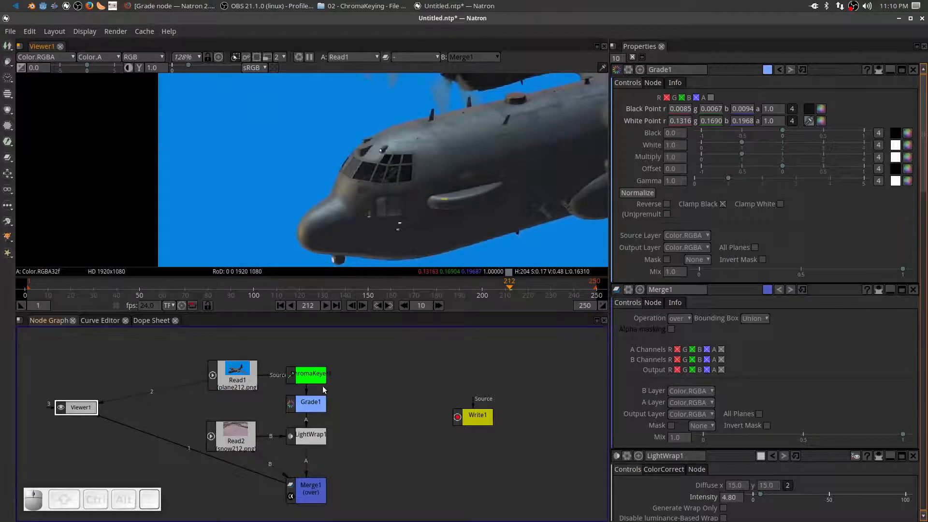
pyautogui.click(81, 409)
pyautogui.press('1')
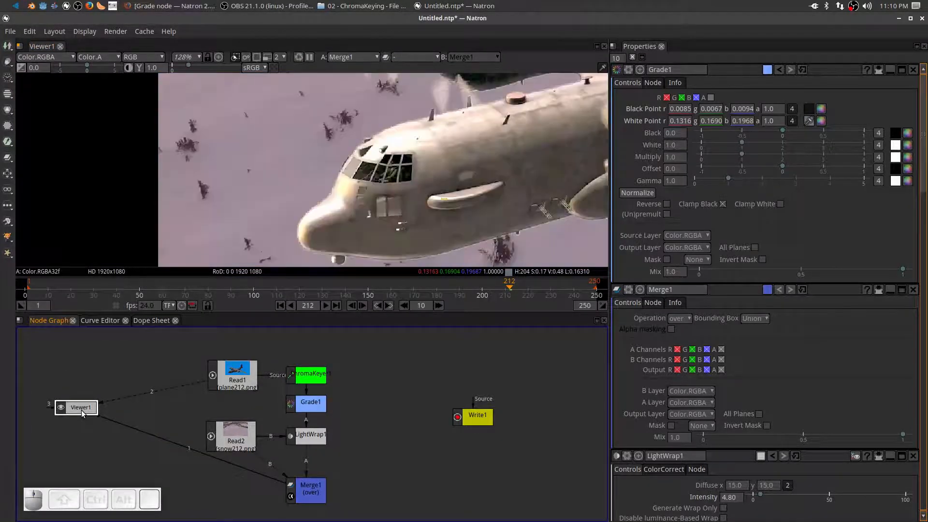
pyautogui.scroll(-5, 317, 249)
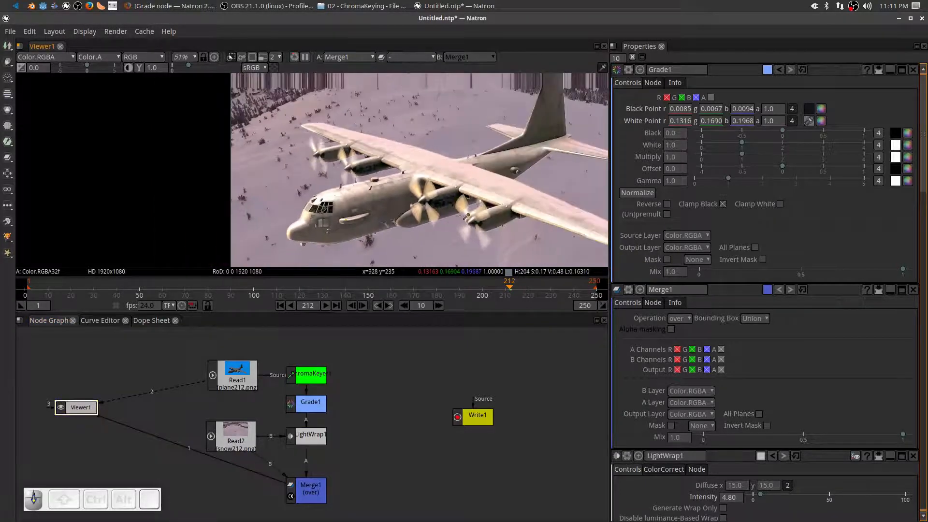
pyautogui.scroll(3, 466, 217)
pyautogui.scroll(6, 466, 216)
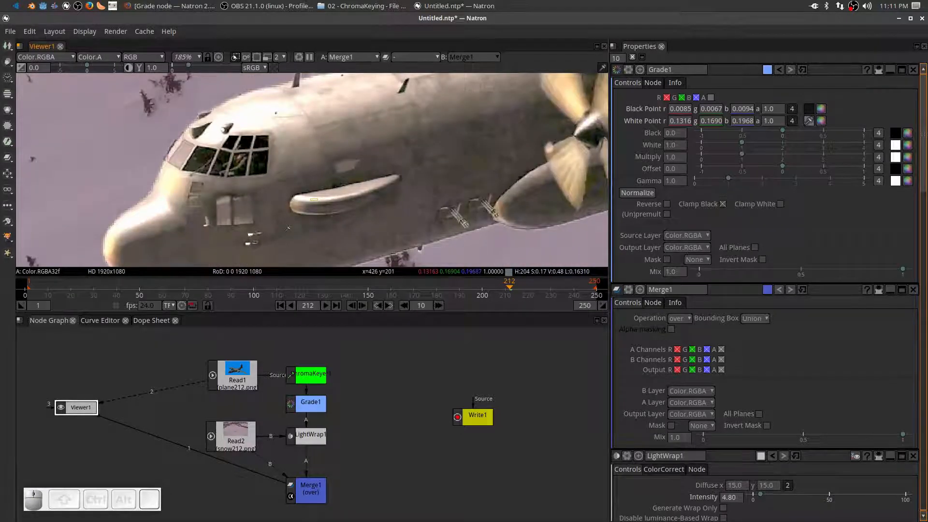
# Step: At frame 114, resample Grade1's White Point from the brightest highlight on the elongated fuselage fairing in the original airplane footage
pyautogui.click(286, 285)
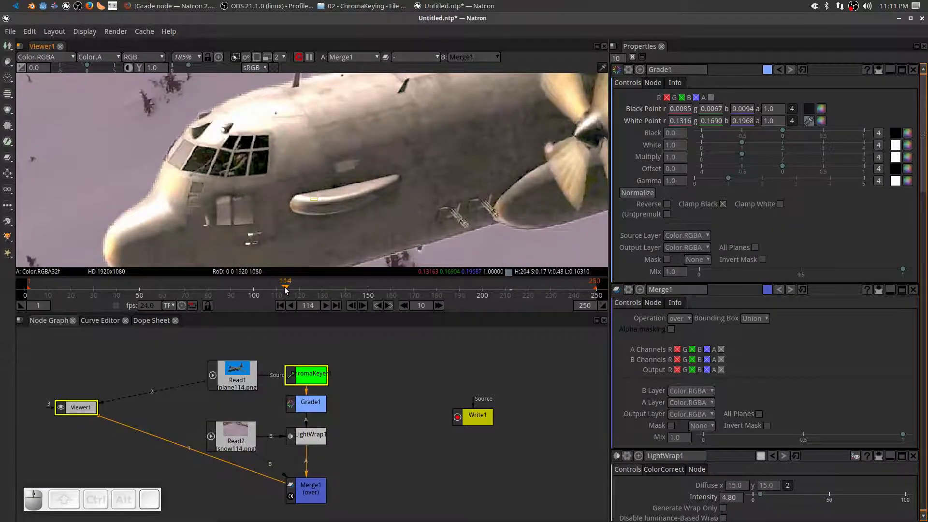
pyautogui.scroll(-3, 315, 255)
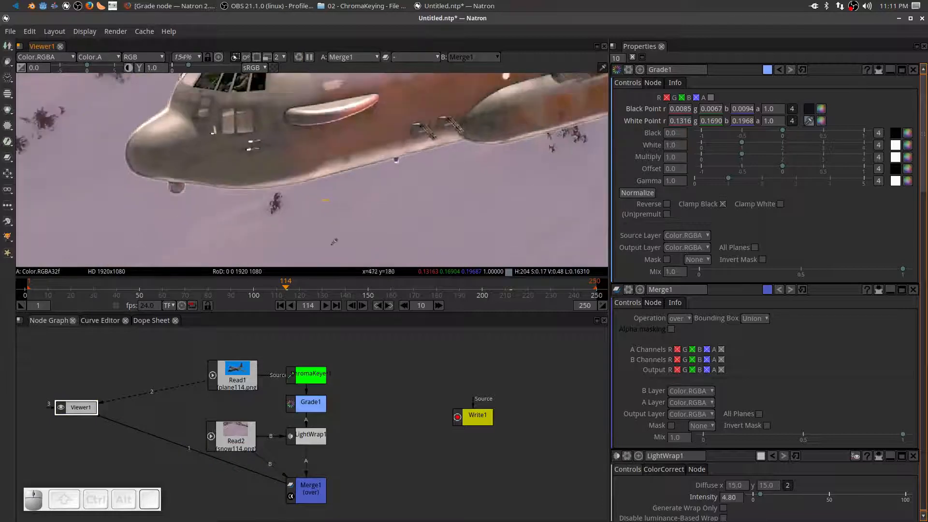
pyautogui.scroll(-3, 394, 206)
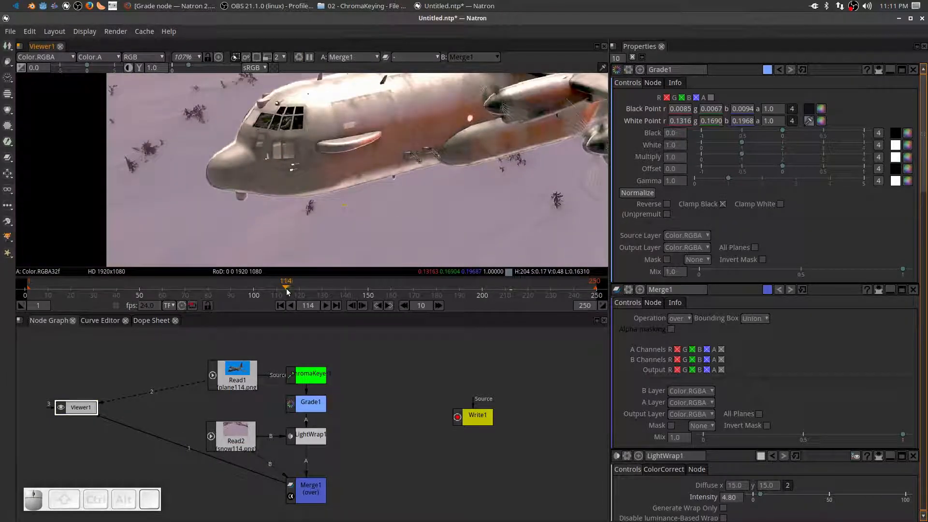
pyautogui.click(85, 409)
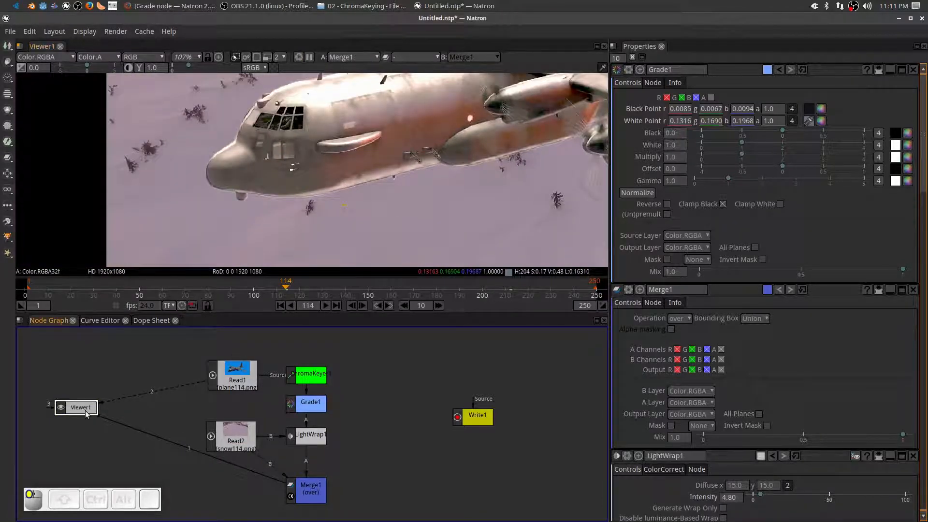
pyautogui.press('2')
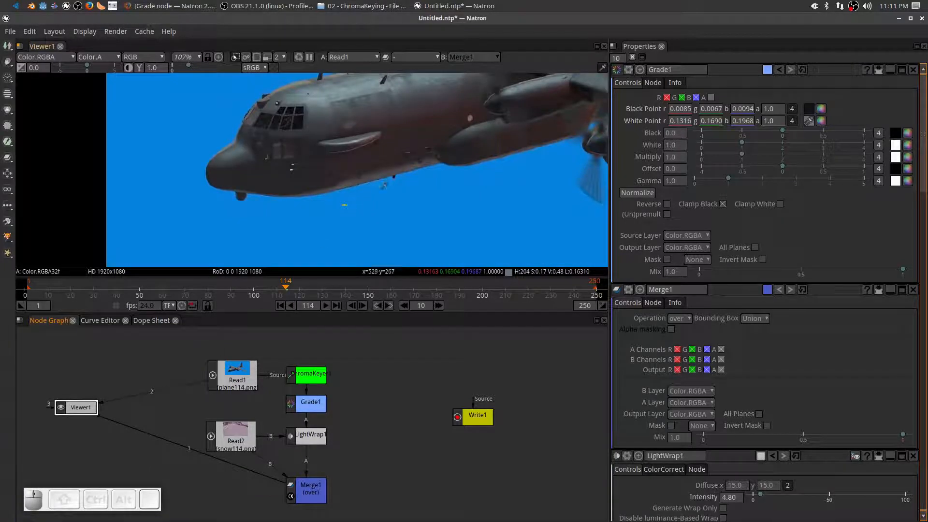
pyautogui.scroll(5, 371, 196)
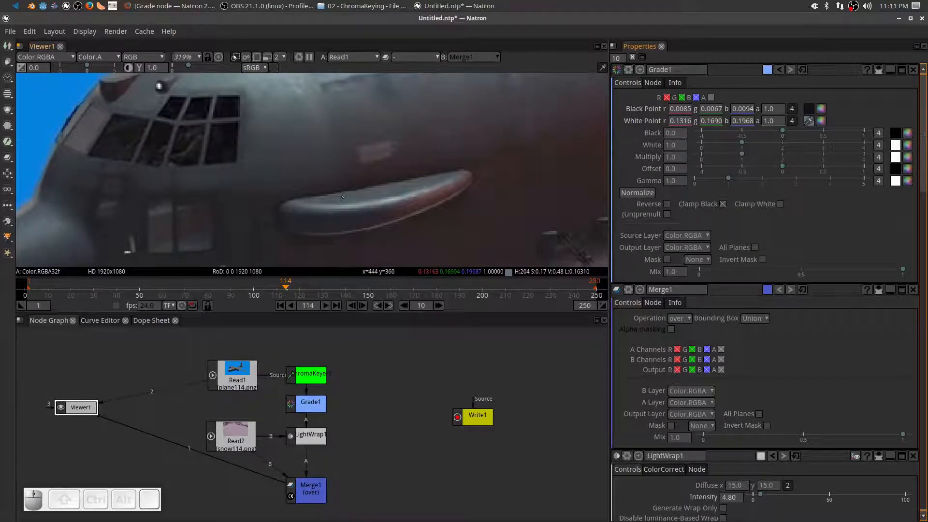
pyautogui.scroll(2, 343, 196)
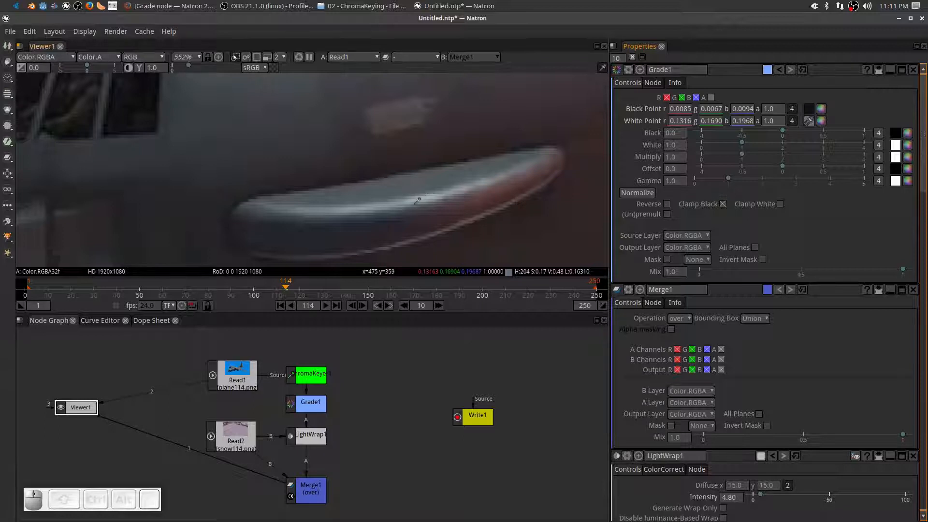
pyautogui.click(808, 120)
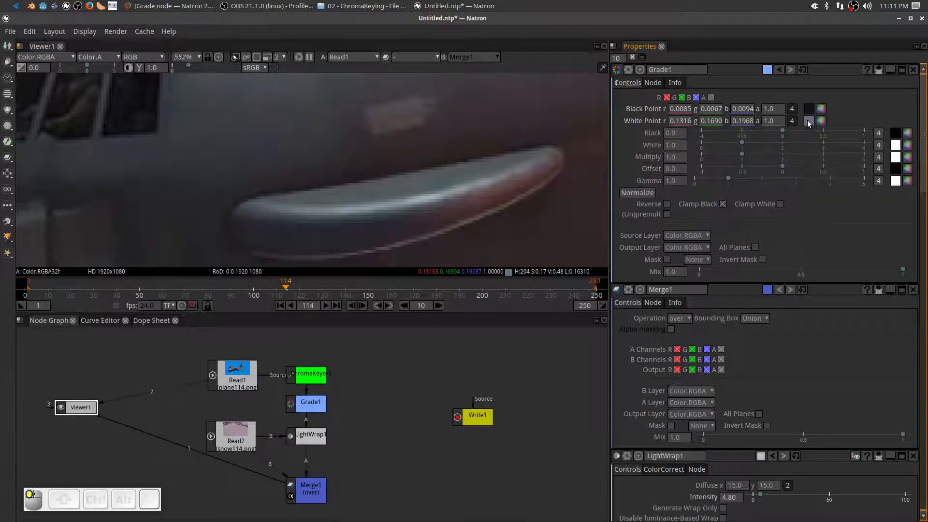
pyautogui.click(808, 120)
pyautogui.moveTo(413, 195); pyautogui.dragTo(422, 197)
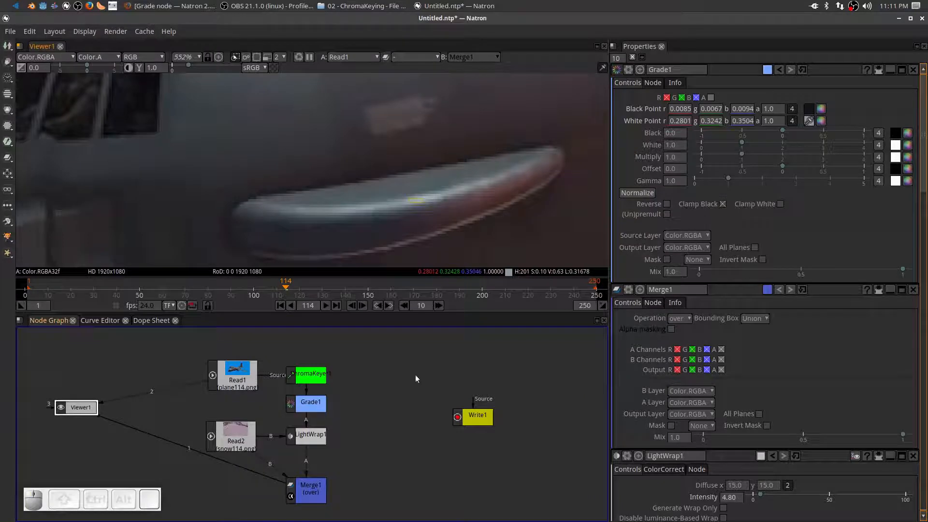
# Step: Switch the viewer back to the Merge1 composite and examine the whole airplane with the new White Point at frame 114
pyautogui.click(70, 408)
pyautogui.press('1')
pyautogui.scroll(-12, 332, 214)
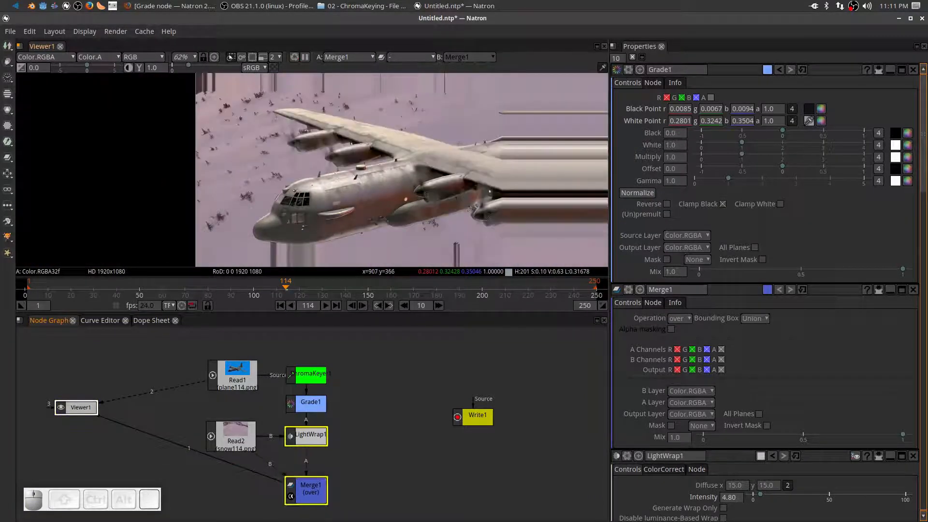
pyautogui.scroll(-1, 470, 211)
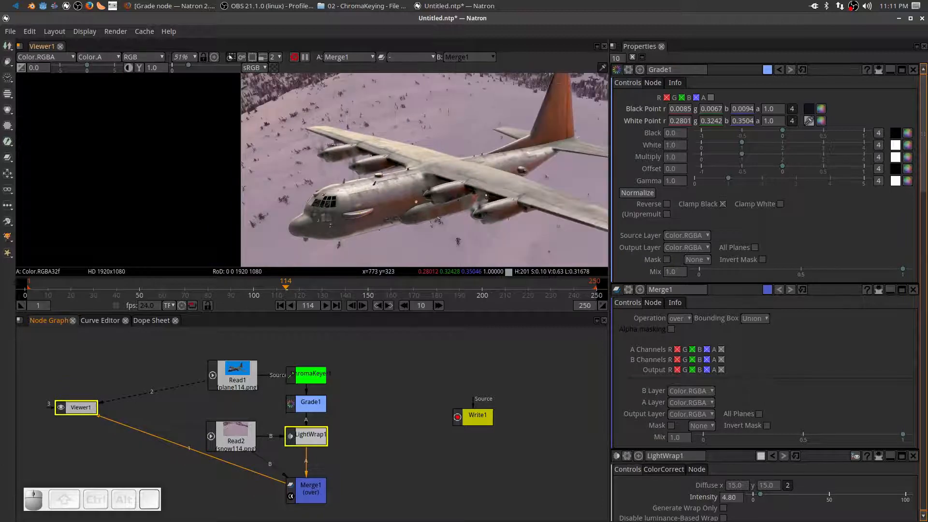
pyautogui.scroll(-2, 416, 201)
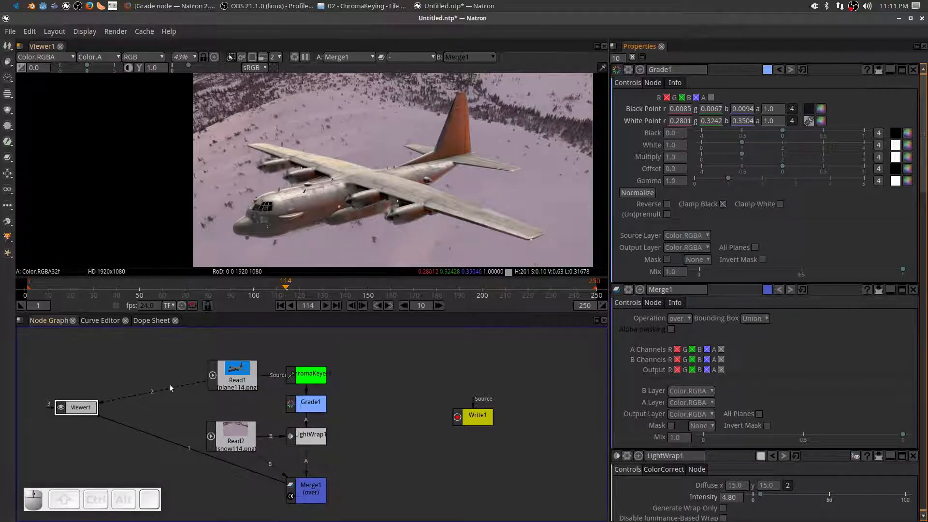
# Step: Connect Viewer1's second input to Read2 to display the snow footage and activate color picking for Grade1's Black
pyautogui.click(235, 434)
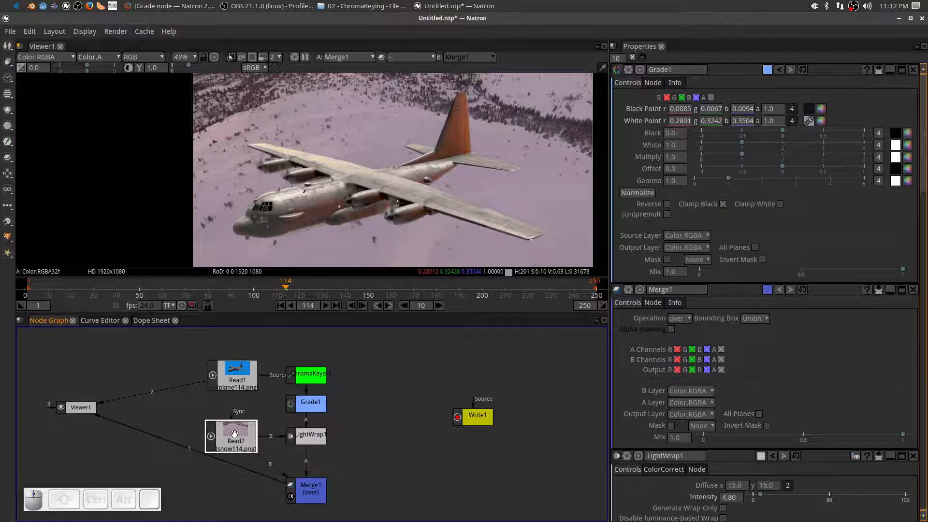
pyautogui.press('2')
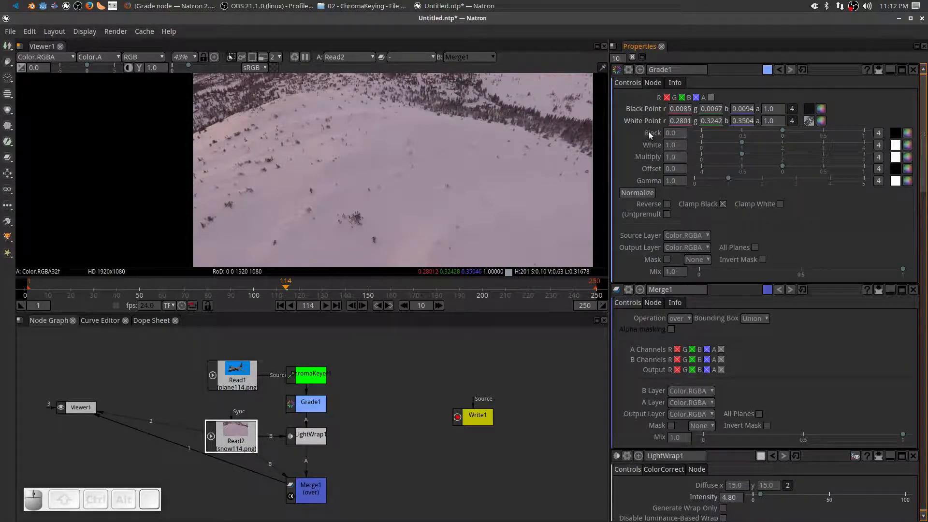
pyautogui.click(896, 132)
pyautogui.scroll(-4, 343, 161)
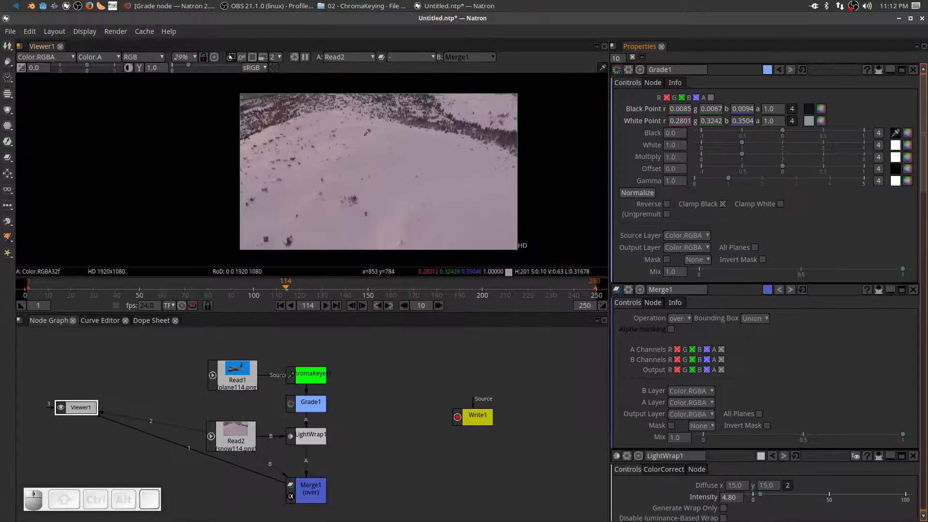
pyautogui.scroll(6, 284, 154)
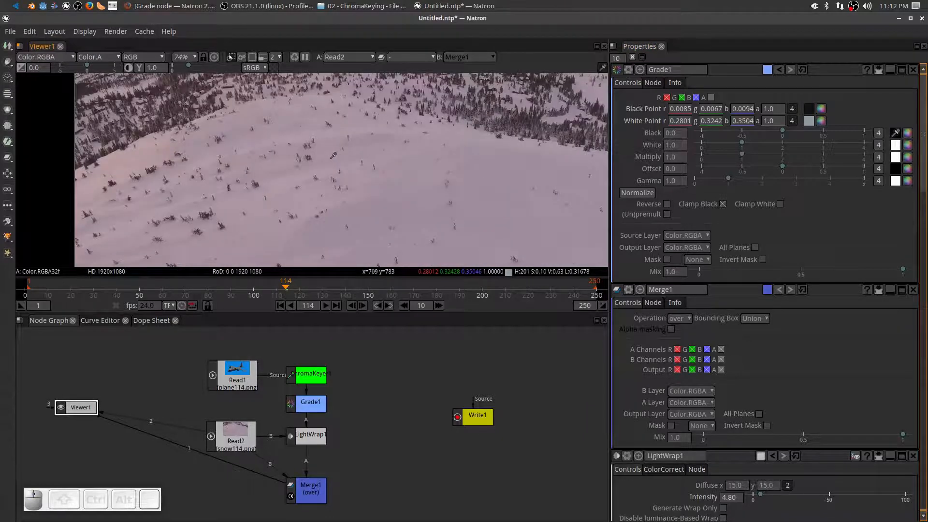
pyautogui.scroll(3, 284, 153)
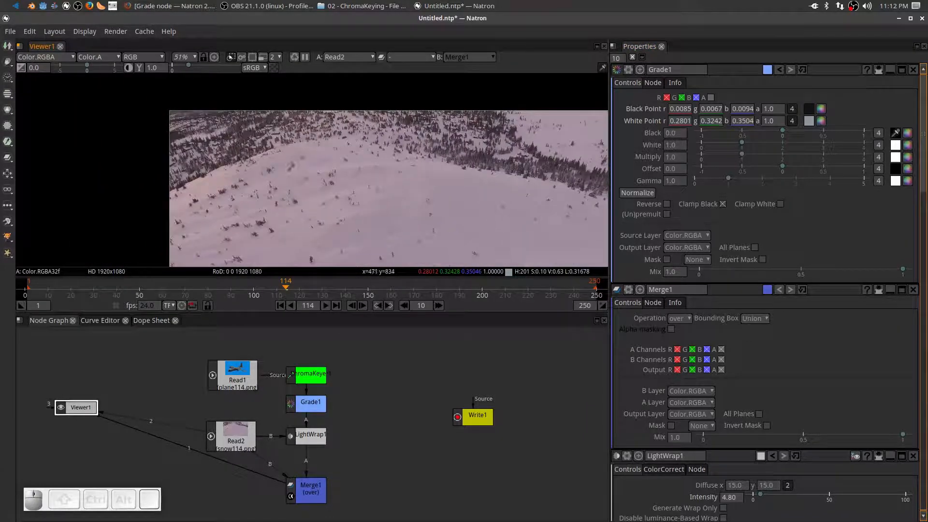
pyautogui.scroll(2, 291, 168)
pyautogui.scroll(-5, 257, 151)
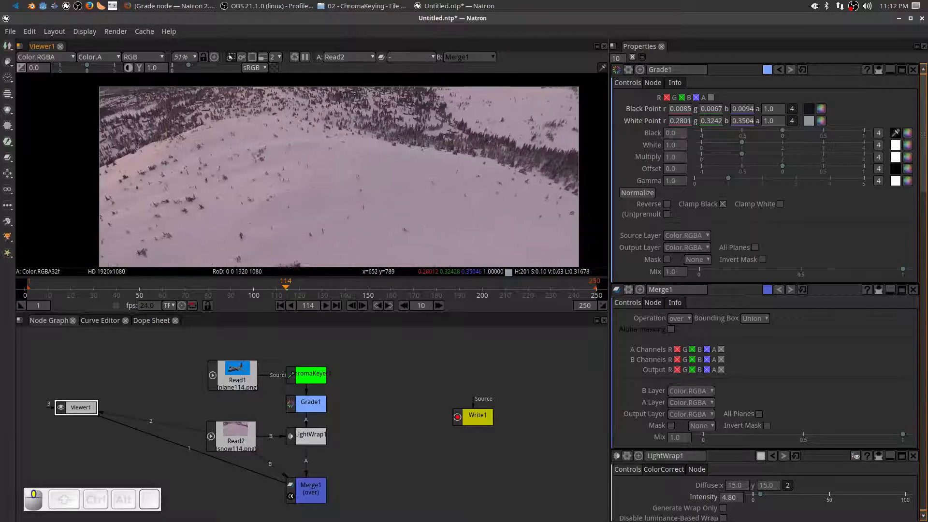
# Step: Check several frames of the snow footage for dark tree areas and settle on frame 203
pyautogui.click(336, 287)
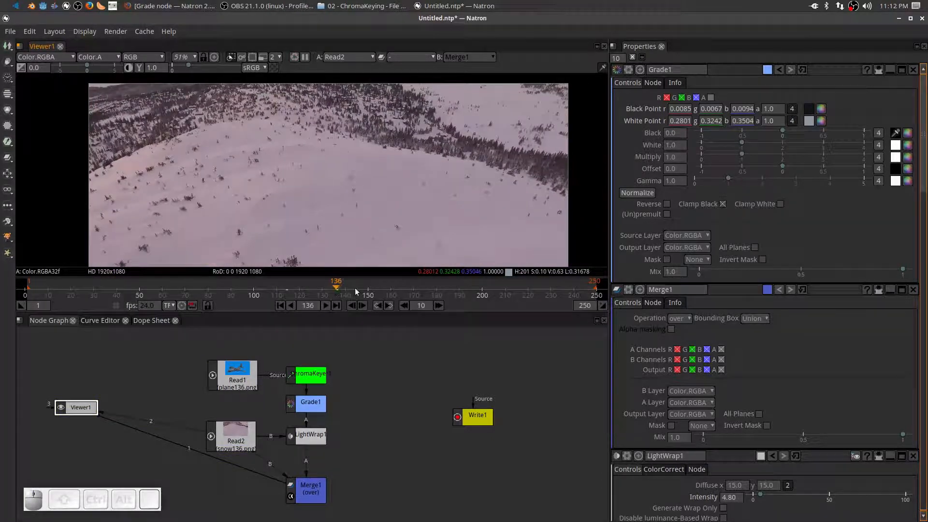
pyautogui.click(382, 289)
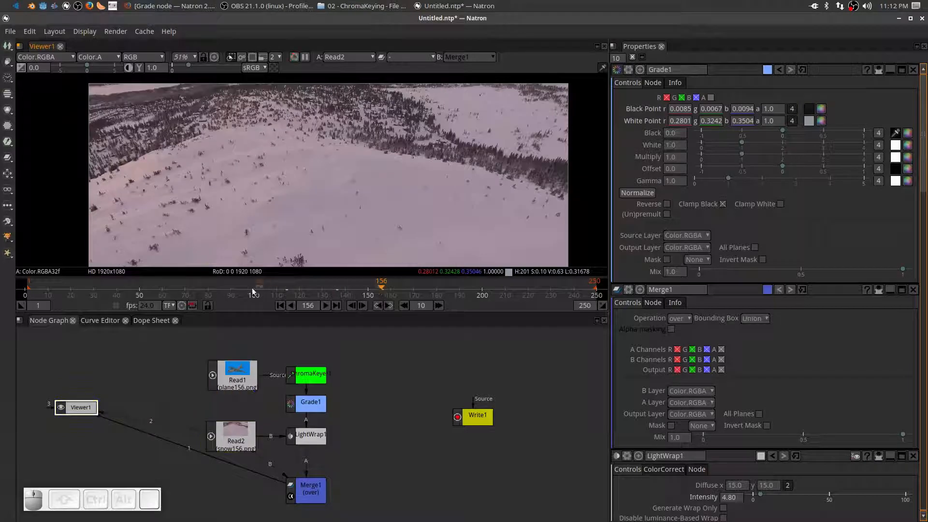
pyautogui.click(191, 287)
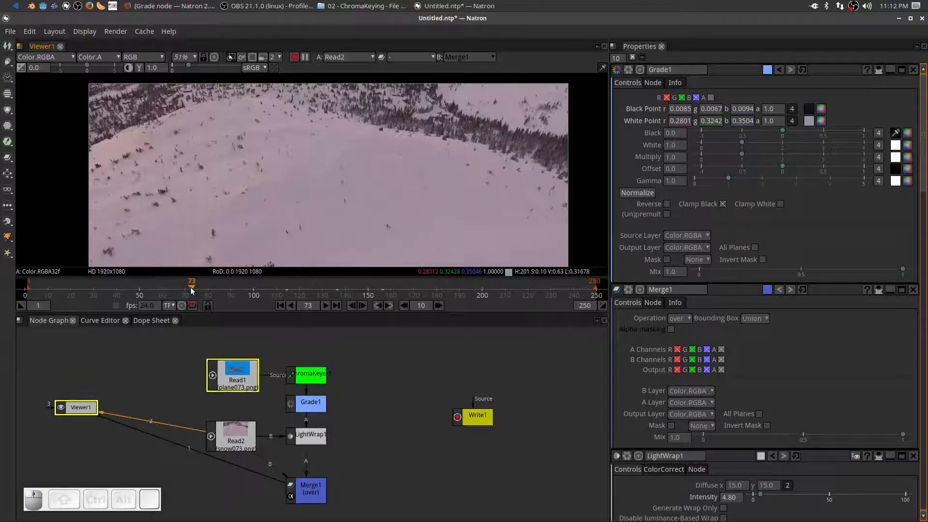
pyautogui.click(141, 290)
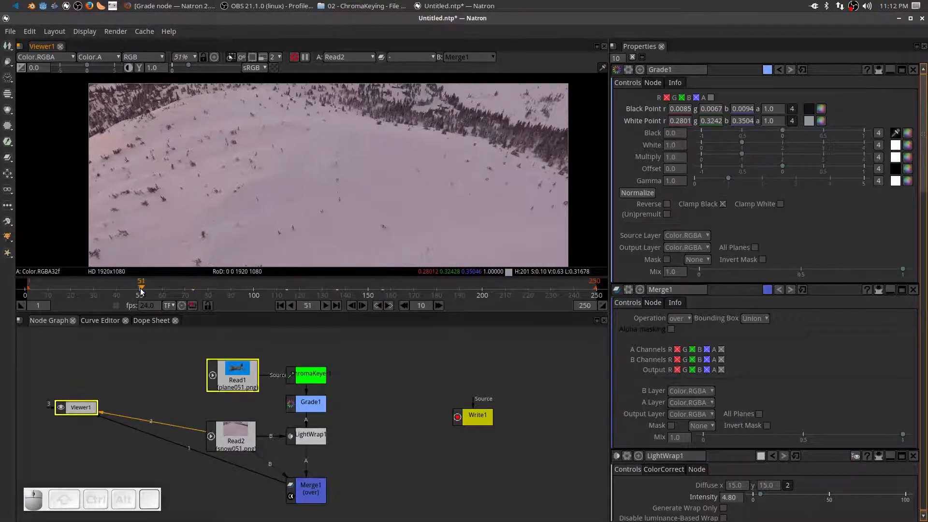
pyautogui.click(472, 289)
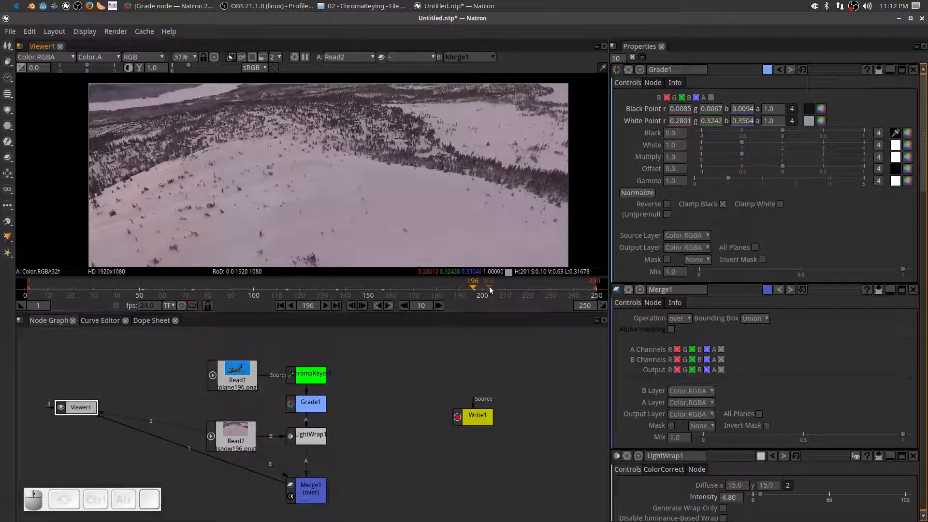
pyautogui.click(489, 289)
# Step: Sample Grade1's Black from a small, very dark patch among the trees beyond the snowy ridge
pyautogui.scroll(2, 129, 128)
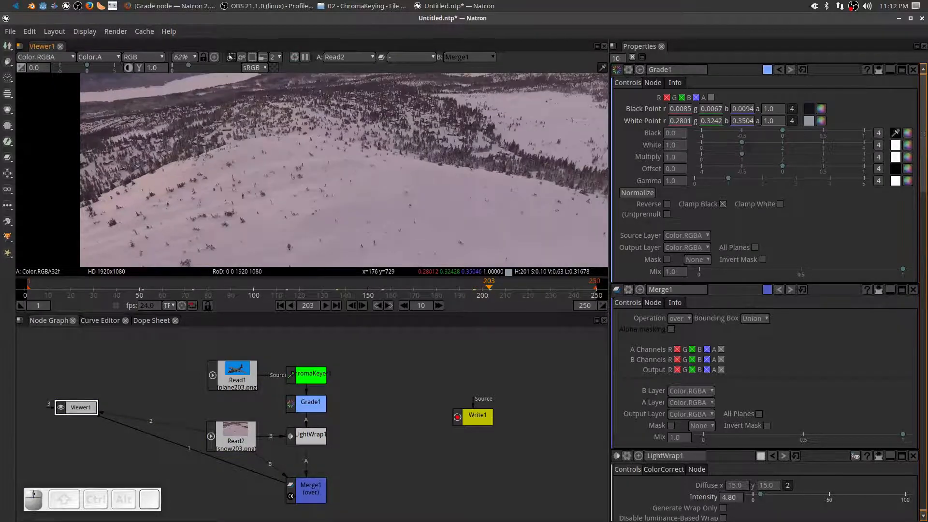
pyautogui.scroll(20, 138, 166)
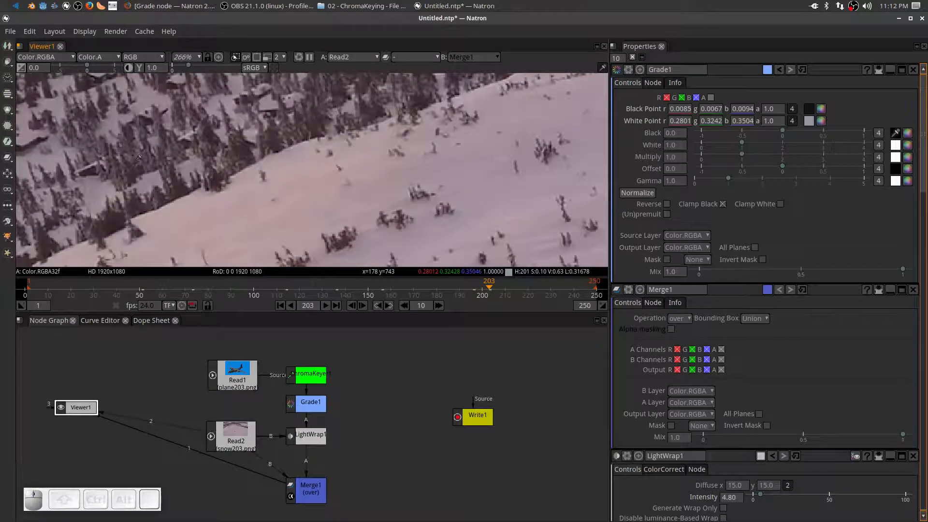
pyautogui.scroll(3, 139, 156)
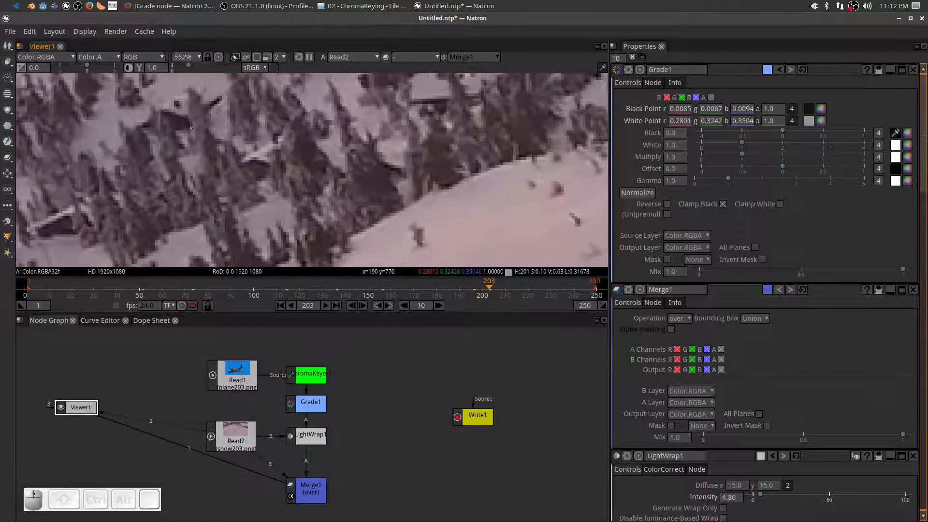
pyautogui.scroll(5, 207, 155)
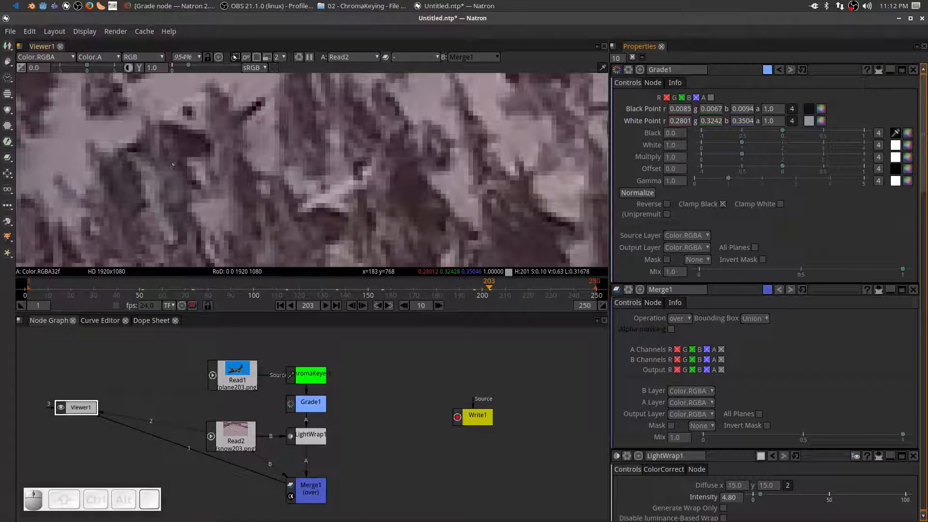
pyautogui.press('shift')
pyautogui.keyDown('ctrl'); pyautogui.keyDown('shift'); pyautogui.click(191, 131); pyautogui.keyUp('shift'); pyautogui.keyUp('ctrl')
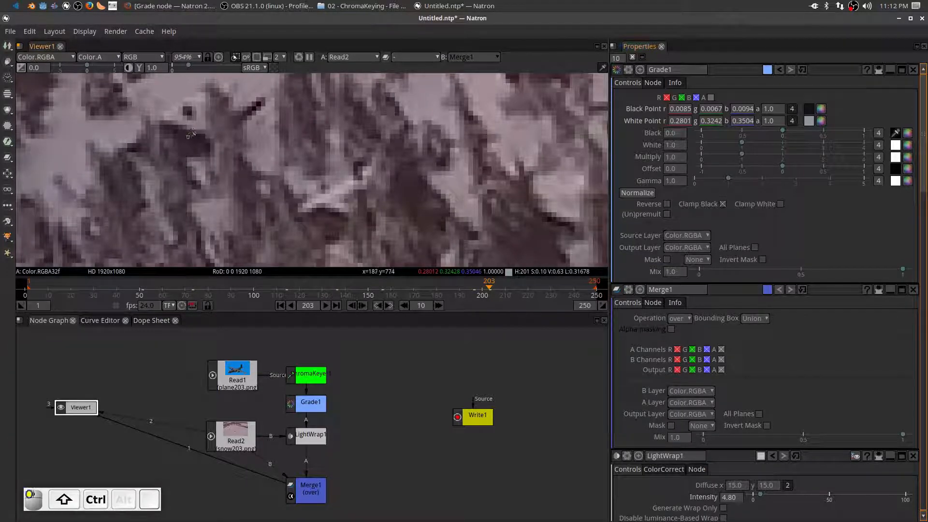
pyautogui.moveTo(199, 137); pyautogui.dragTo(203, 140)
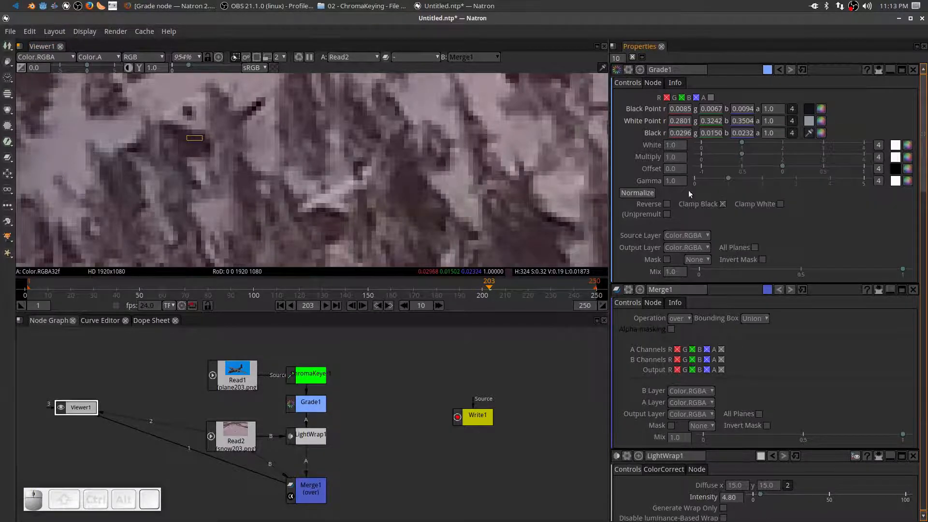
# Step: Sample Grade1's White from the bright, sunlit strip of snow near the lower edge of the background footage
pyautogui.scroll(-15, 312, 148)
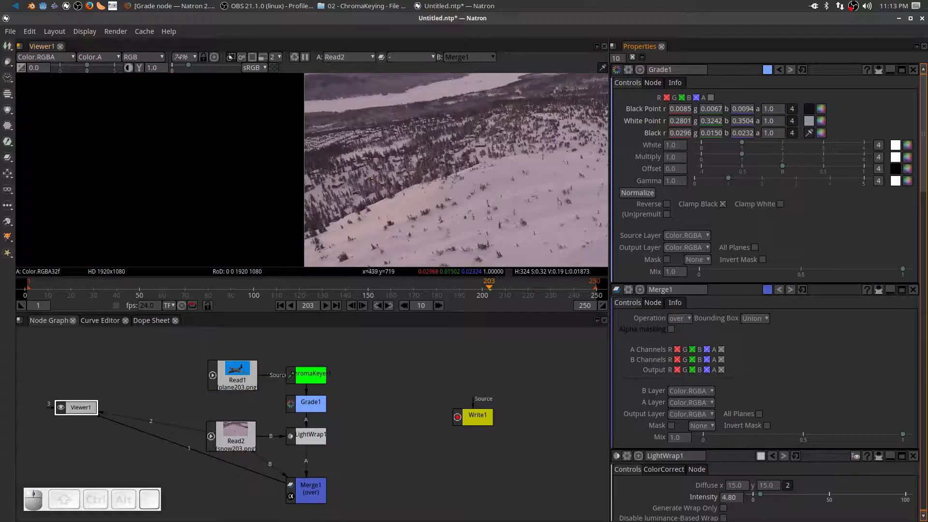
pyautogui.moveTo(352, 190); pyautogui.dragTo(269, 147)
pyautogui.scroll(-2, 269, 146)
pyautogui.scroll(-2, 417, 198)
pyautogui.moveTo(417, 198); pyautogui.dragTo(347, 159)
pyautogui.moveTo(390, 203); pyautogui.dragTo(347, 170)
pyautogui.scroll(-1, 347, 171)
pyautogui.moveTo(345, 207); pyautogui.dragTo(361, 223)
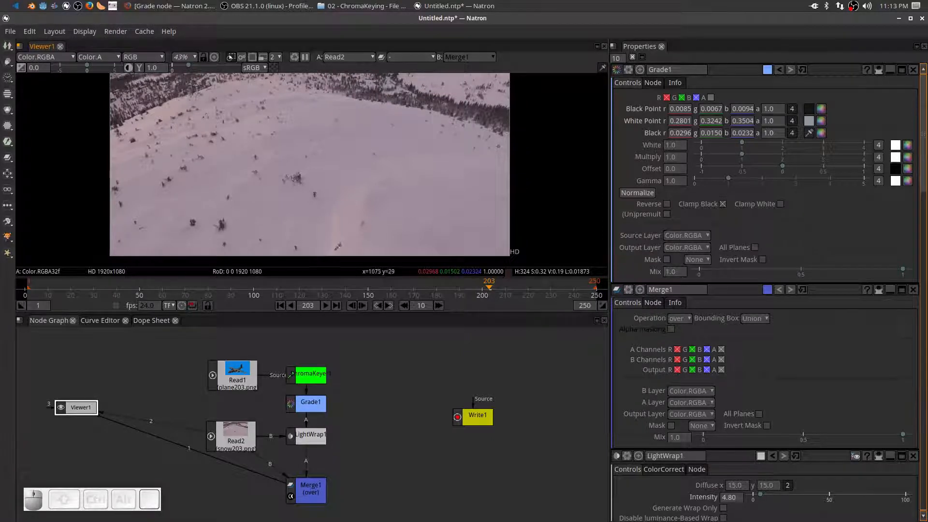
pyautogui.scroll(8, 346, 239)
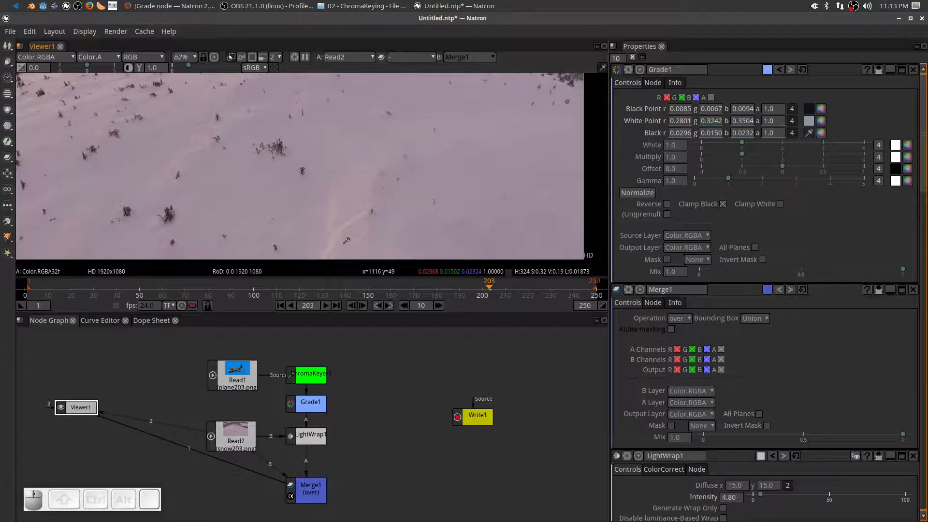
pyautogui.scroll(10, 346, 240)
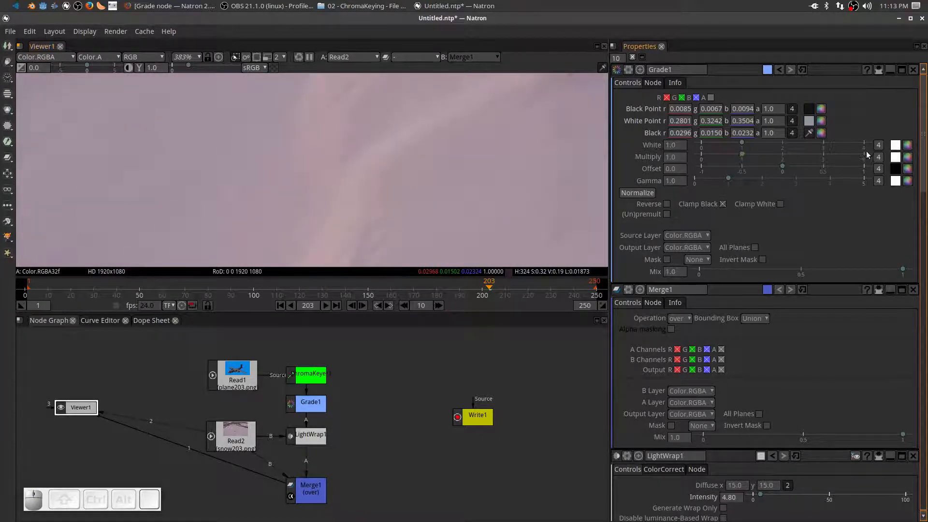
pyautogui.click(893, 145)
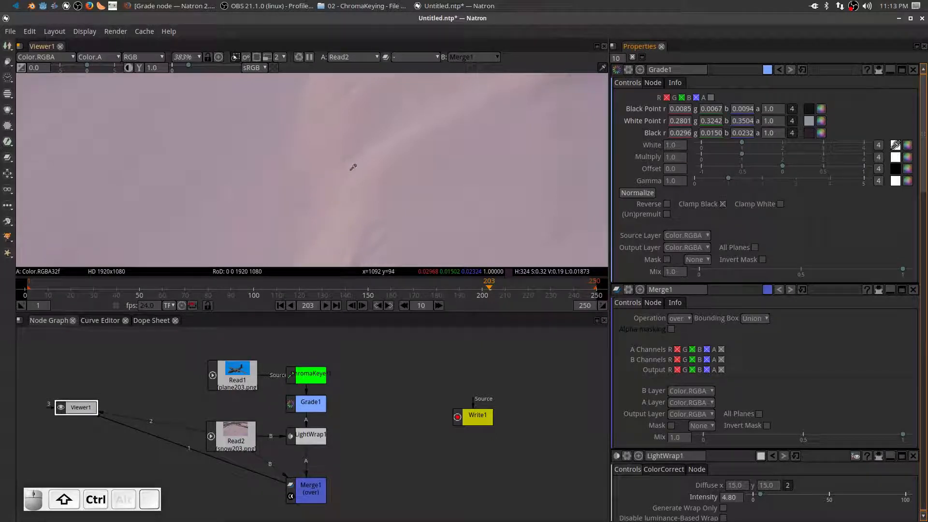
pyautogui.moveTo(340, 180); pyautogui.dragTo(351, 198)
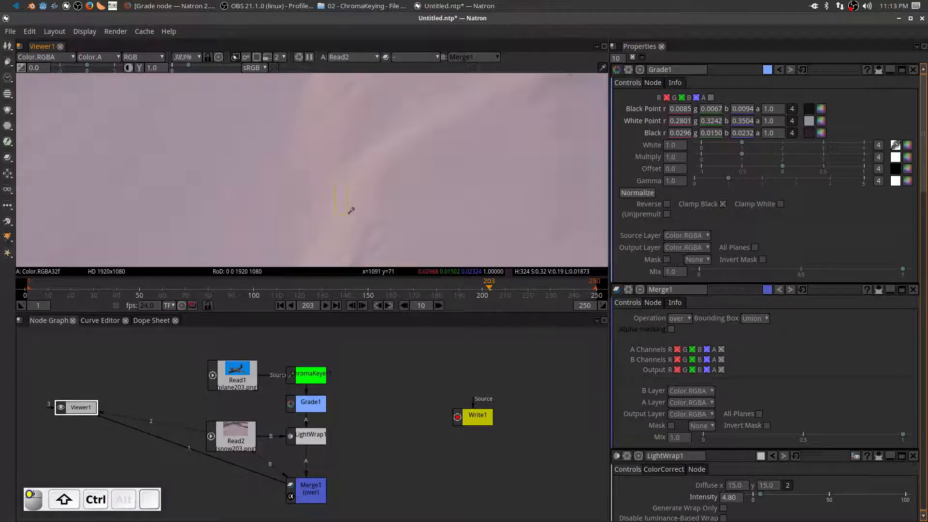
# Step: Sample Grade1's White from a small, narrow patch of bright snow in the background footage at frame 203
pyautogui.moveTo(351, 211); pyautogui.dragTo(350, 208)
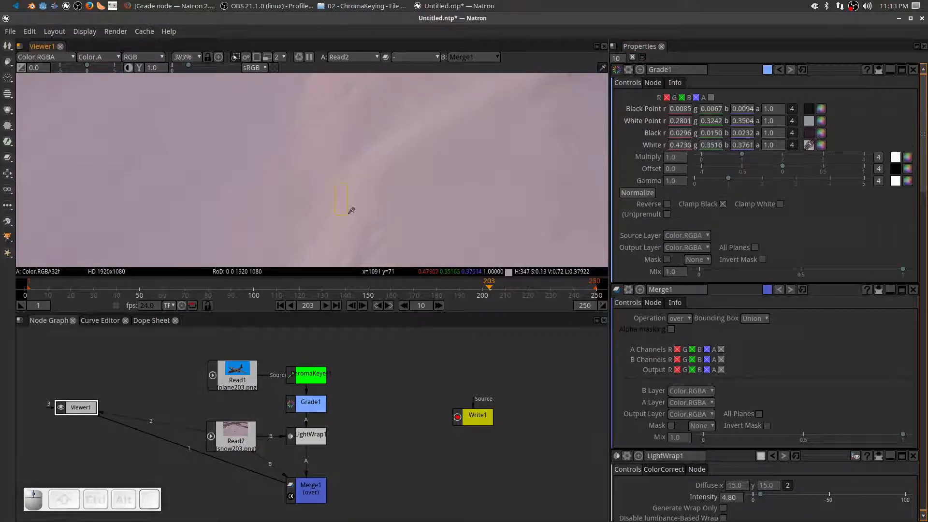
pyautogui.scroll(-10, 358, 198)
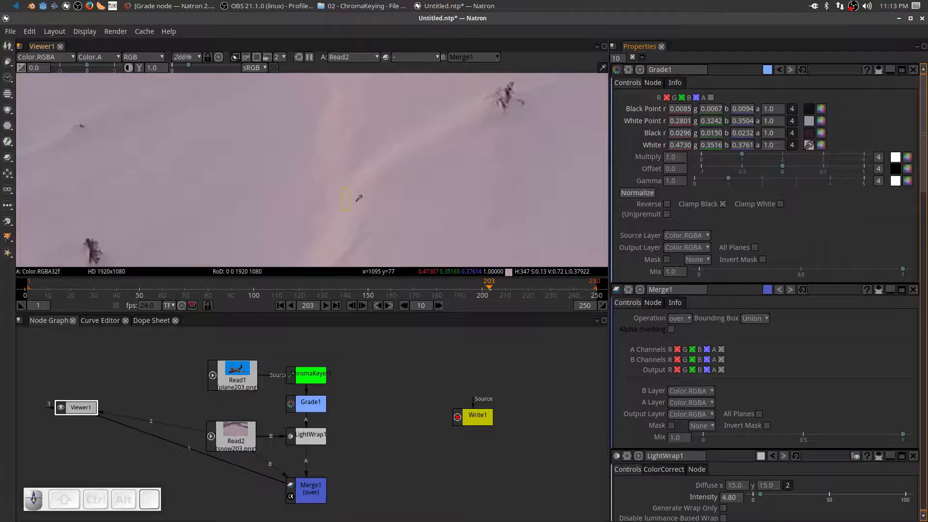
pyautogui.scroll(-3, 362, 198)
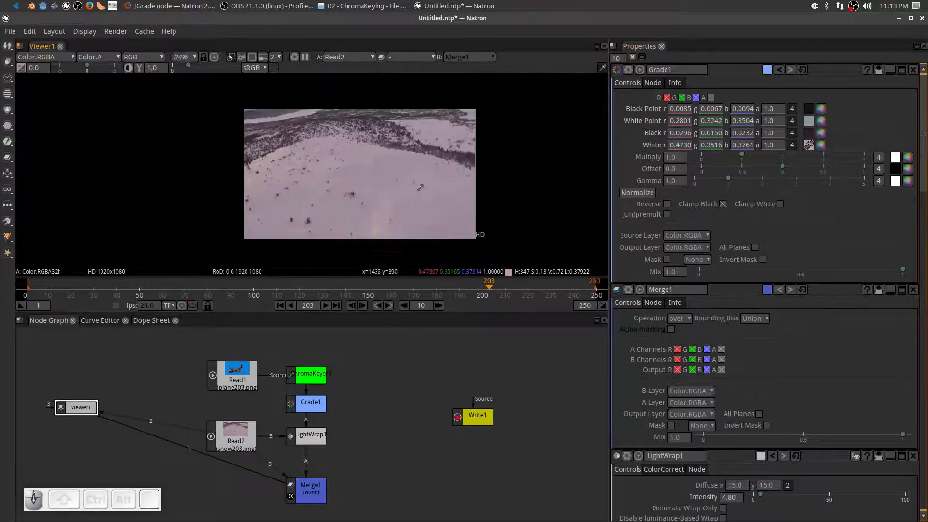
# Step: Disconnect Viewer1's second input from Read2 and display the Merge1 composite through its first input
pyautogui.click(144, 418)
pyautogui.moveTo(158, 405); pyautogui.dragTo(155, 405)
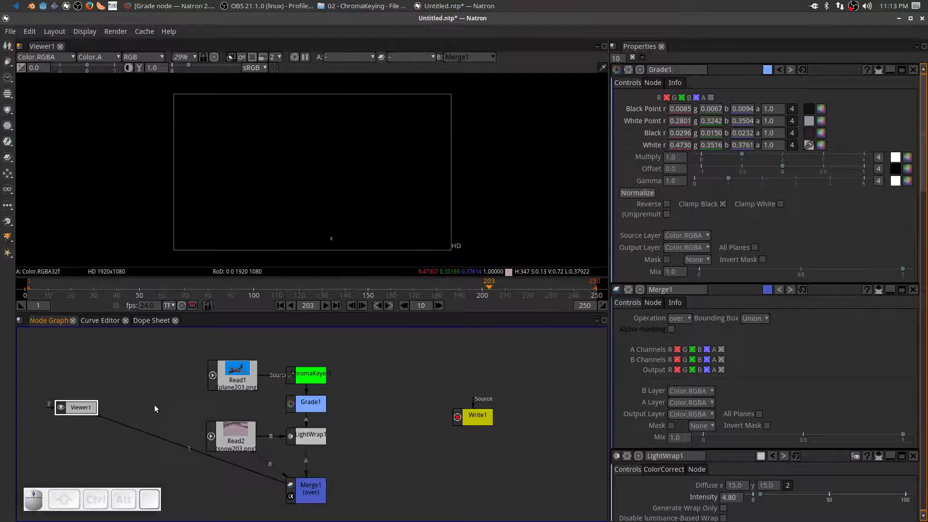
pyautogui.click(77, 408)
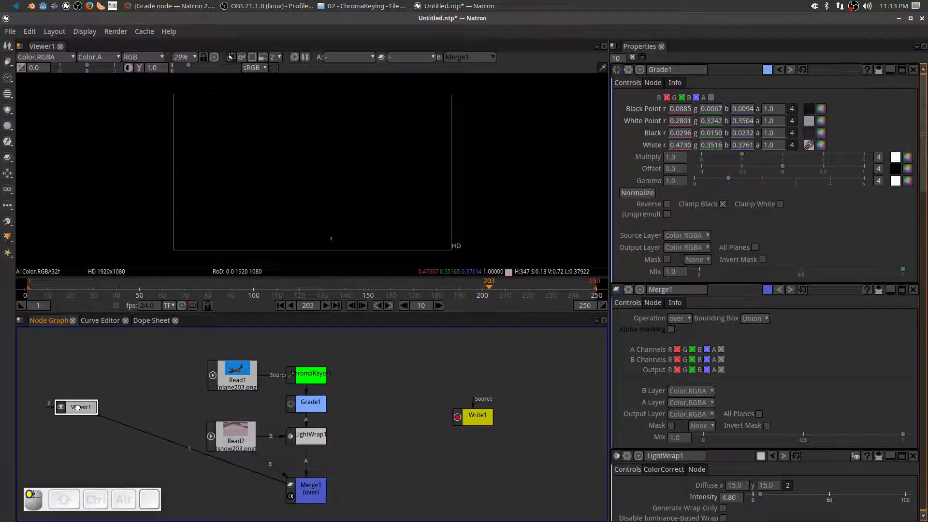
pyautogui.press('1')
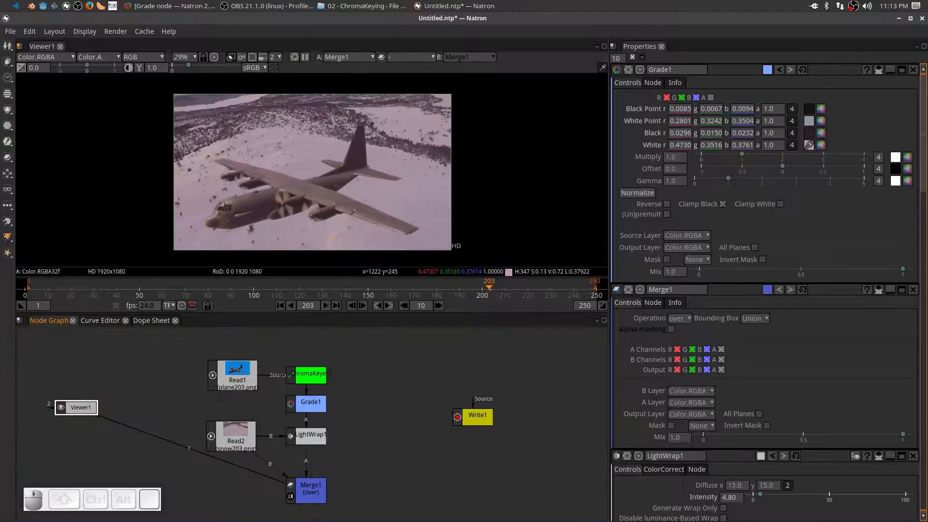
pyautogui.scroll(1, 353, 210)
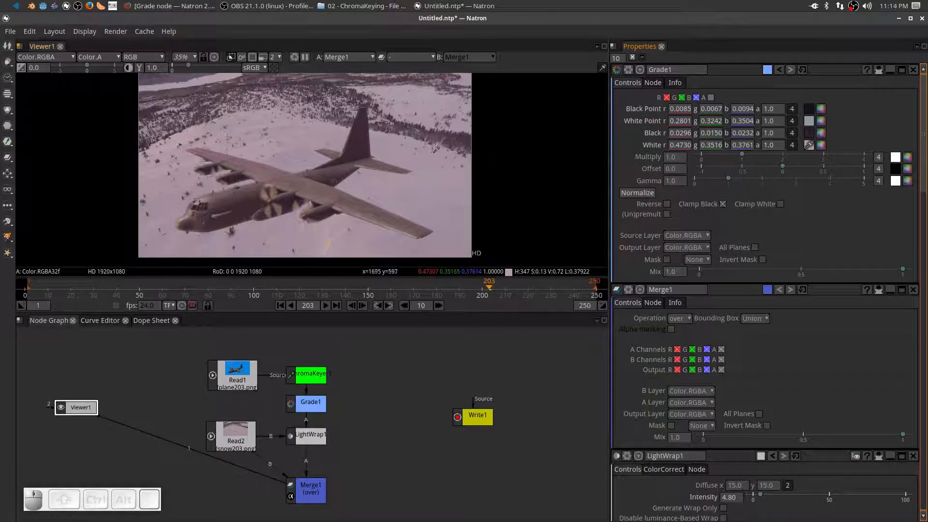
# Step: Tidy the node graph by placing Viewer1 to the right of Merge1 and routing the Read2-to-Merge1 connection through a dot below Read2
pyautogui.moveTo(310, 493); pyautogui.dragTo(308, 487)
pyautogui.moveTo(74, 405); pyautogui.dragTo(403, 481)
pyautogui.moveTo(317, 478); pyautogui.dragTo(316, 469)
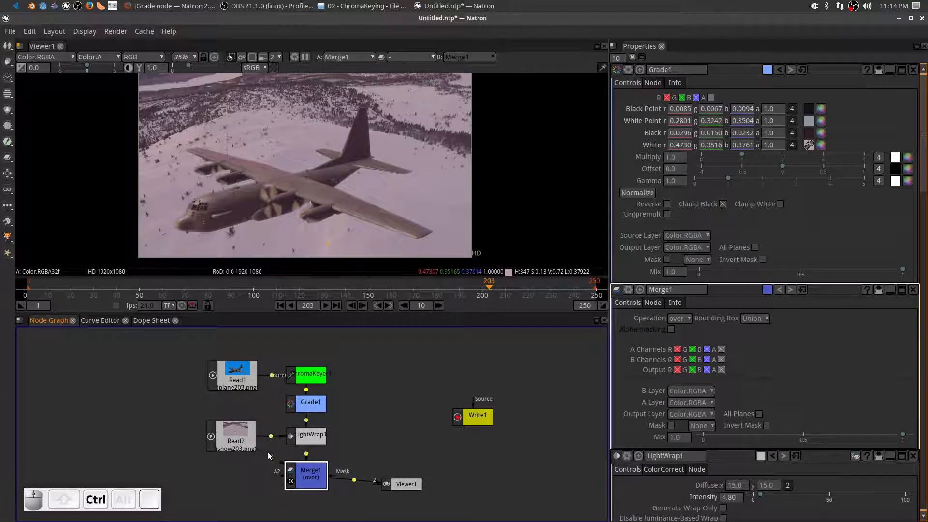
pyautogui.moveTo(268, 459); pyautogui.dragTo(230, 476)
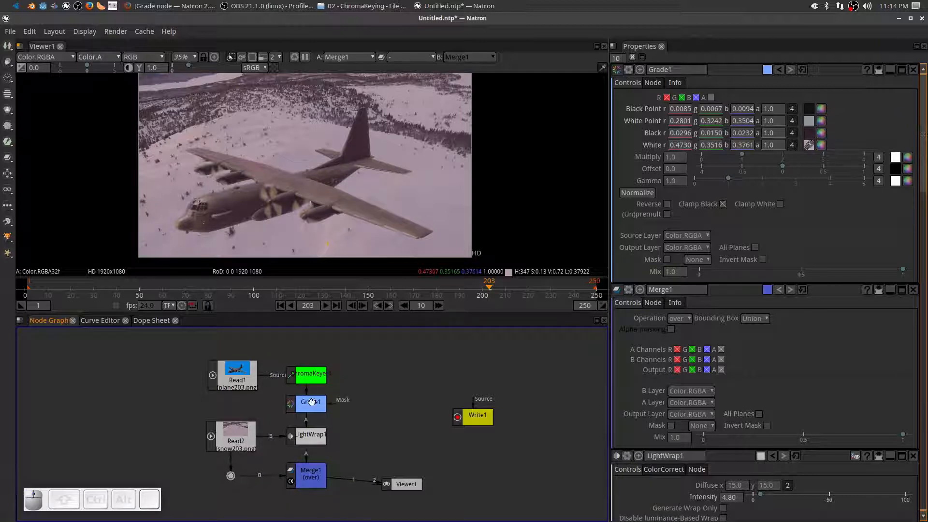
pyautogui.moveTo(397, 482); pyautogui.dragTo(442, 475)
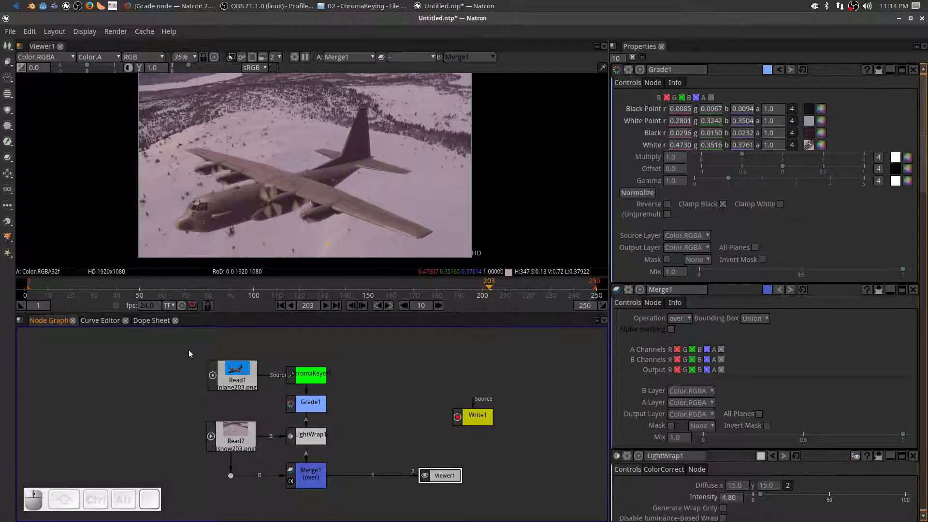
# Step: Insert a second Grade node between Merge1 and Viewer1 and line the three nodes up in a row
pyautogui.click(304, 477)
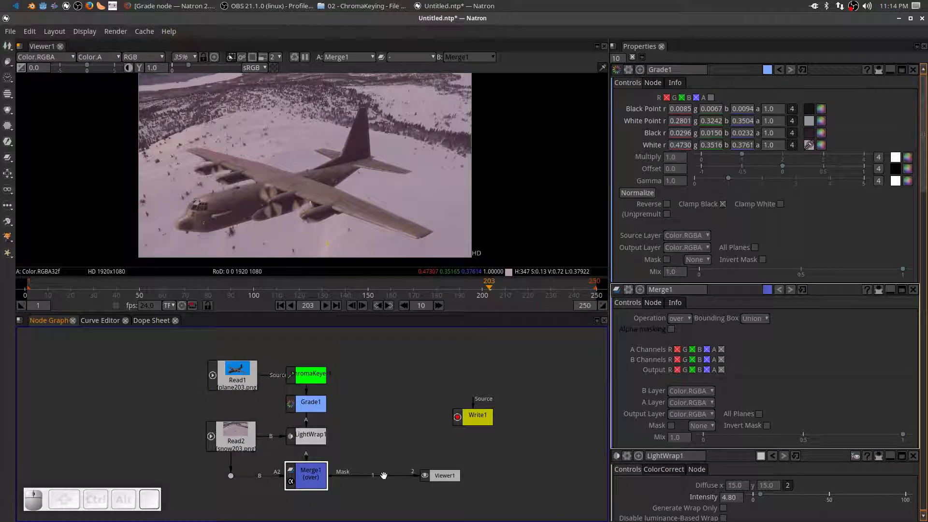
pyautogui.rightClick(382, 451)
pyautogui.moveTo(448, 332)
pyautogui.click(568, 368)
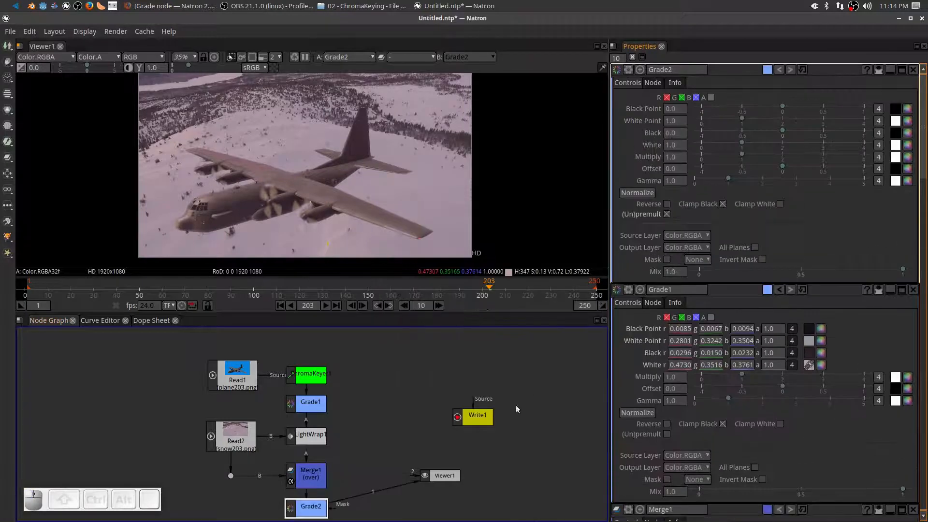
pyautogui.moveTo(307, 507); pyautogui.dragTo(366, 474)
pyautogui.moveTo(434, 474); pyautogui.dragTo(472, 475)
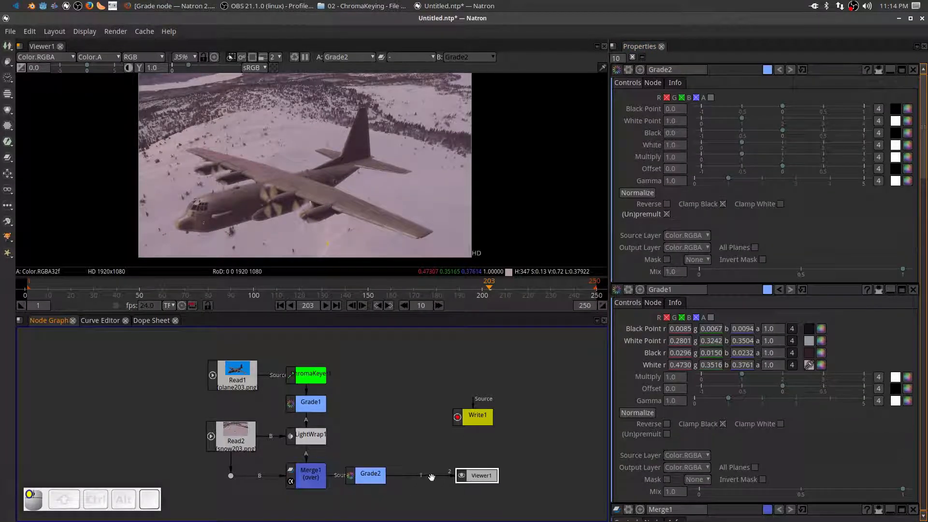
pyautogui.moveTo(366, 474); pyautogui.dragTo(382, 474)
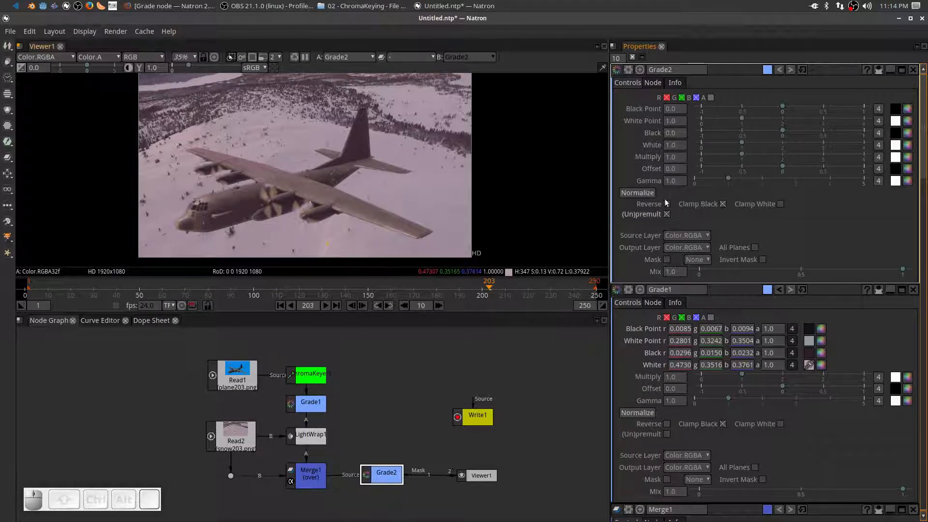
# Step: Normalize Grade2's black and white points at frame 203 and move Viewer1 farther right of Grade2
pyautogui.click(630, 195)
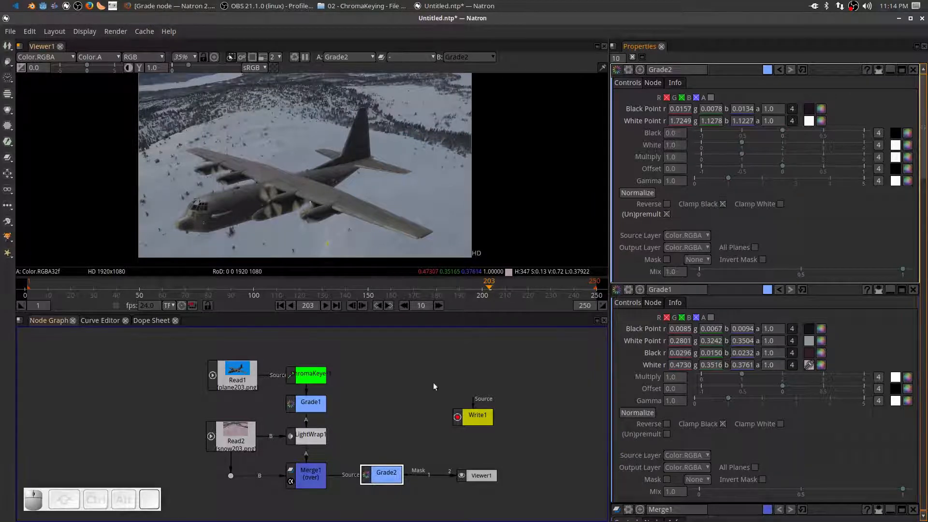
pyautogui.moveTo(479, 473); pyautogui.dragTo(506, 474)
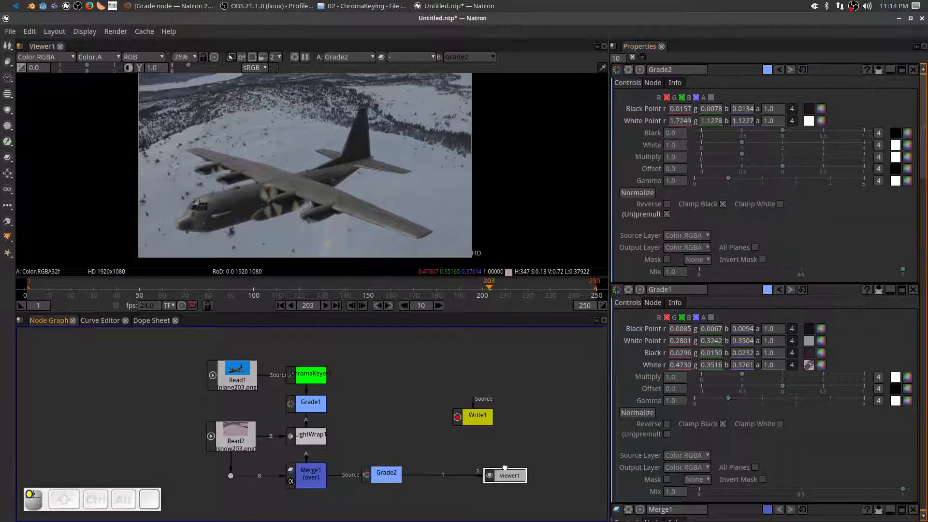
# Step: Examine the airplane's color match against the snow at frames across the timeline, including 129, 174, 206, 57, 36 and 137, stopping at frame 117
pyautogui.click(320, 286)
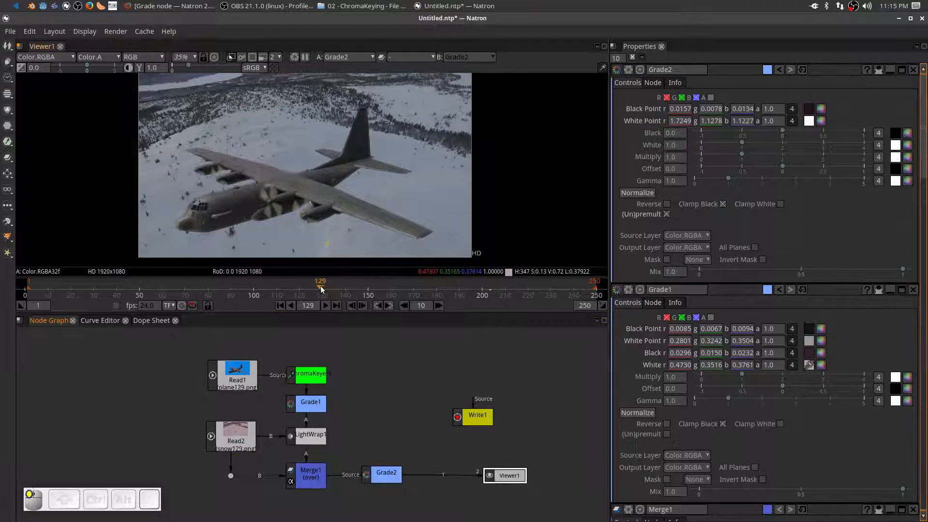
pyautogui.click(423, 287)
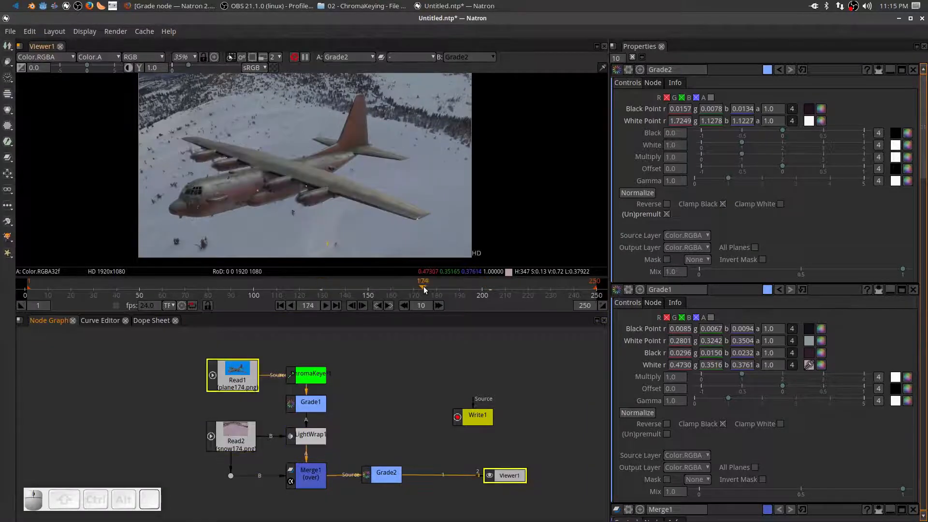
pyautogui.click(495, 288)
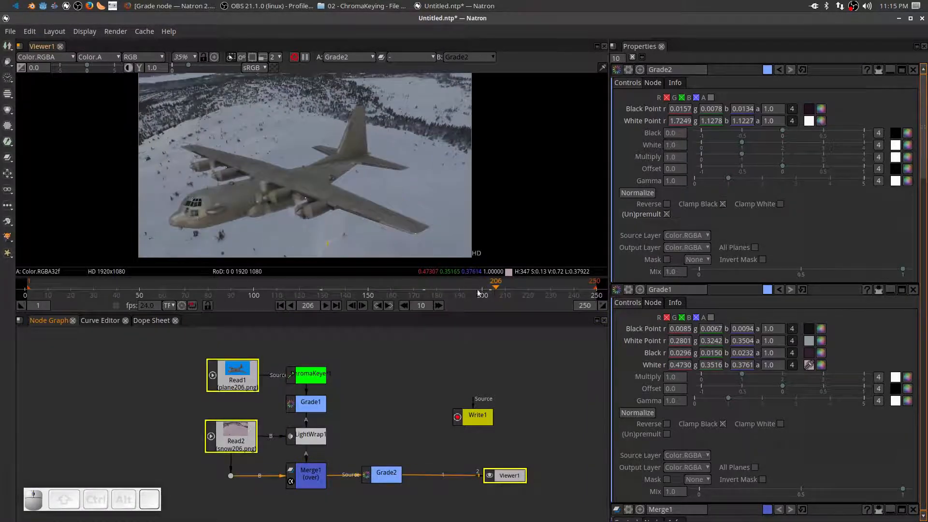
pyautogui.click(229, 287)
pyautogui.click(155, 287)
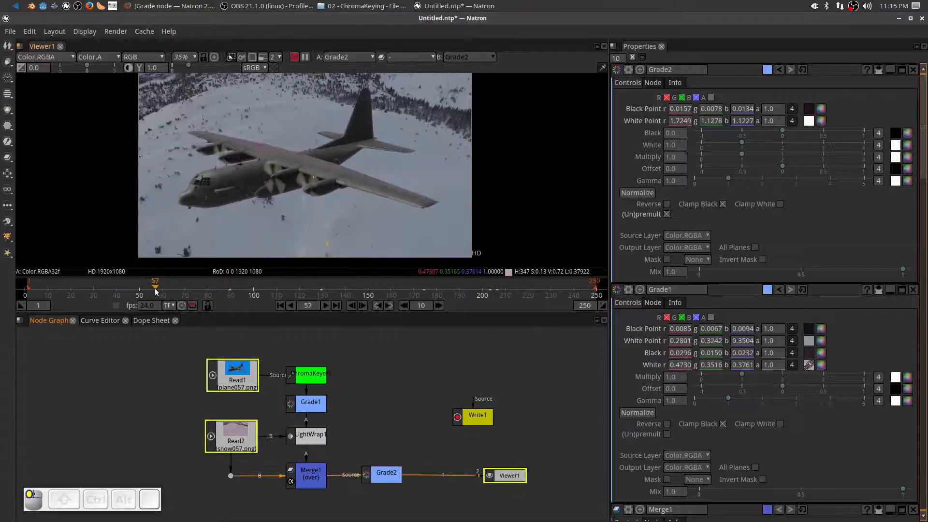
pyautogui.click(108, 290)
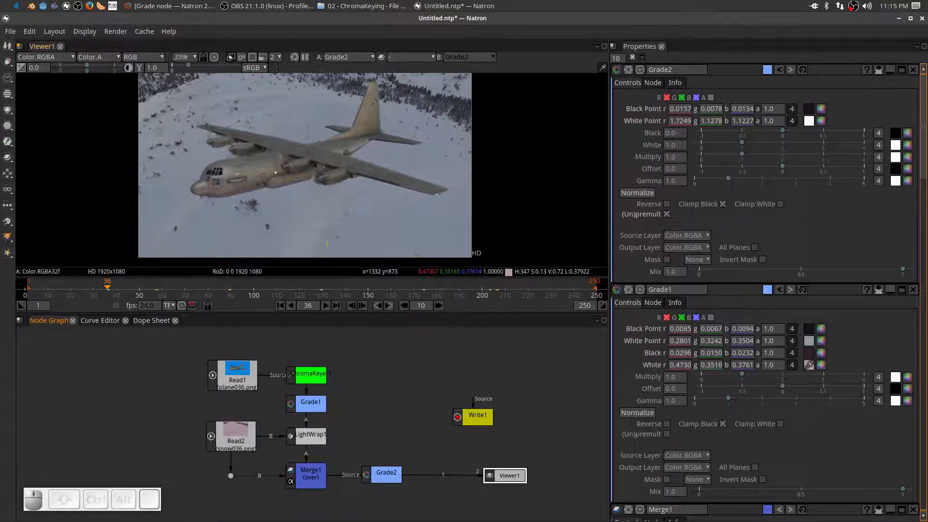
pyautogui.moveTo(193, 285); pyautogui.dragTo(279, 286)
pyautogui.click(337, 288)
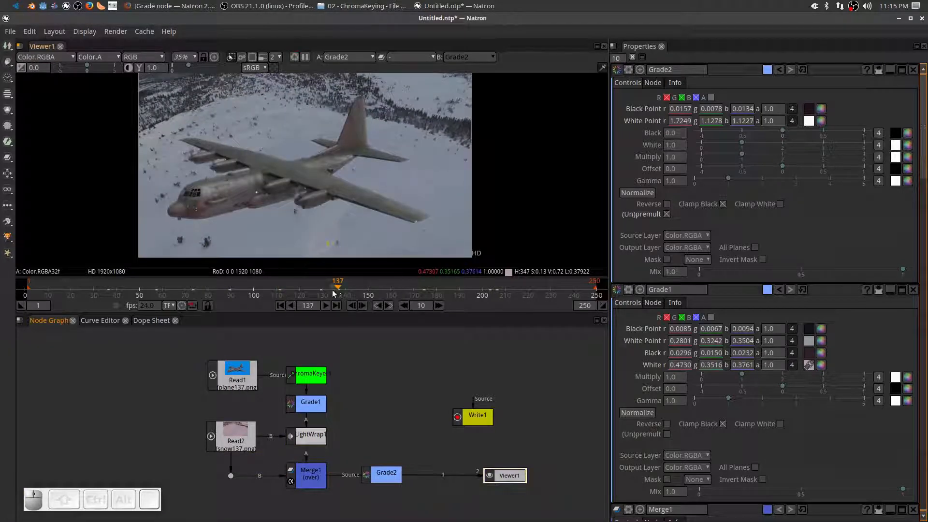
pyautogui.click(292, 286)
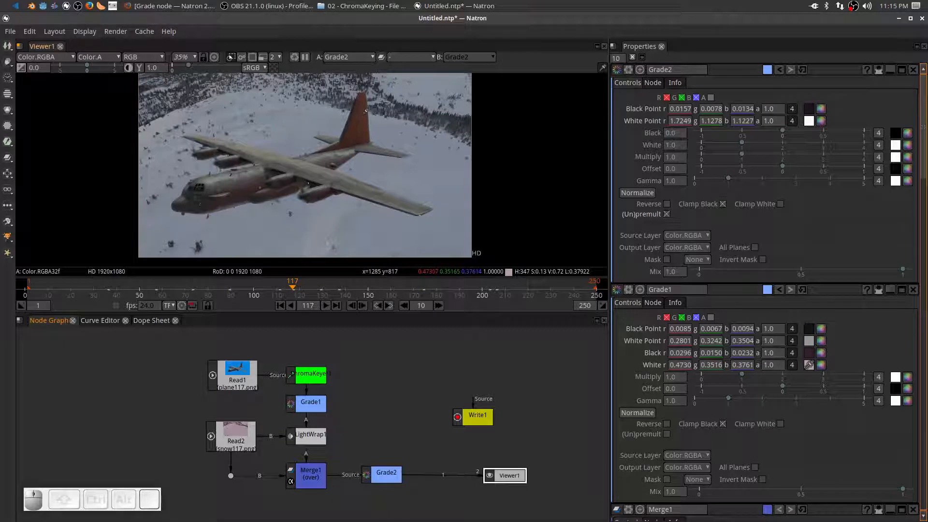
# Step: Move Read1, the chroma keyer and Grade1 upward to open a gap above LightWrap1
pyautogui.moveTo(238, 382); pyautogui.dragTo(237, 360)
pyautogui.click(319, 377)
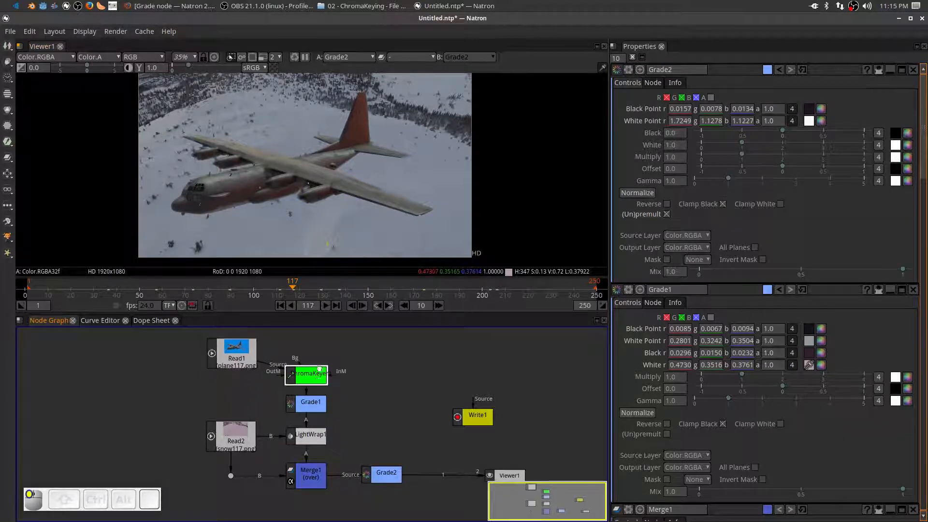
pyautogui.moveTo(318, 377); pyautogui.dragTo(319, 353)
pyautogui.moveTo(304, 405); pyautogui.dragTo(304, 384)
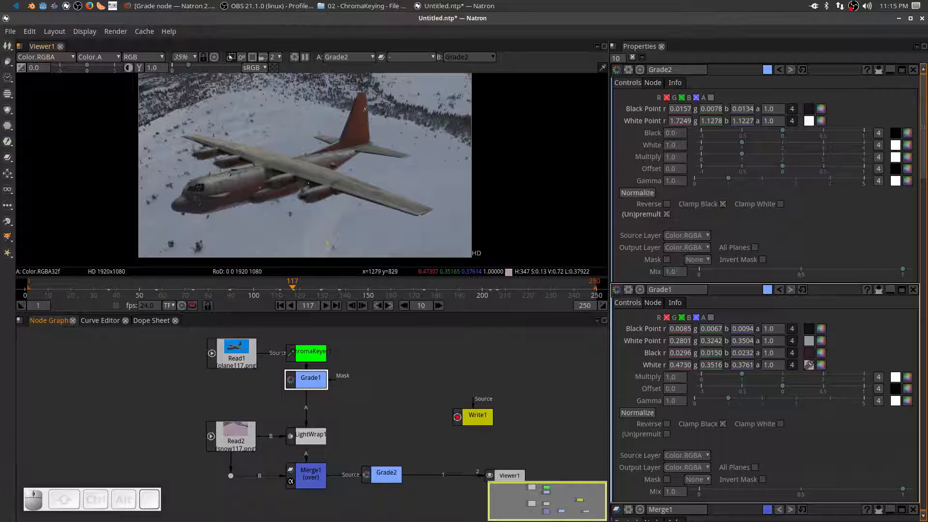
# Step: Insert a Saturation node between Grade1 and LightWrap1 and lower its saturation to 0.5580
pyautogui.click(312, 382)
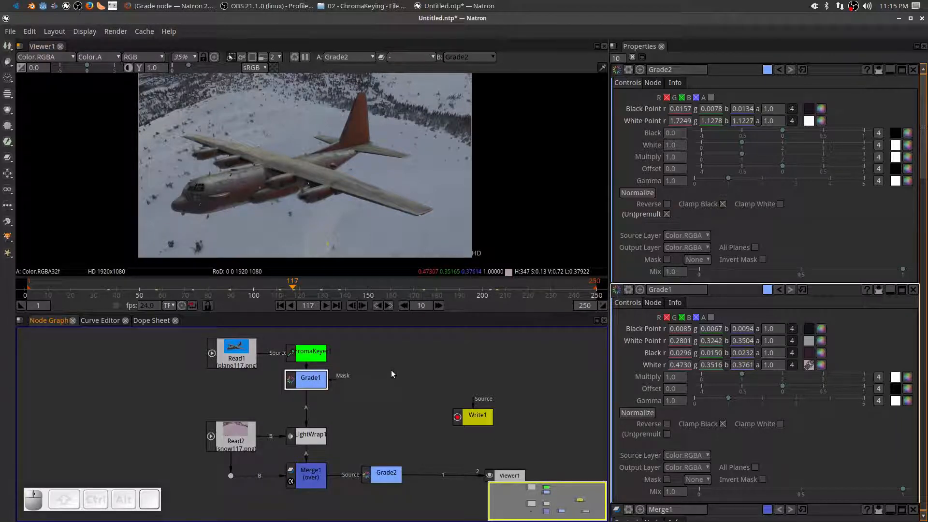
pyautogui.rightClick(369, 370)
pyautogui.moveTo(458, 297)
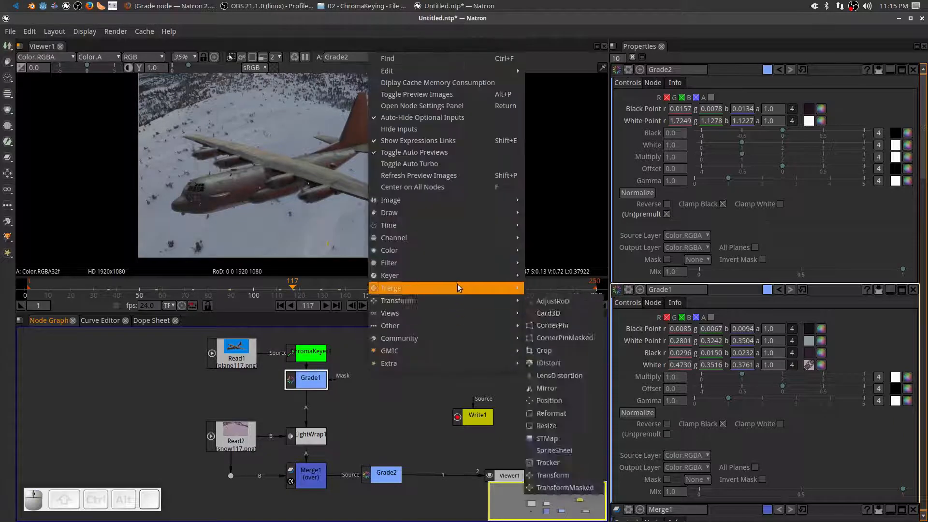
pyautogui.moveTo(457, 248)
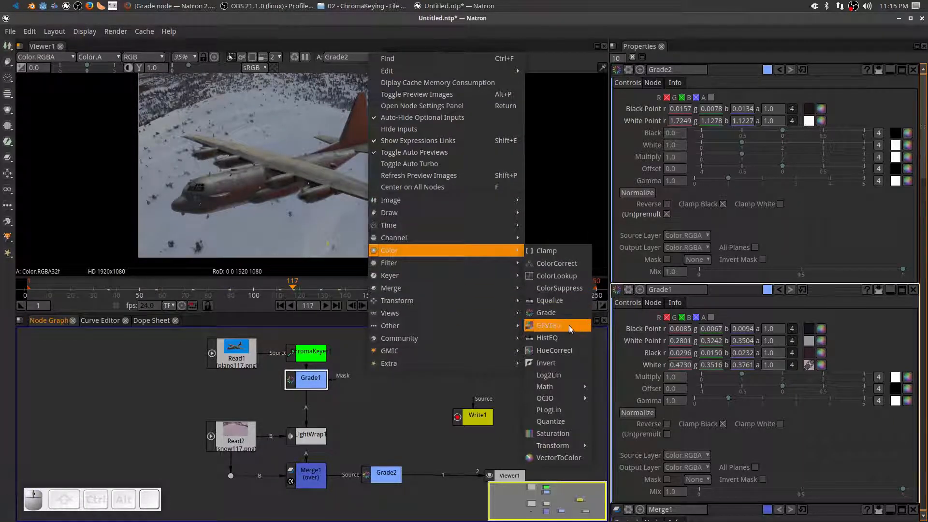
pyautogui.click(545, 434)
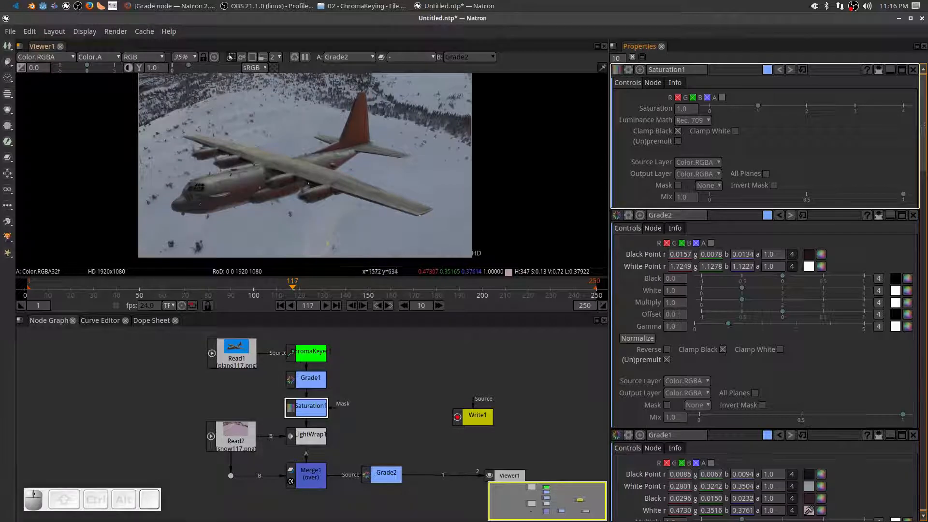
pyautogui.moveTo(760, 106); pyautogui.dragTo(736, 106)
# Step: Normalize Grade2 again at frame 117 to account for the desaturated airplane
pyautogui.click(386, 478)
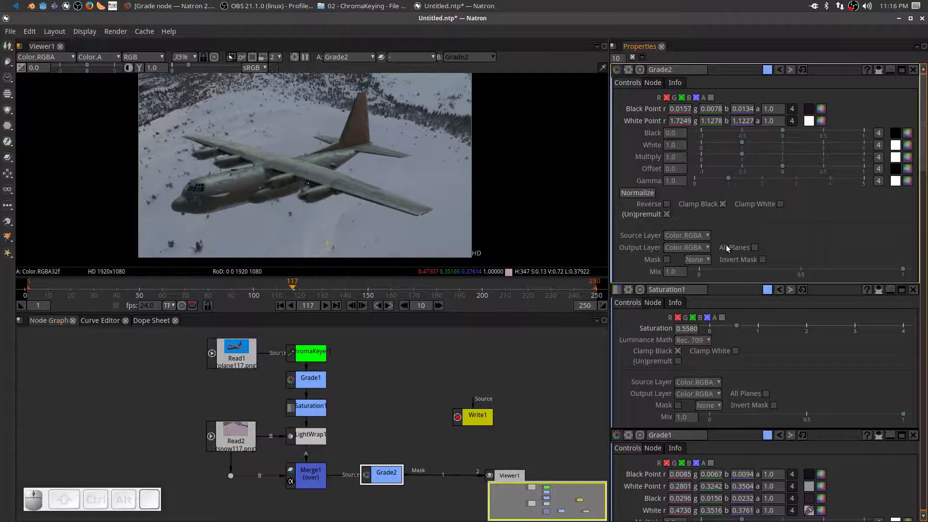
pyautogui.click(646, 195)
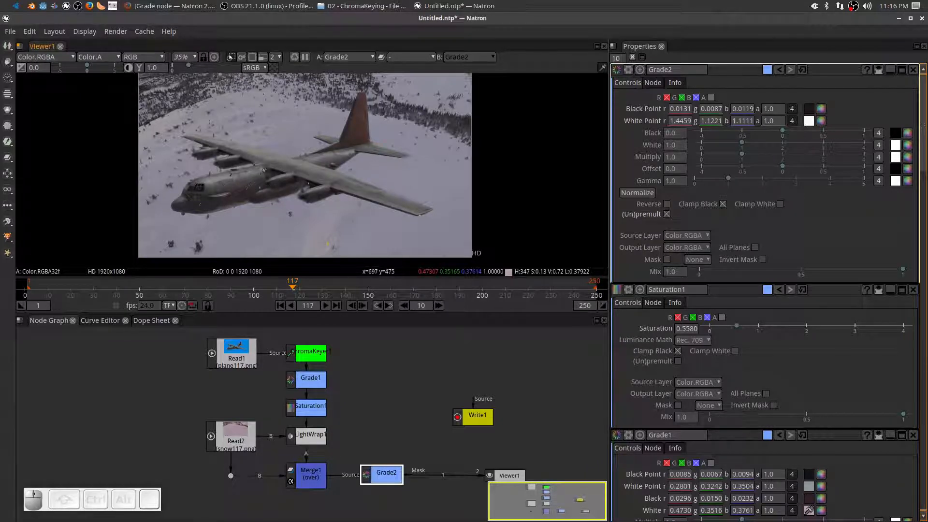
# Step: Try Grade1's Multiply at 1.750 and 0.780 and return it to 1.0
pyautogui.click(311, 380)
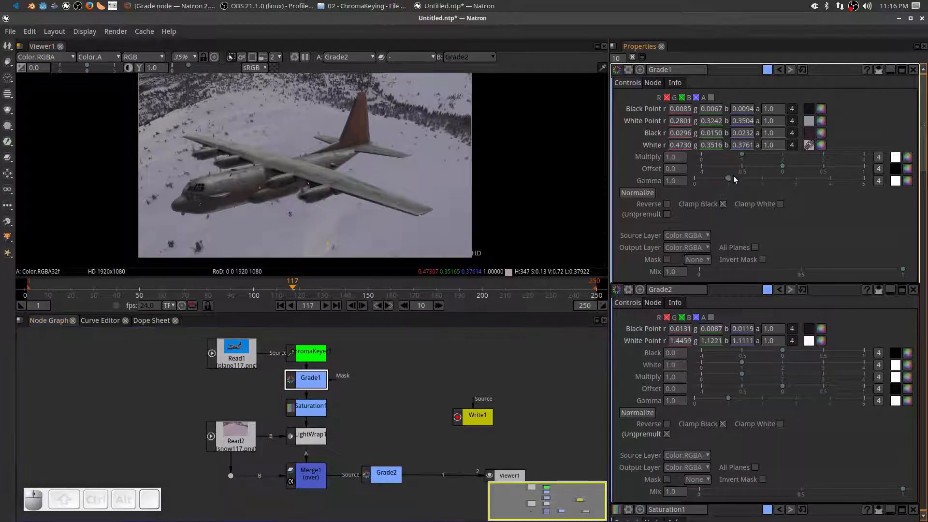
pyautogui.moveTo(743, 155); pyautogui.dragTo(773, 155)
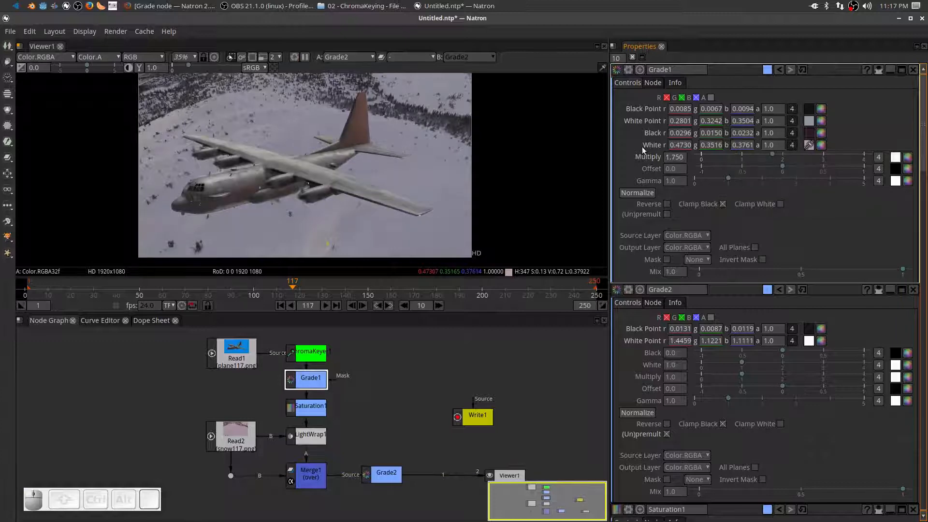
pyautogui.click(733, 156)
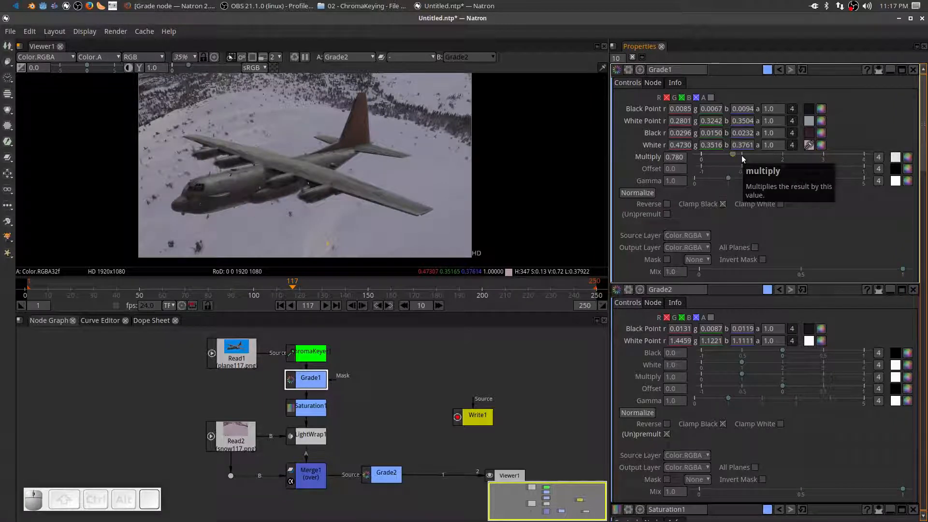
pyautogui.click(742, 156)
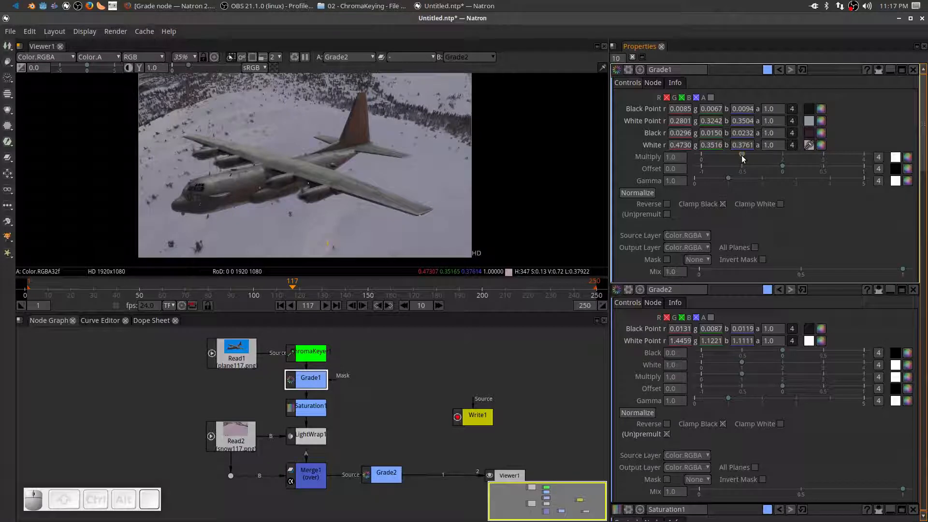
# Step: Try Grade1's Multiply at 0.890 and settle it at 1.050
pyautogui.click(738, 155)
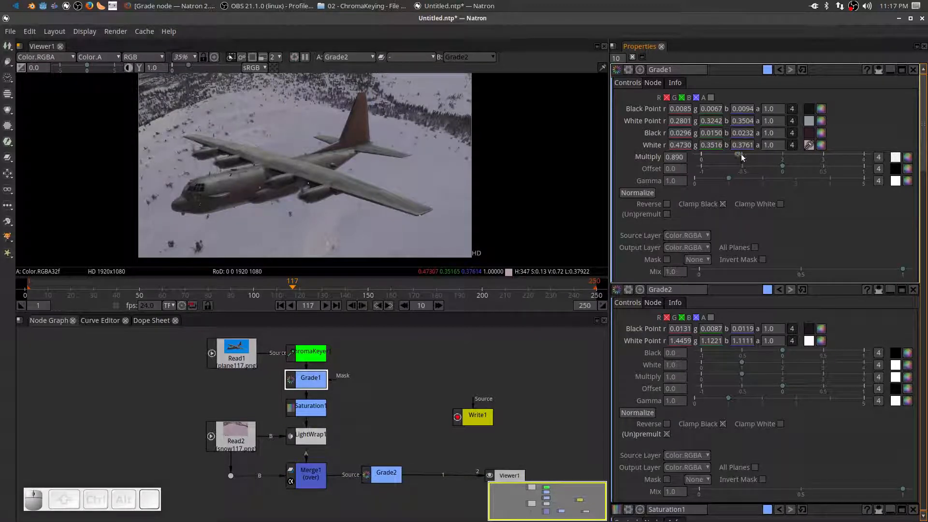
pyautogui.click(744, 156)
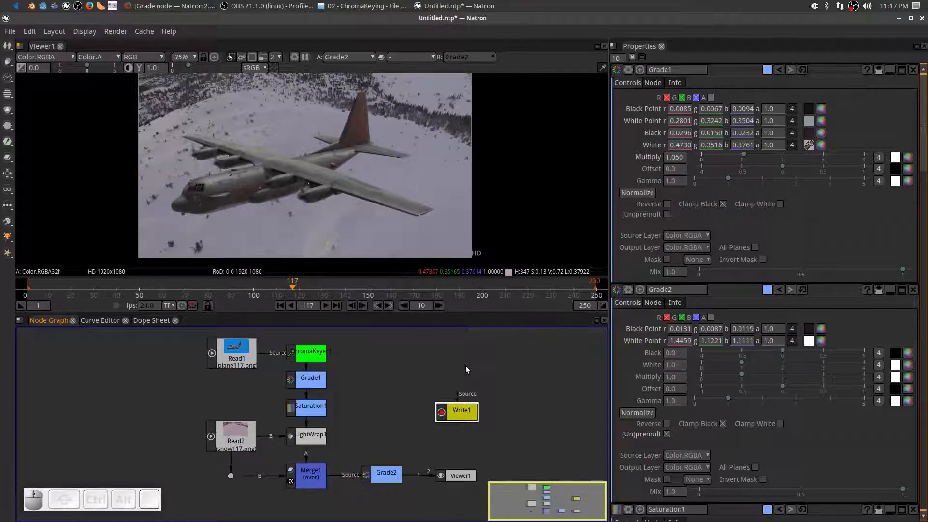
# Step: Insert an OCIOLookTransform node between Grade2 and Viewer1 and arrange both nodes to the right of Grade2
pyautogui.moveTo(459, 474); pyautogui.dragTo(532, 442)
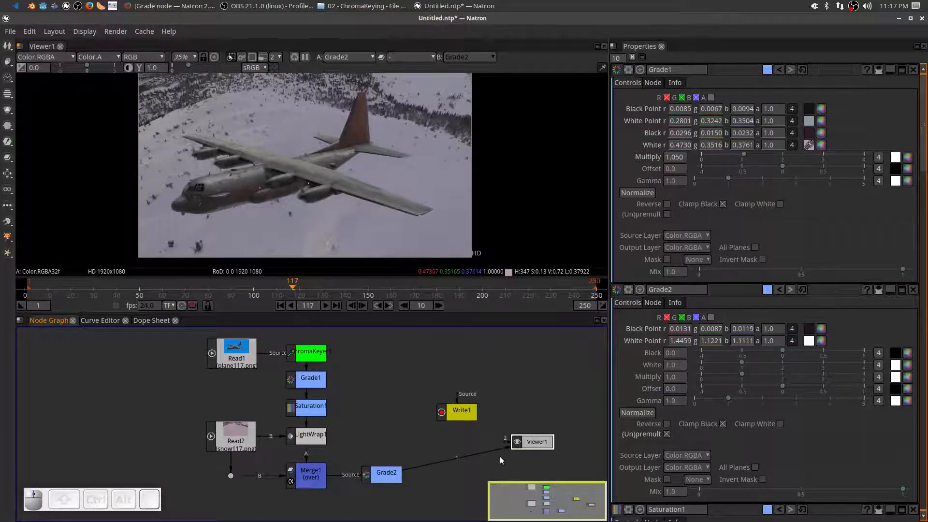
pyautogui.click(401, 475)
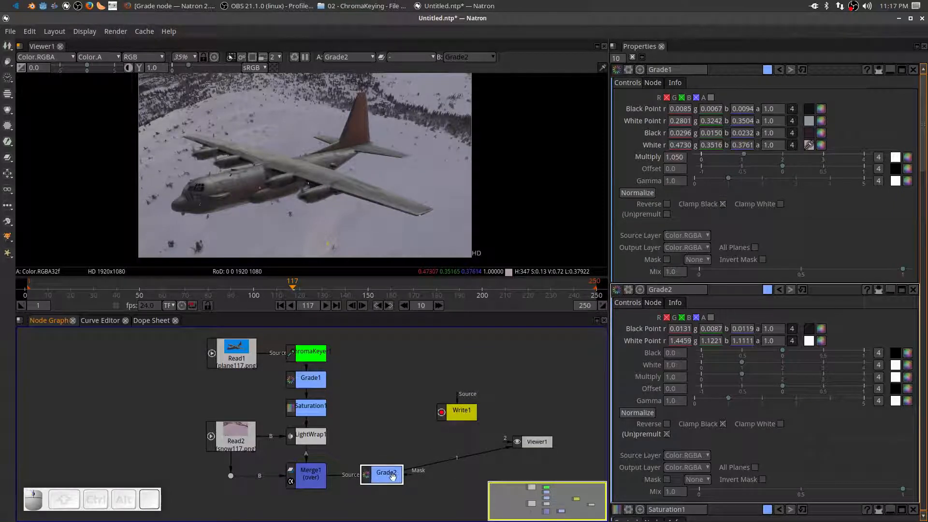
pyautogui.rightClick(432, 486)
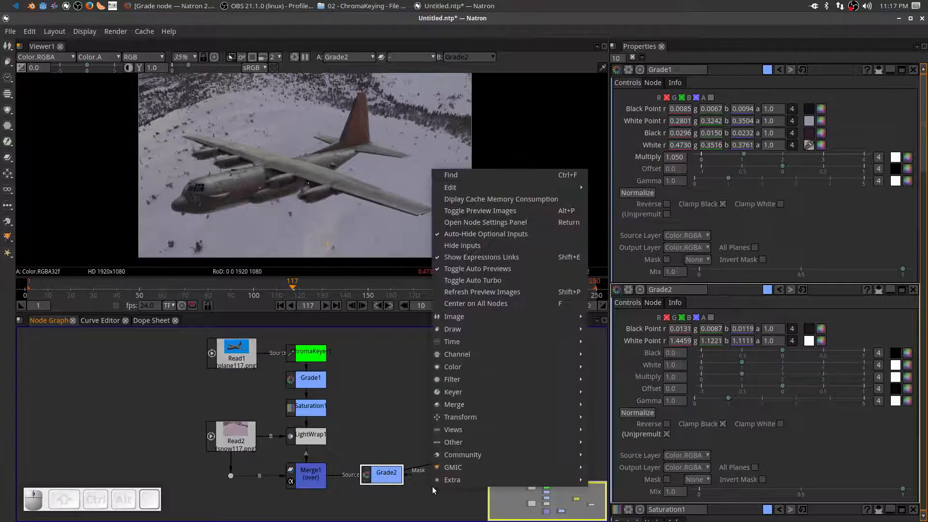
pyautogui.moveTo(482, 421)
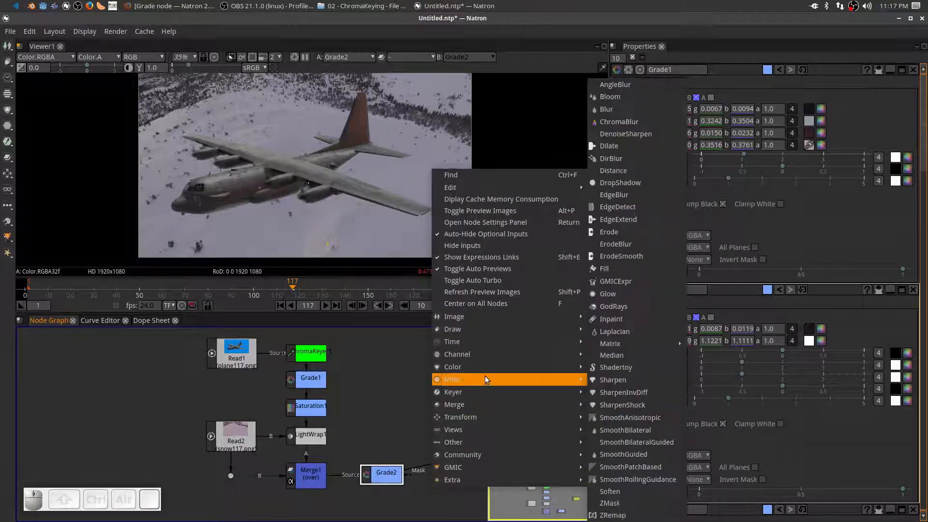
pyautogui.moveTo(485, 369)
pyautogui.moveTo(628, 456)
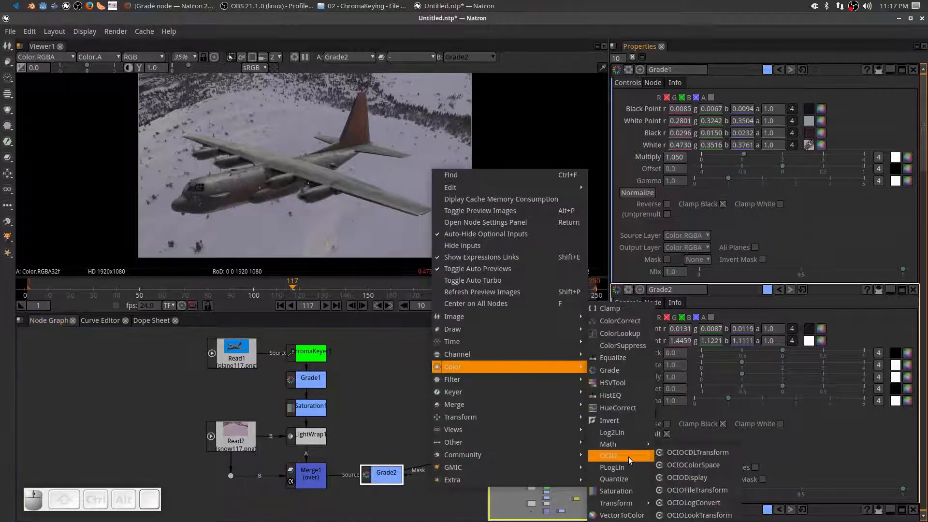
pyautogui.click(698, 516)
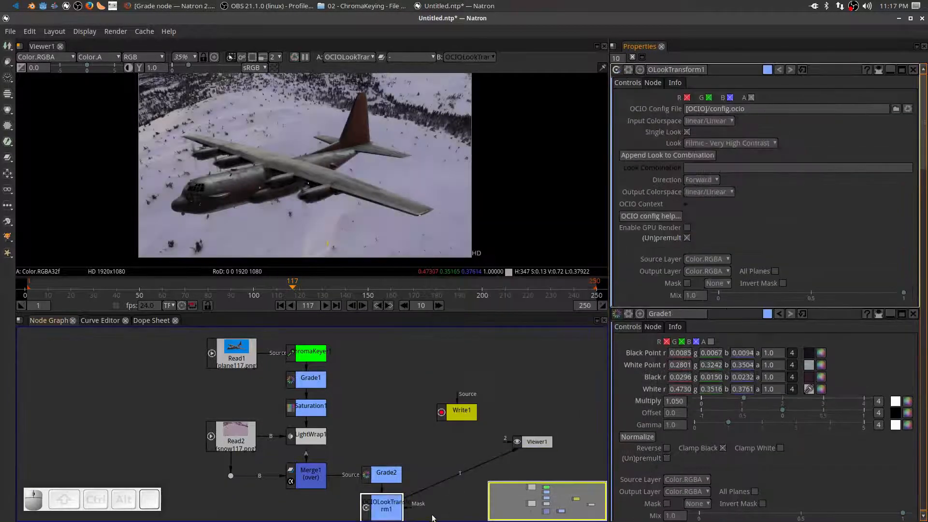
pyautogui.moveTo(390, 502); pyautogui.dragTo(441, 470)
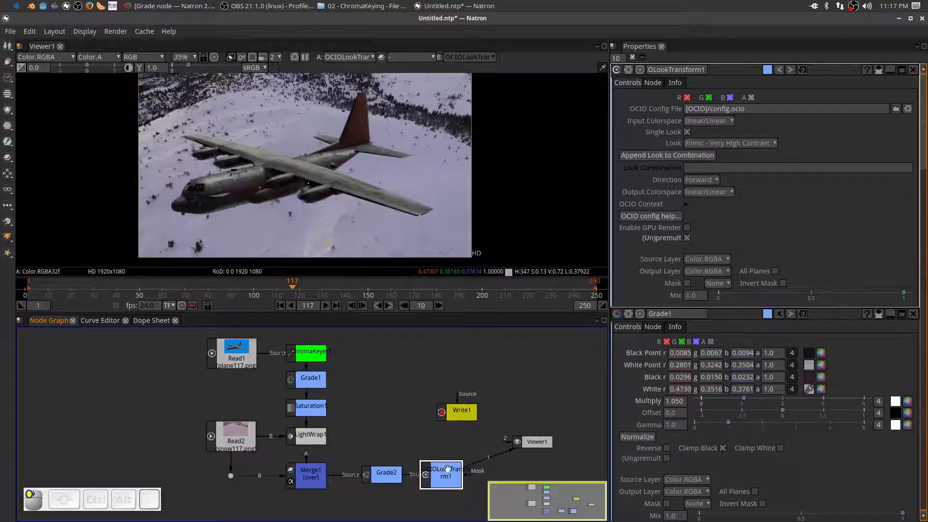
pyautogui.moveTo(537, 445); pyautogui.dragTo(502, 448)
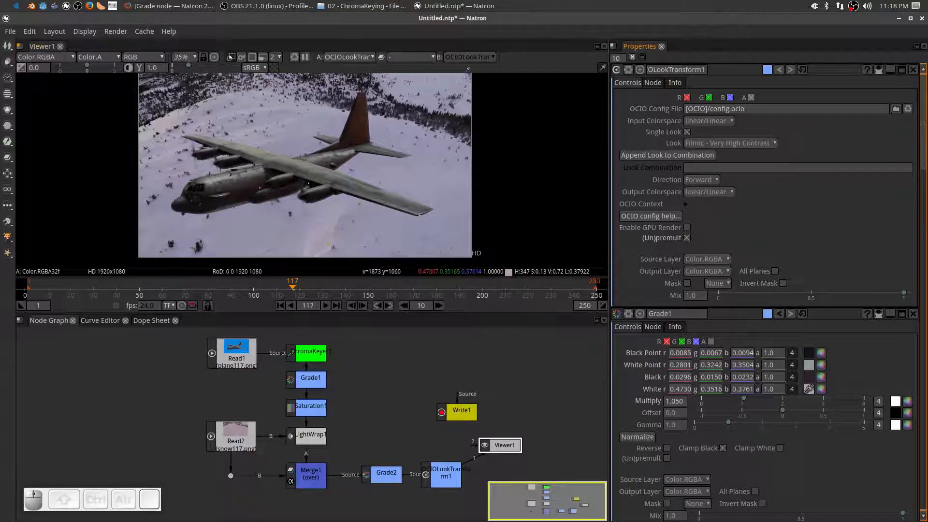
# Step: Try the Kodak Portra 400VC look on the OCIOLookTransform node and check it at several frames, ending on frame 73
pyautogui.scroll(-11, 773, 143)
pyautogui.click(775, 143)
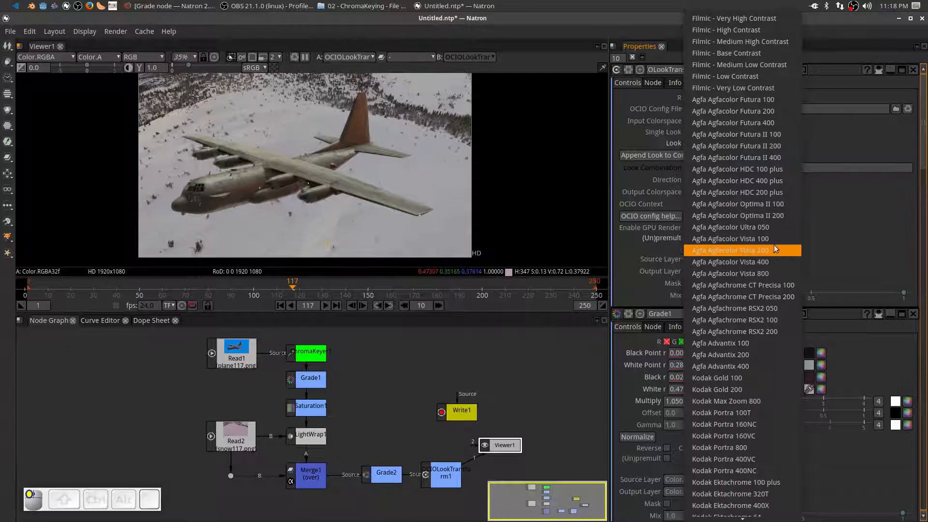
pyautogui.click(749, 460)
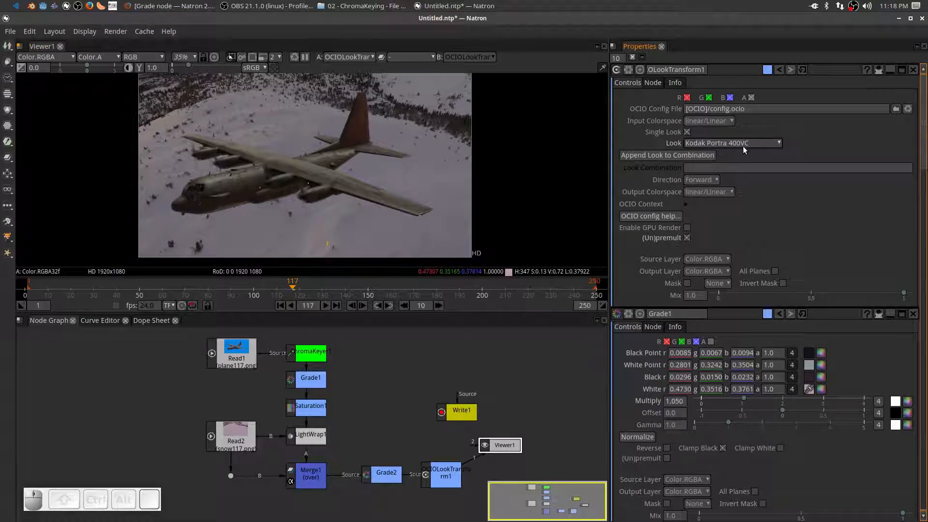
pyautogui.click(363, 287)
pyautogui.click(450, 288)
pyautogui.click(192, 288)
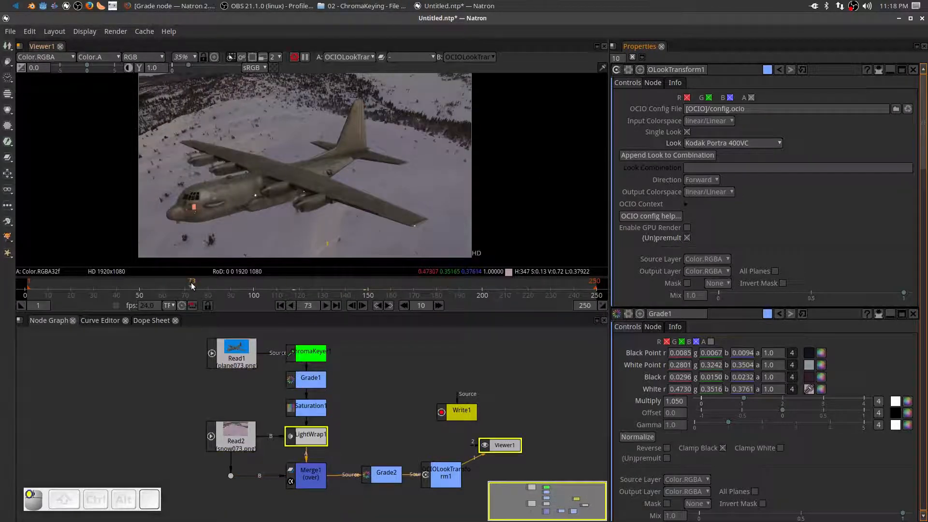
# Step: Try the Kodak Max Zoom 800, Kodak DSCS 3154 and Kodak Kodachrome 200 looks on the OCIOLookTransform node
pyautogui.click(753, 144)
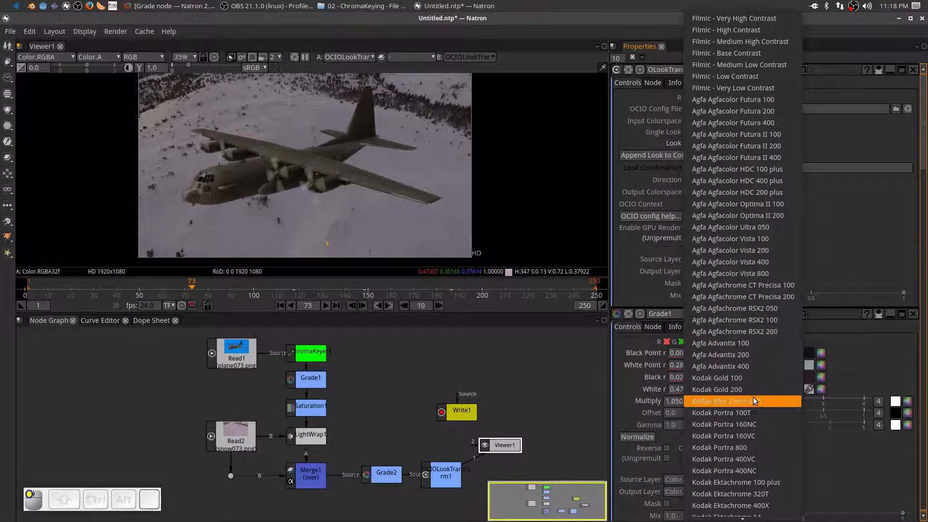
pyautogui.scroll(-5, 754, 401)
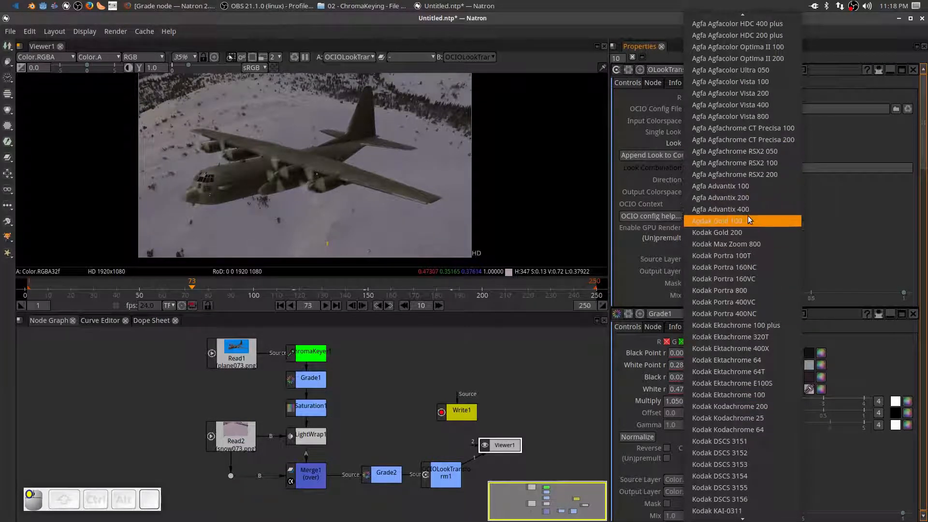
pyautogui.click(750, 244)
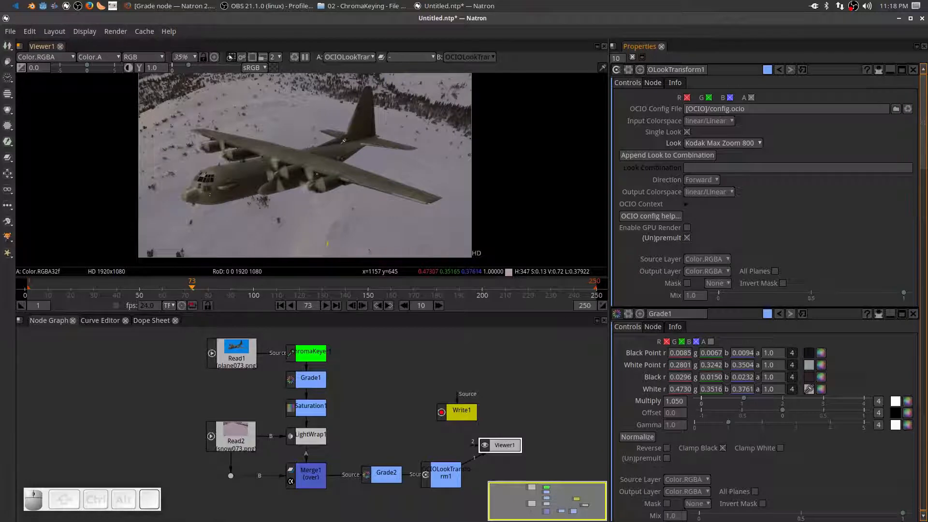
pyautogui.click(692, 144)
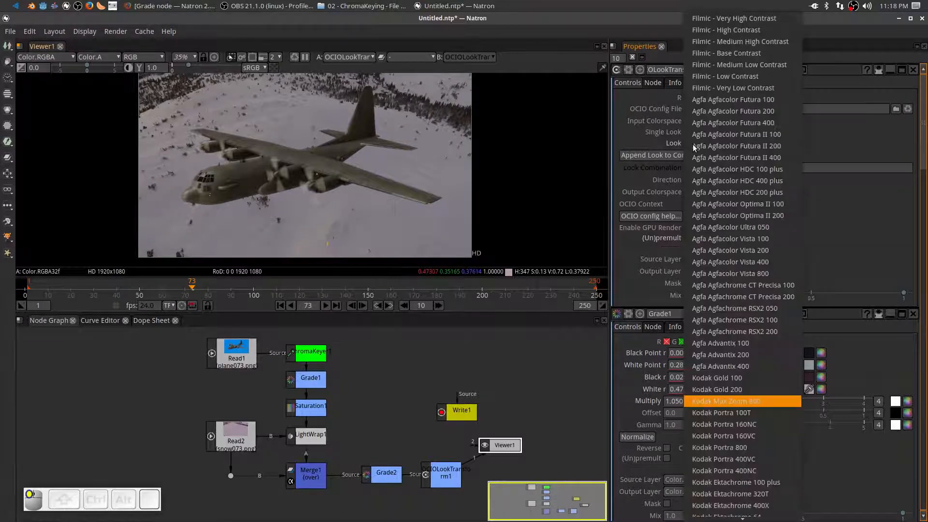
pyautogui.scroll(-8, 706, 492)
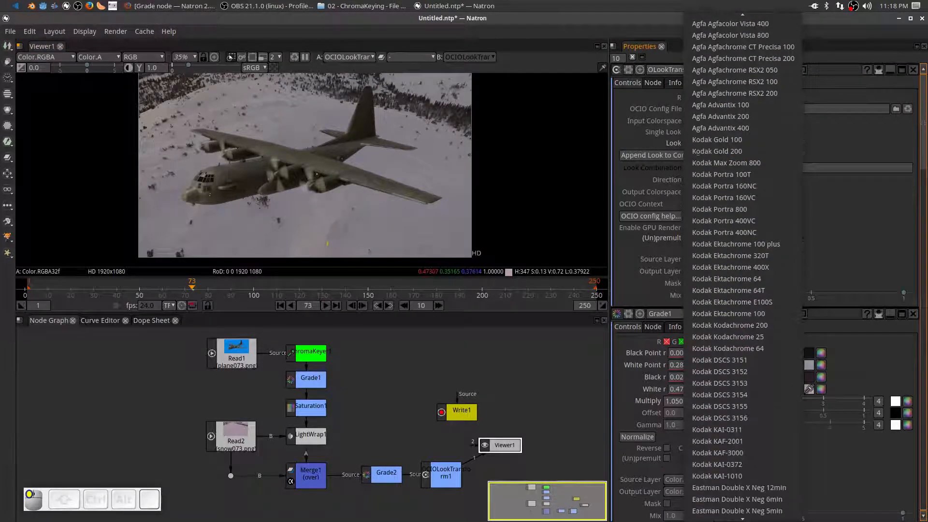
pyautogui.click(727, 347)
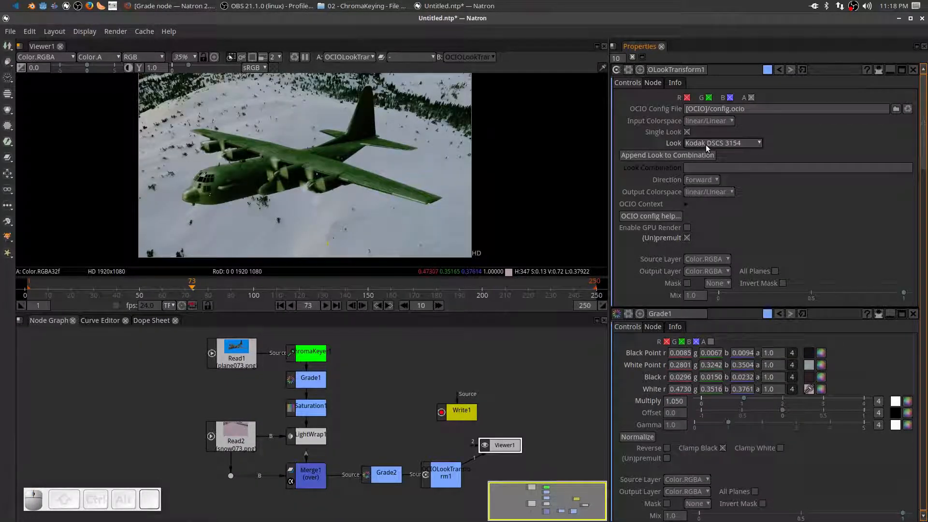
pyautogui.click(734, 141)
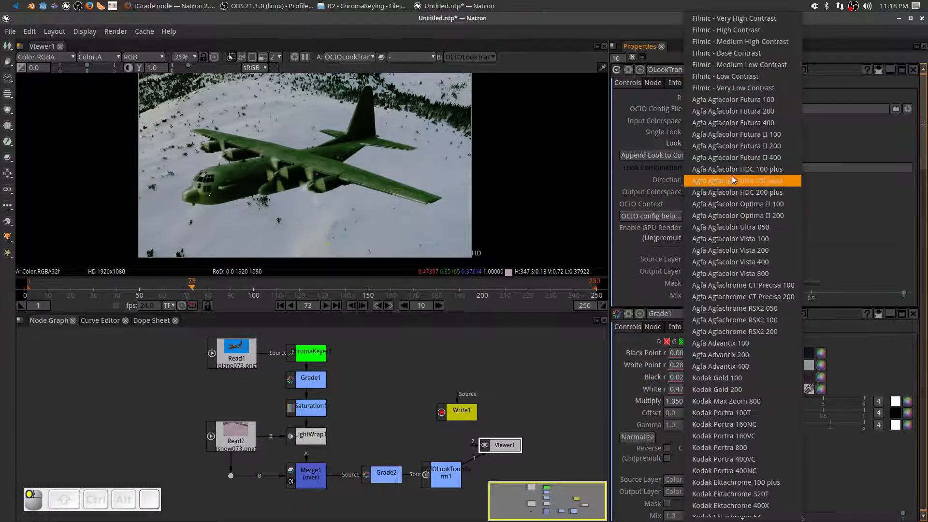
pyautogui.scroll(-5, 738, 455)
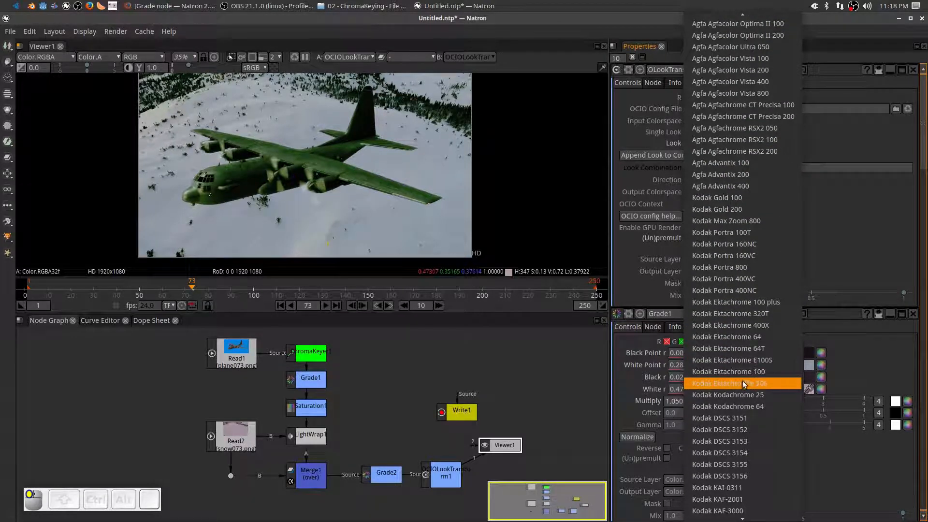
pyautogui.click(742, 385)
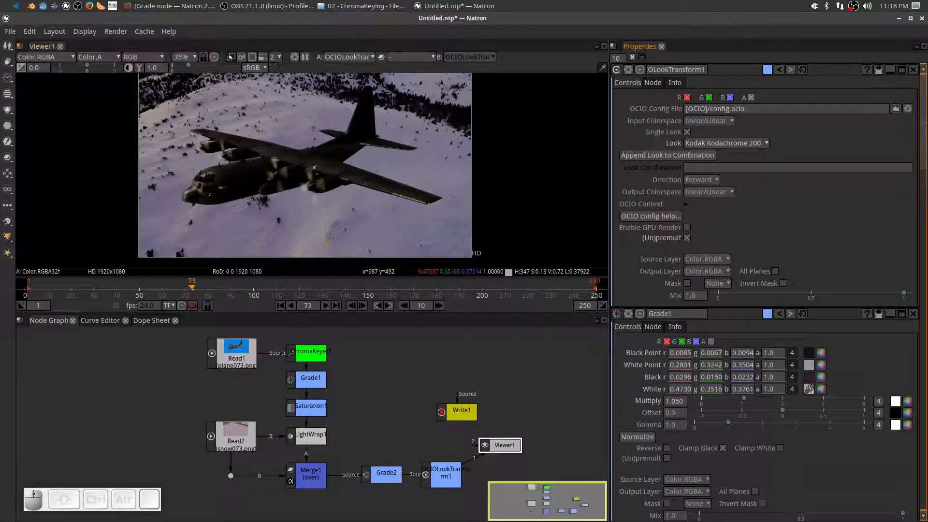
# Step: Set the OCIOLookTransform node's look to Canon Optura 981113
pyautogui.click(697, 144)
pyautogui.scroll(-10, 721, 345)
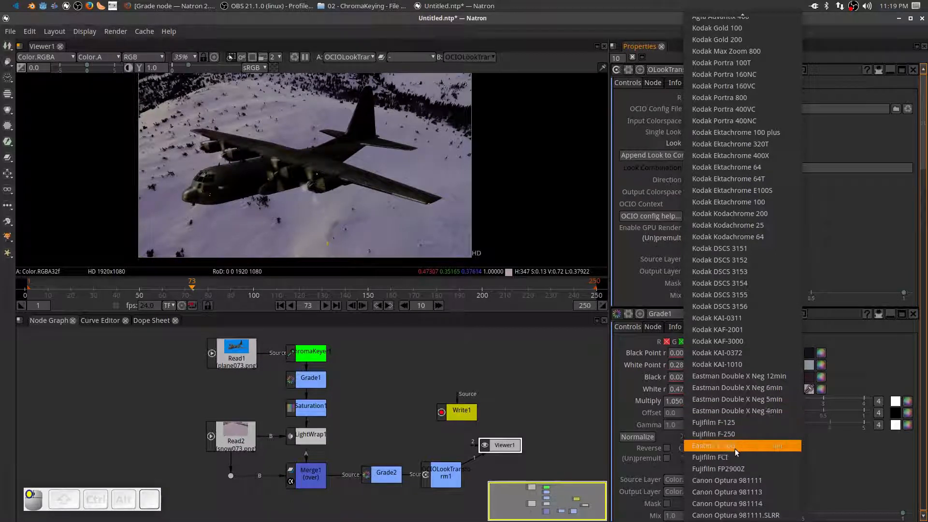
pyautogui.click(737, 489)
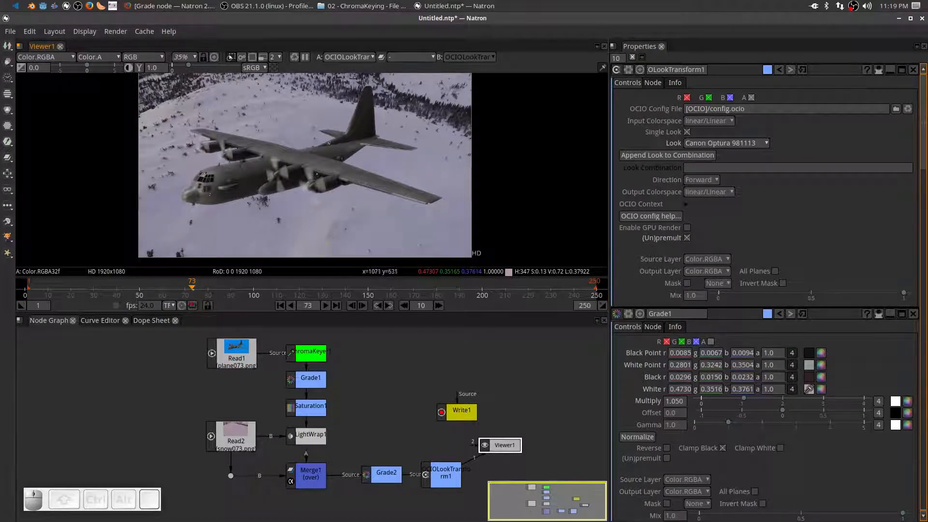
# Step: Move Write1 and Viewer1 aside and insert a G'MIC Vignette node between the OCIOLookTransform node and Viewer1
pyautogui.moveTo(459, 408); pyautogui.dragTo(491, 373)
pyautogui.moveTo(501, 446); pyautogui.dragTo(531, 420)
pyautogui.click(451, 478)
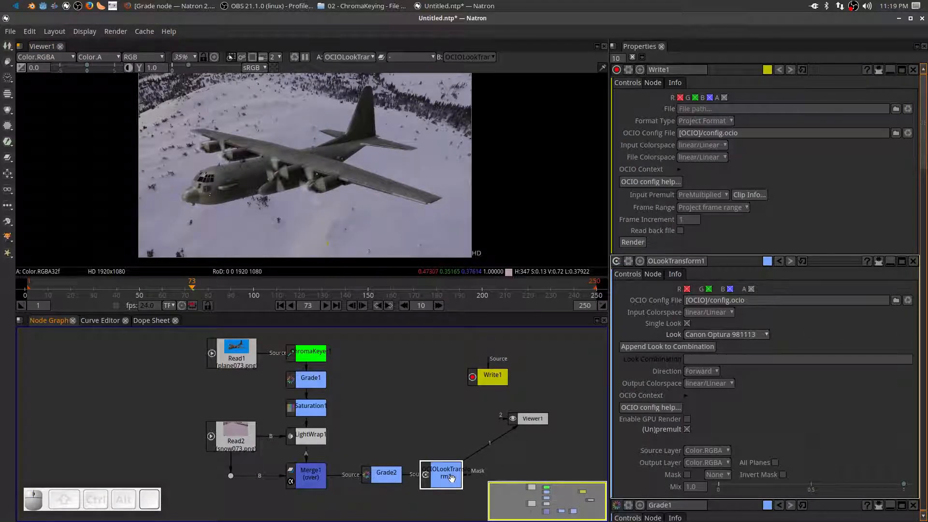
pyautogui.click(451, 478)
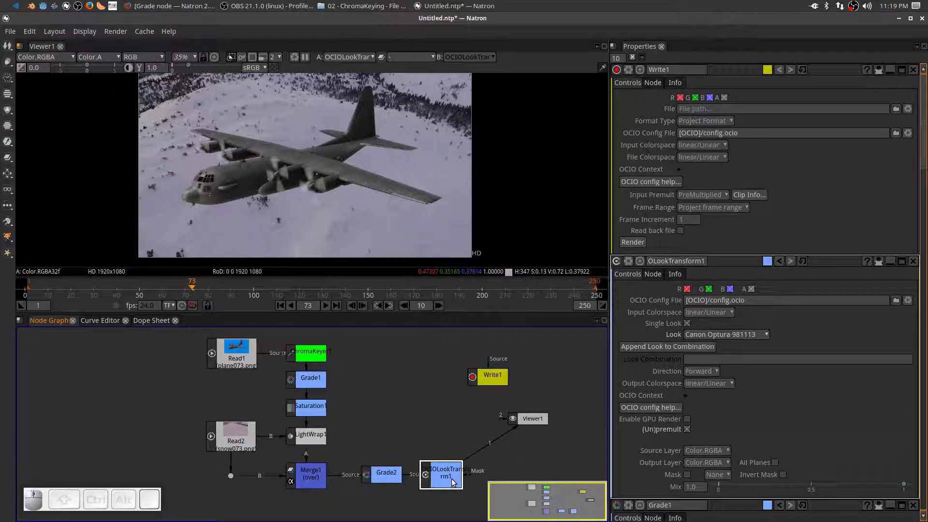
pyautogui.press('Tab')
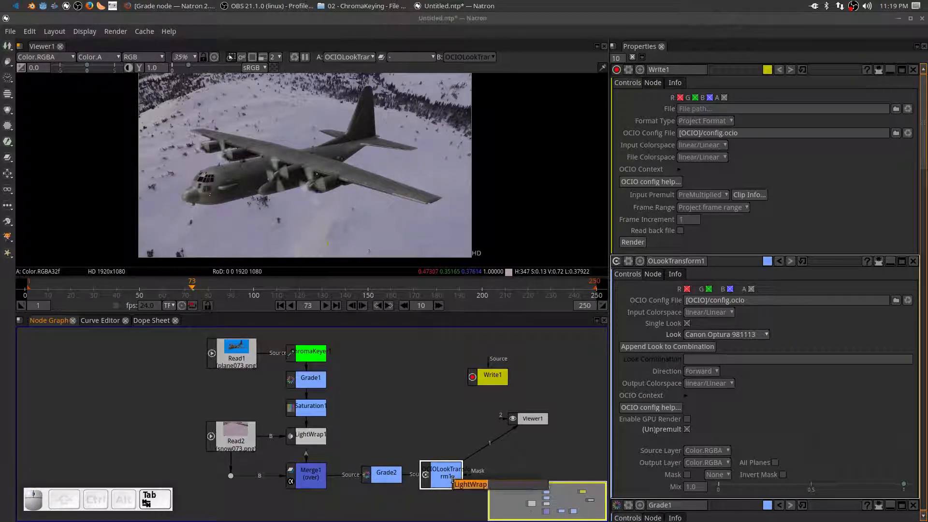
pyautogui.write('vin')
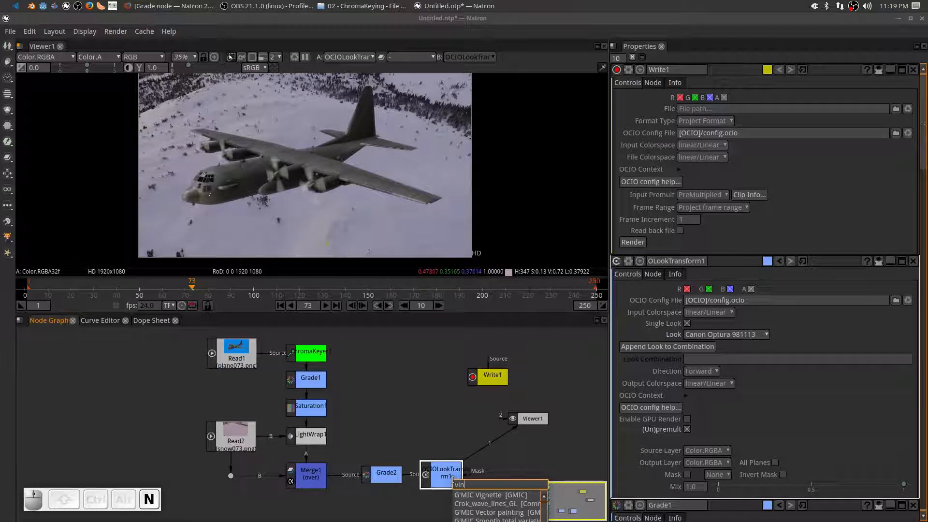
pyautogui.click(473, 496)
pyautogui.moveTo(444, 512); pyautogui.dragTo(481, 444)
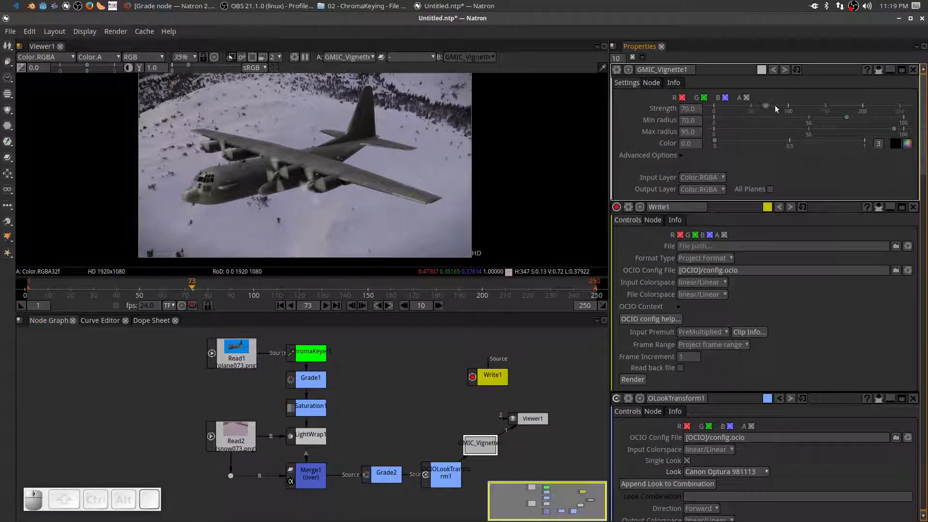
# Step: Raise the vignette's strength to 137.20 and check the composite at frames 108, 145, 122 and 92
pyautogui.moveTo(773, 106); pyautogui.dragTo(816, 99)
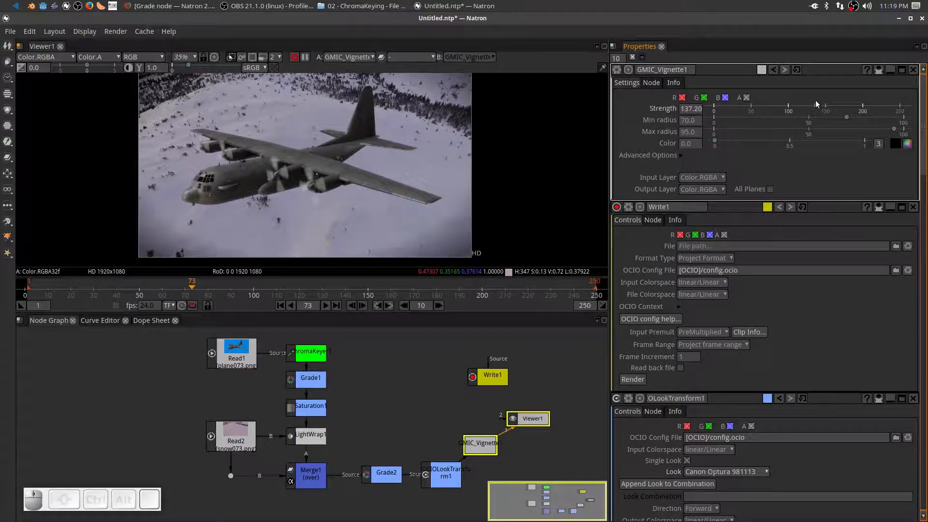
pyautogui.click(272, 288)
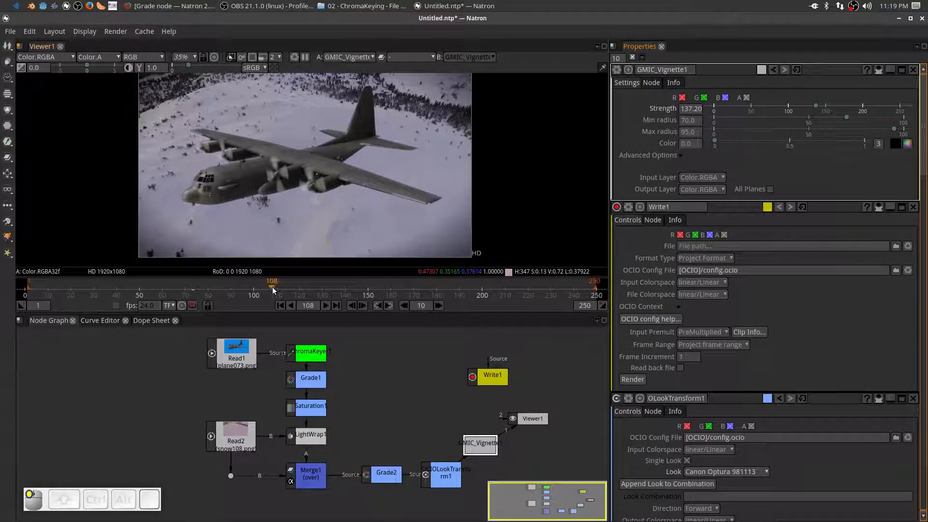
pyautogui.click(356, 287)
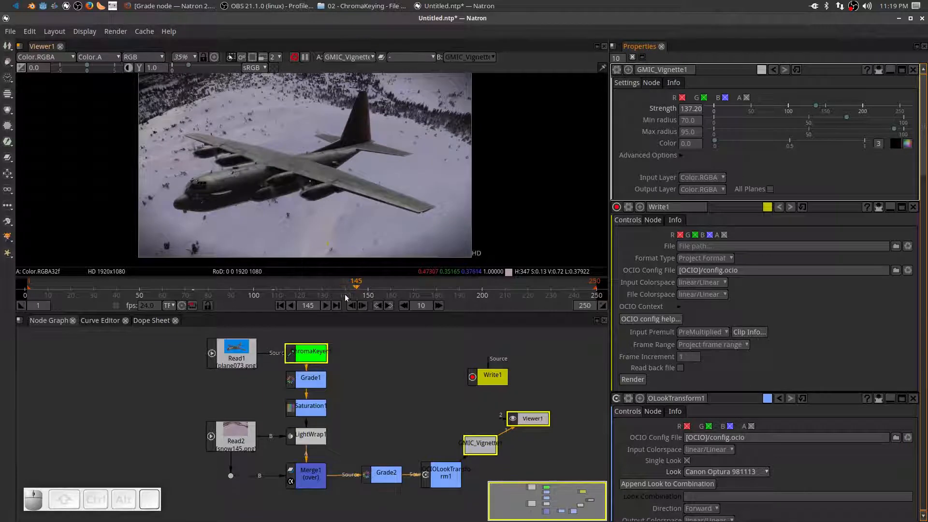
pyautogui.click(305, 288)
pyautogui.click(235, 288)
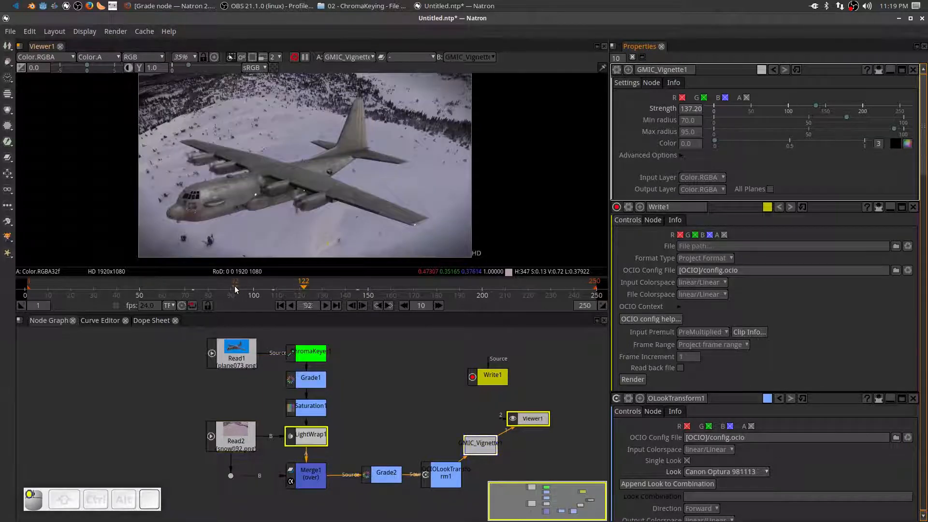